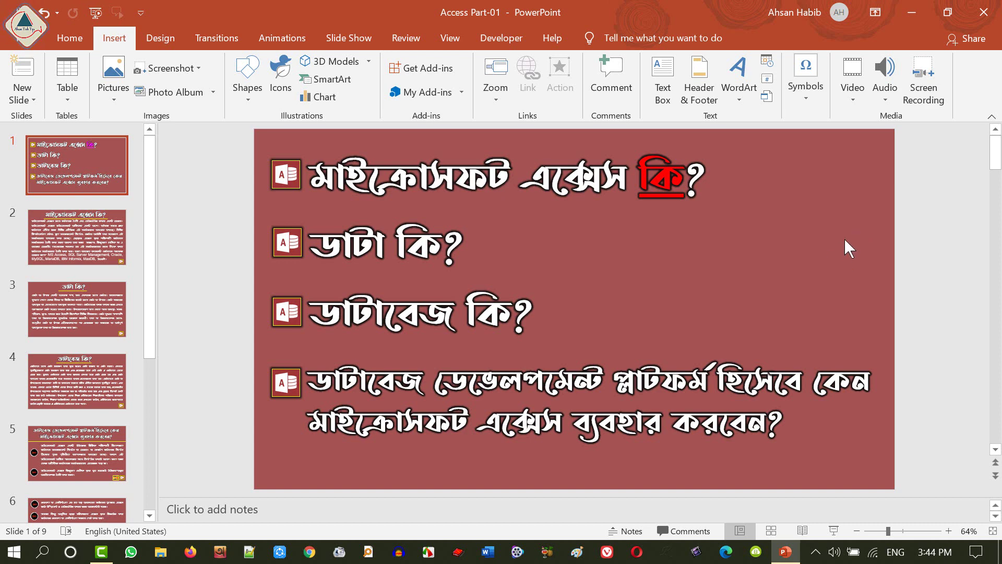
# Step: Go to slide 9, the Click Here slide, from the thumbnail pane
pyautogui.click(286, 174)
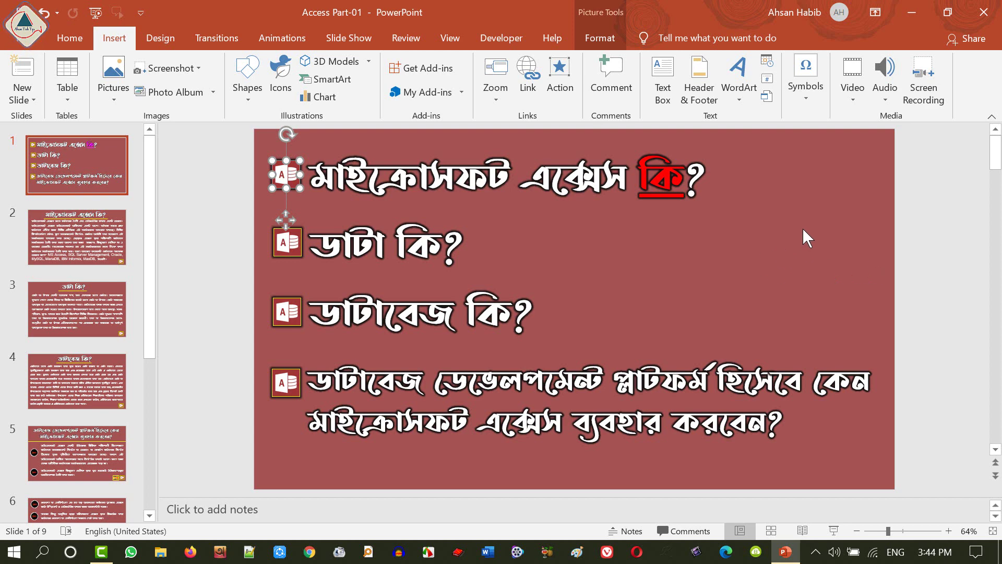
pyautogui.click(785, 229)
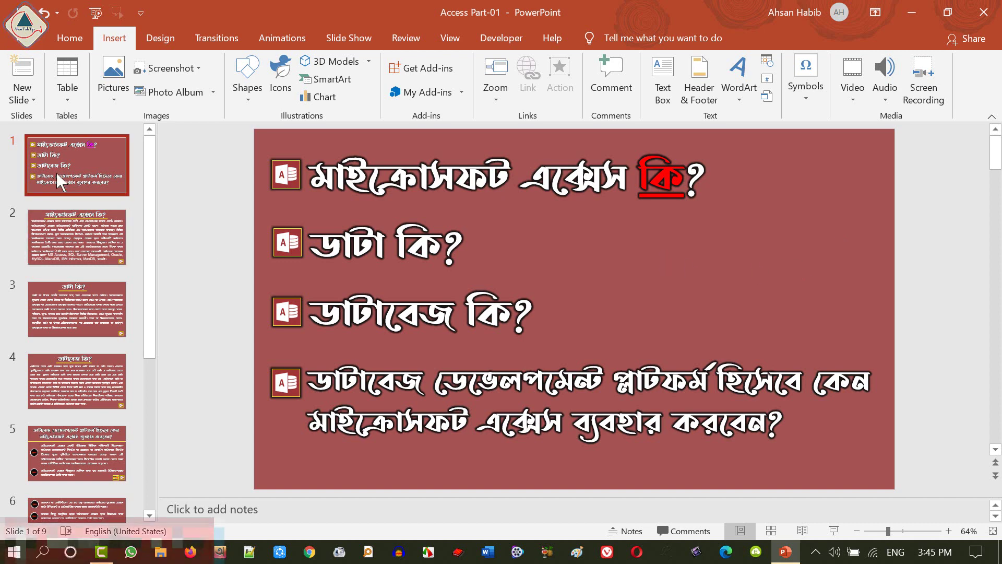
pyautogui.scroll(-5, 72, 271)
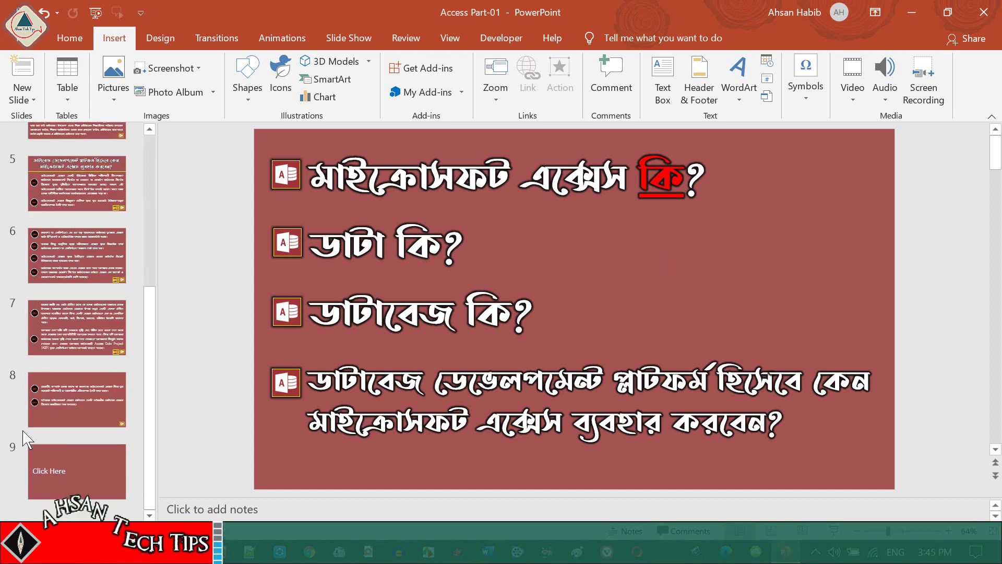
pyautogui.scroll(2, 71, 329)
pyautogui.scroll(-1, 70, 315)
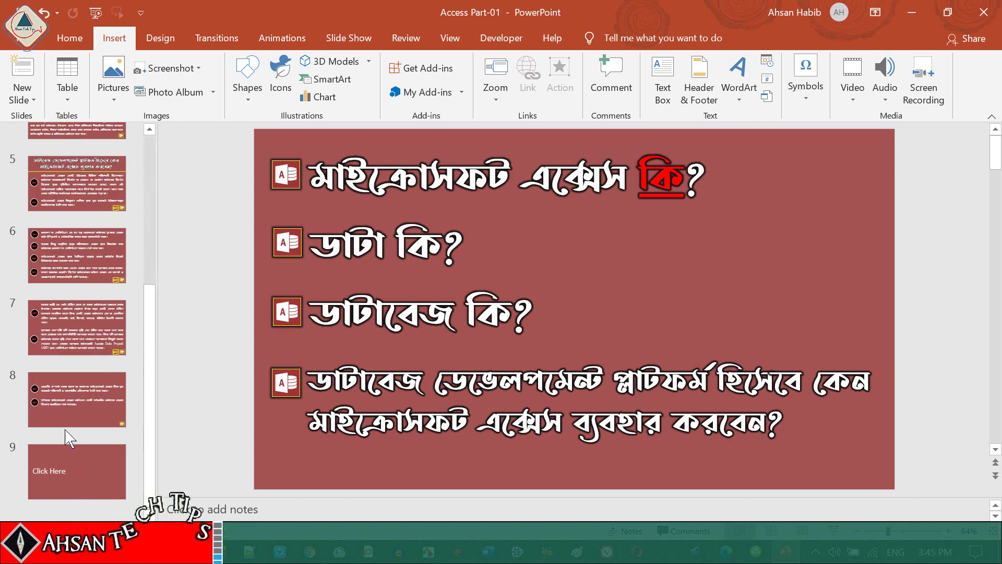
pyautogui.click(48, 451)
pyautogui.click(383, 308)
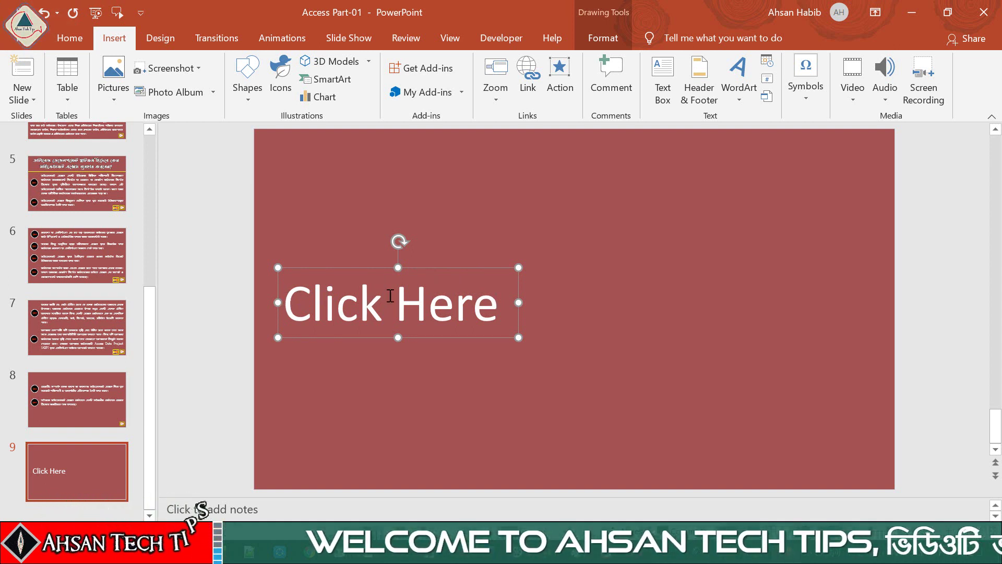
pyautogui.click(67, 217)
pyautogui.scroll(3, 67, 217)
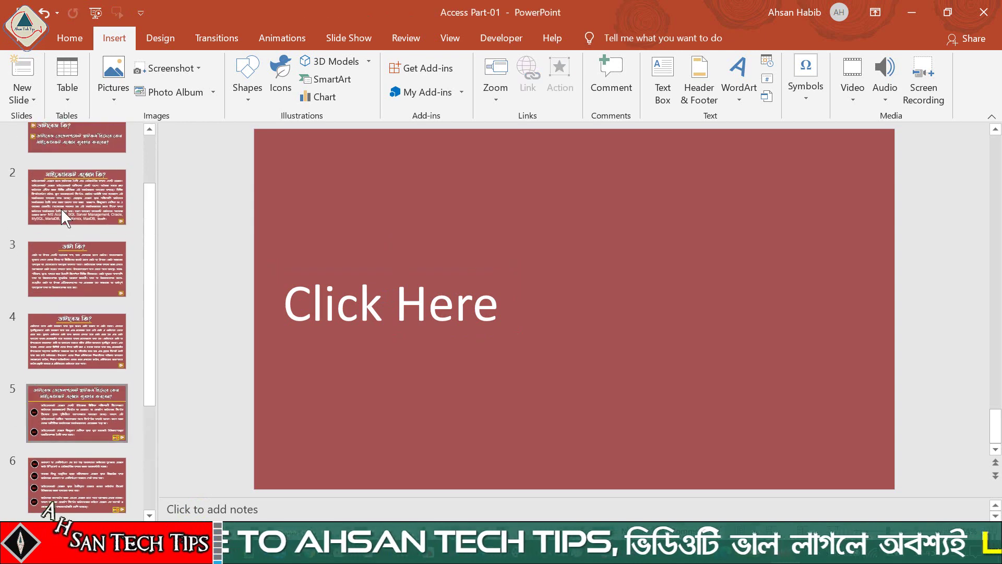
pyautogui.scroll(3, 67, 217)
pyautogui.click(68, 159)
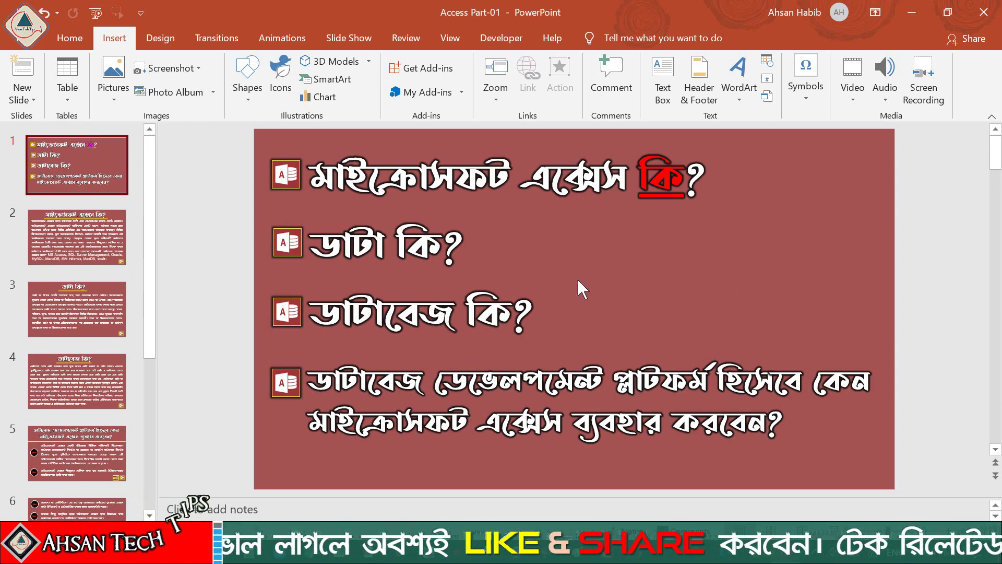
pyautogui.scroll(-3, 91, 316)
pyautogui.scroll(-2, 91, 316)
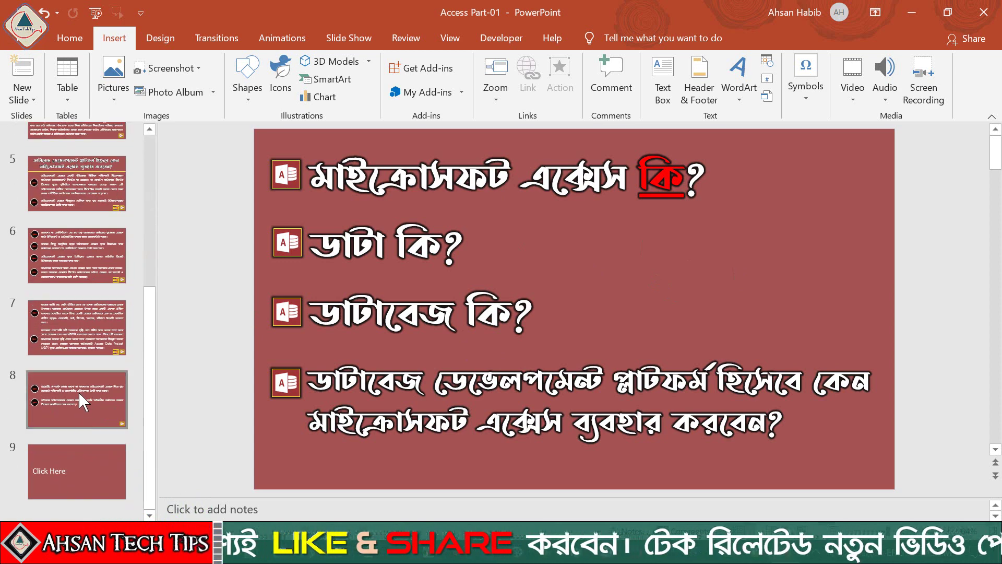
pyautogui.click(71, 460)
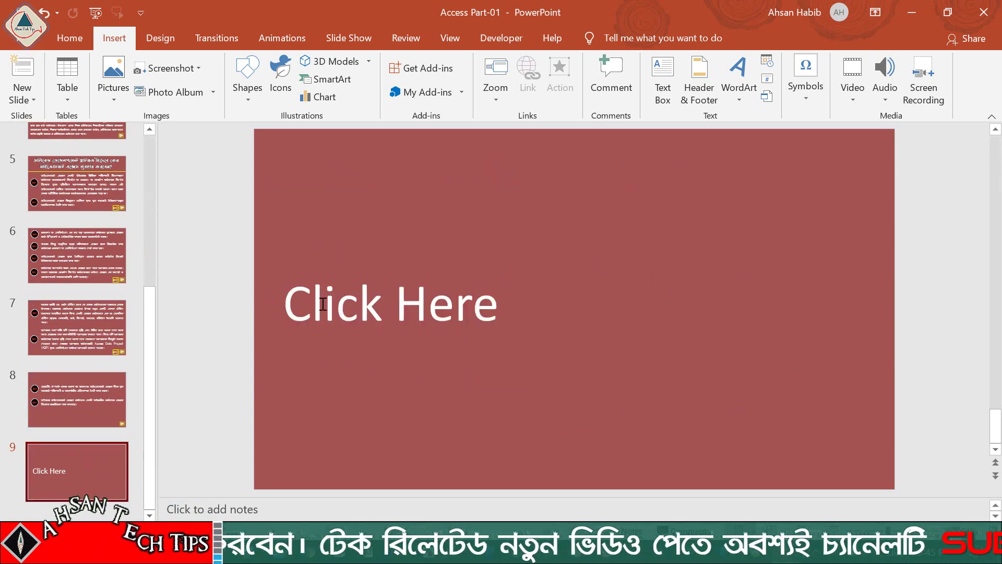
pyautogui.click(299, 294)
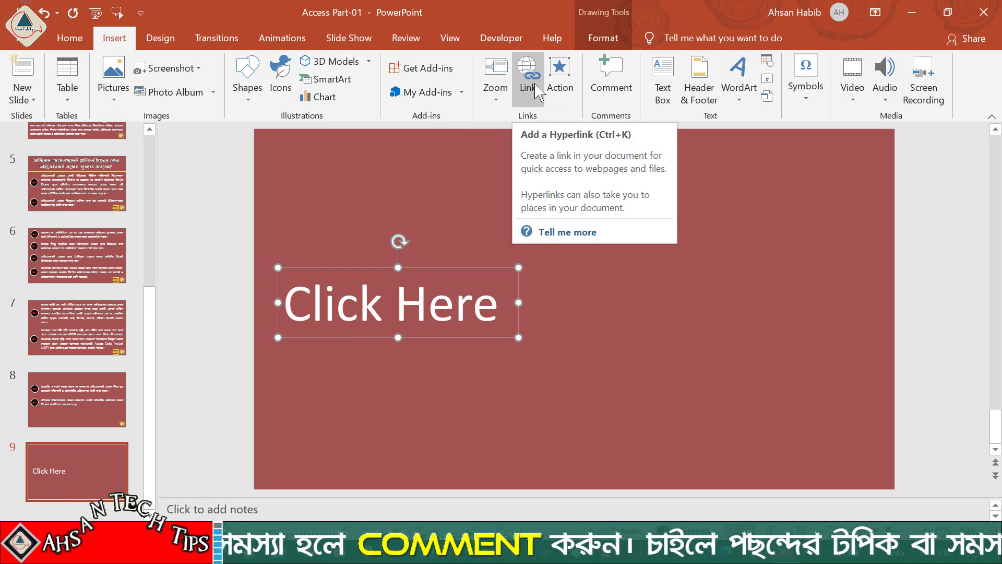
# Step: Hyperlink the Click Here text box to First Slide via Place in This Document
pyautogui.rightClick(412, 268)
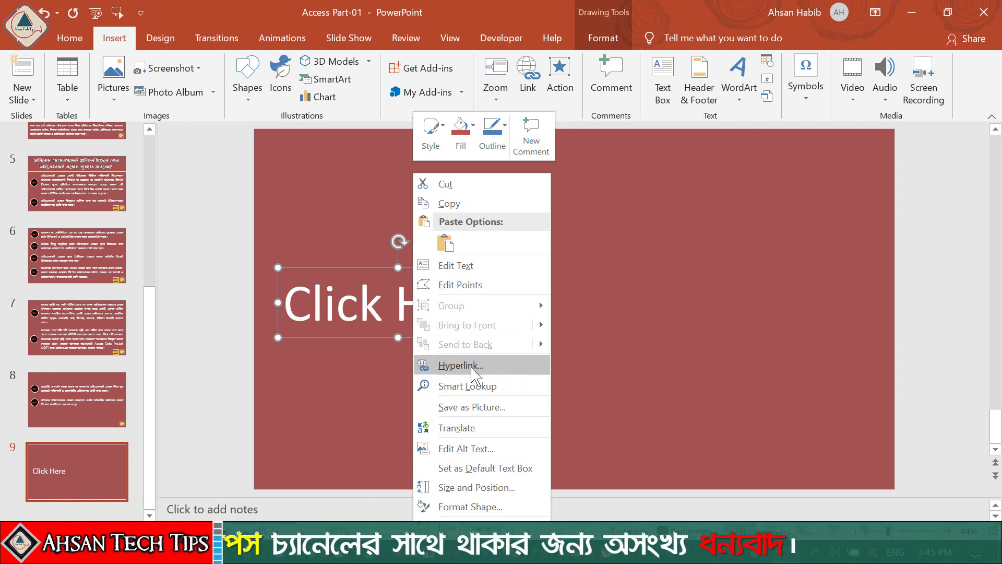
pyautogui.click(506, 367)
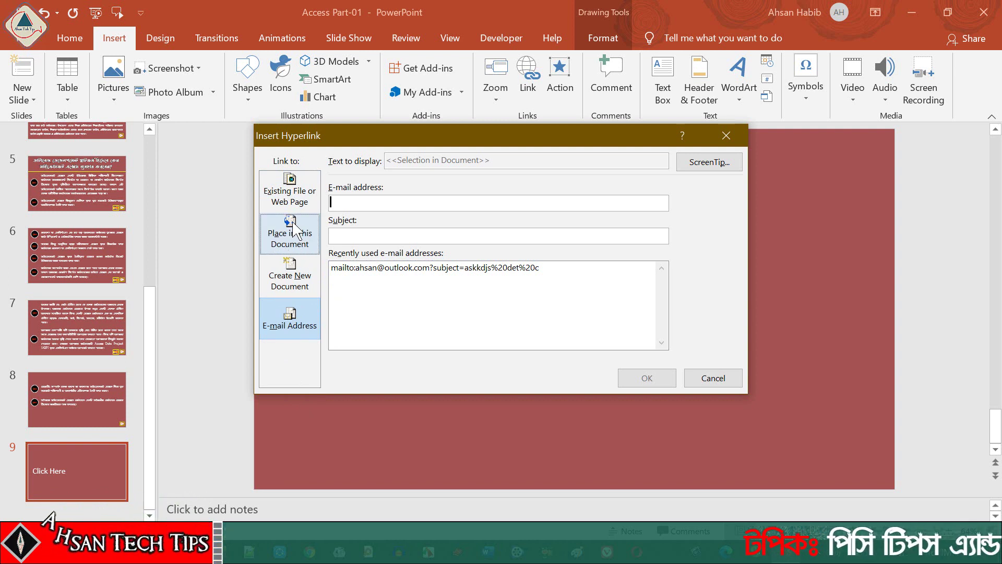
pyautogui.click(297, 235)
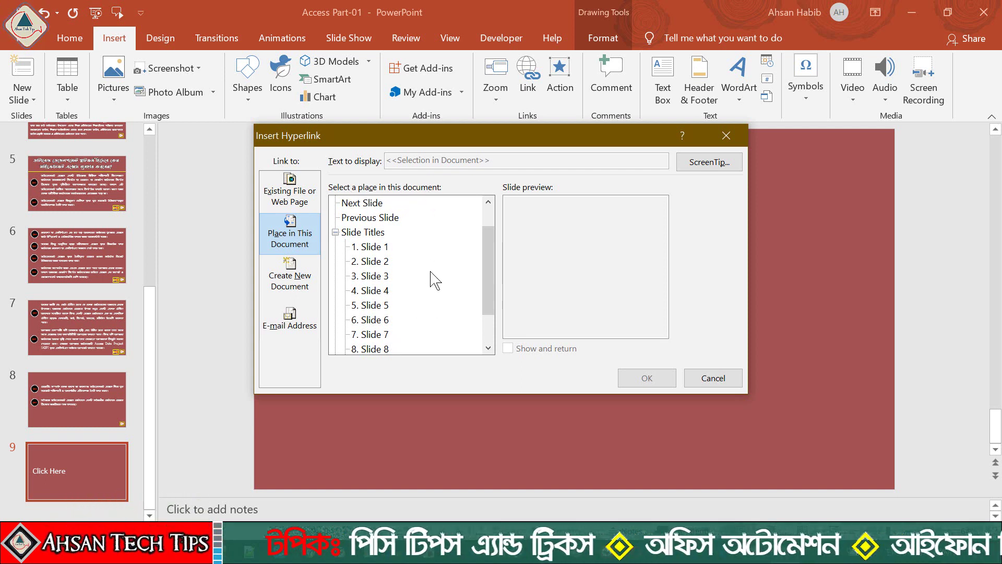
pyautogui.scroll(-1, 434, 280)
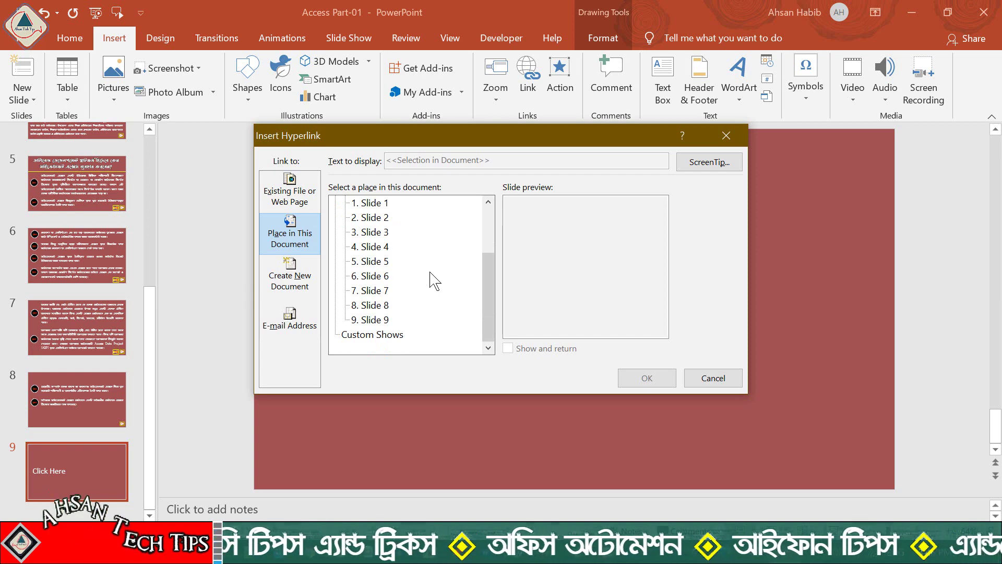
pyautogui.scroll(2, 432, 278)
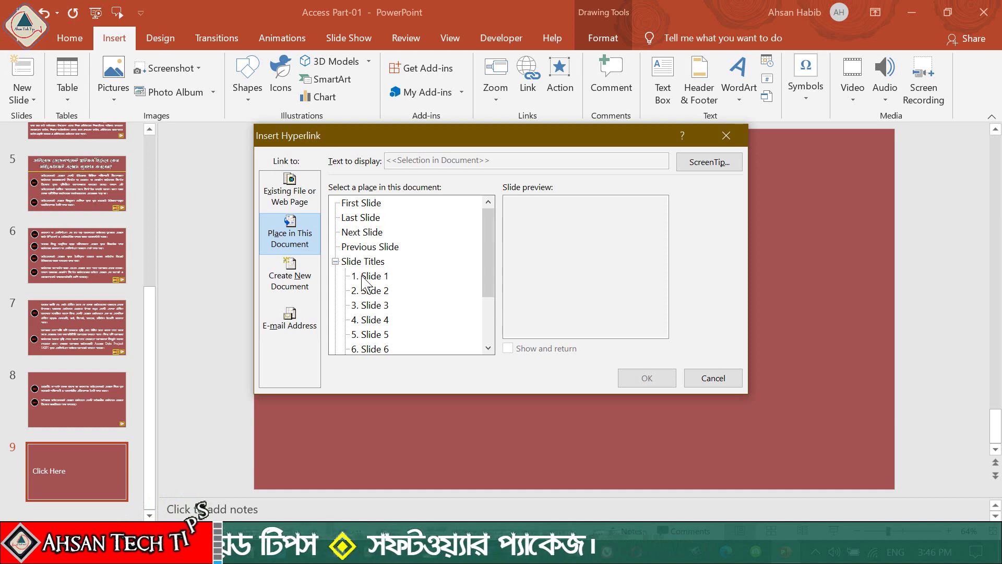
pyautogui.click(375, 278)
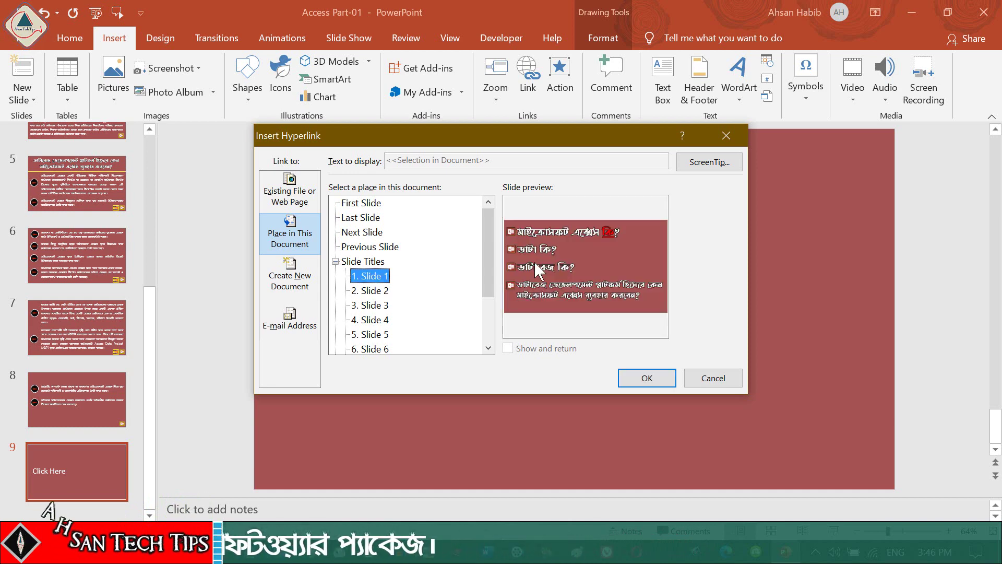
pyautogui.click(367, 203)
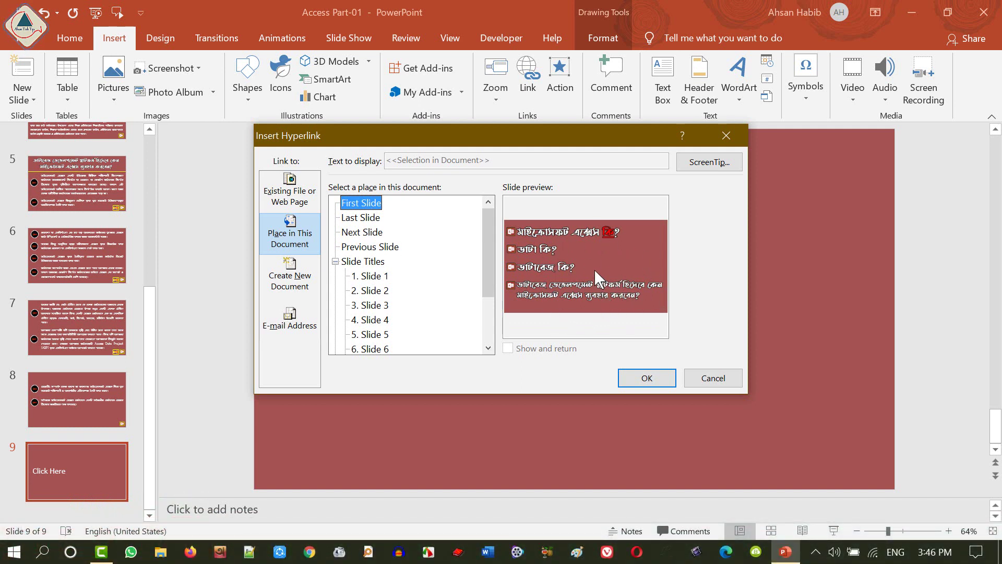
pyautogui.click(648, 379)
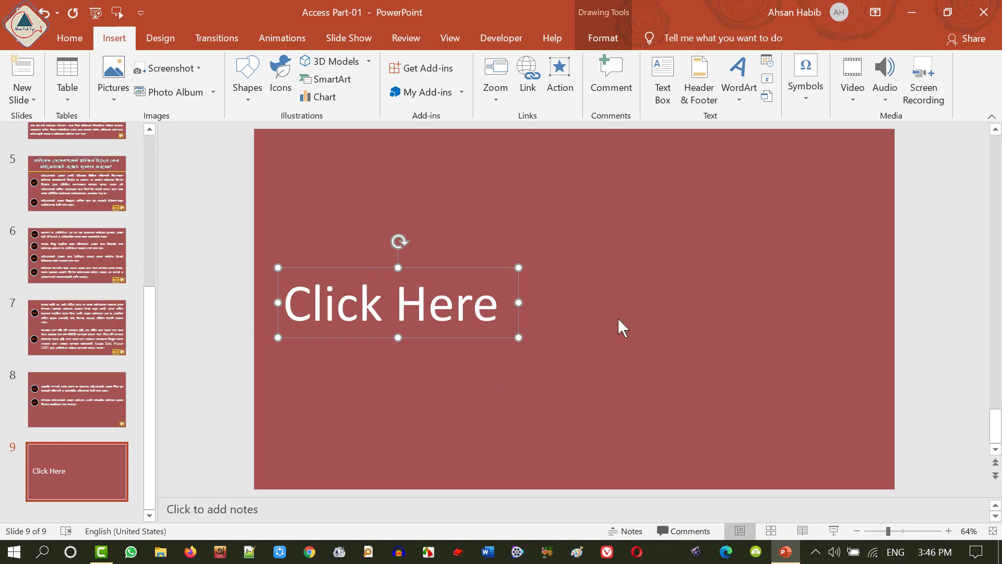
pyautogui.click(834, 531)
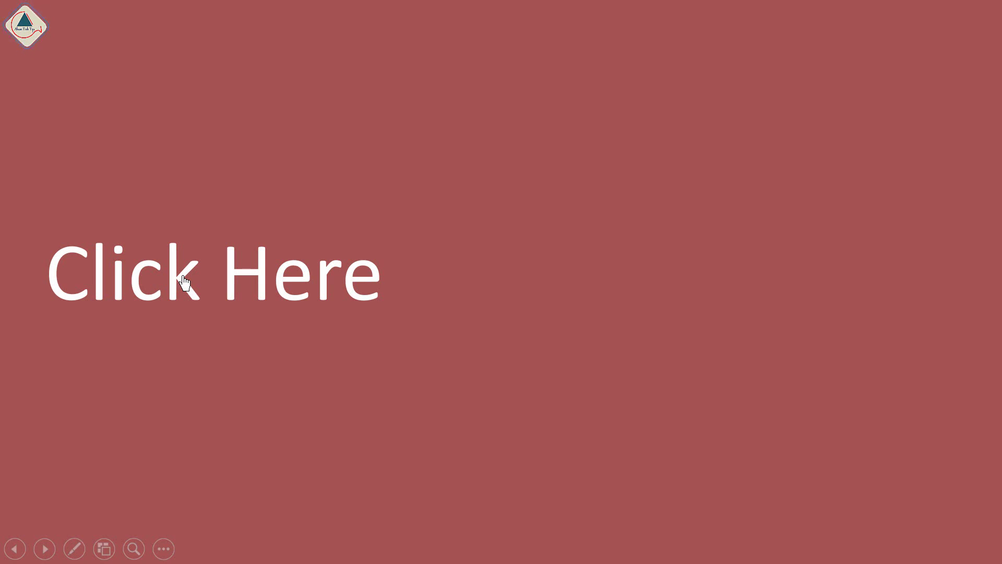
pyautogui.click(183, 282)
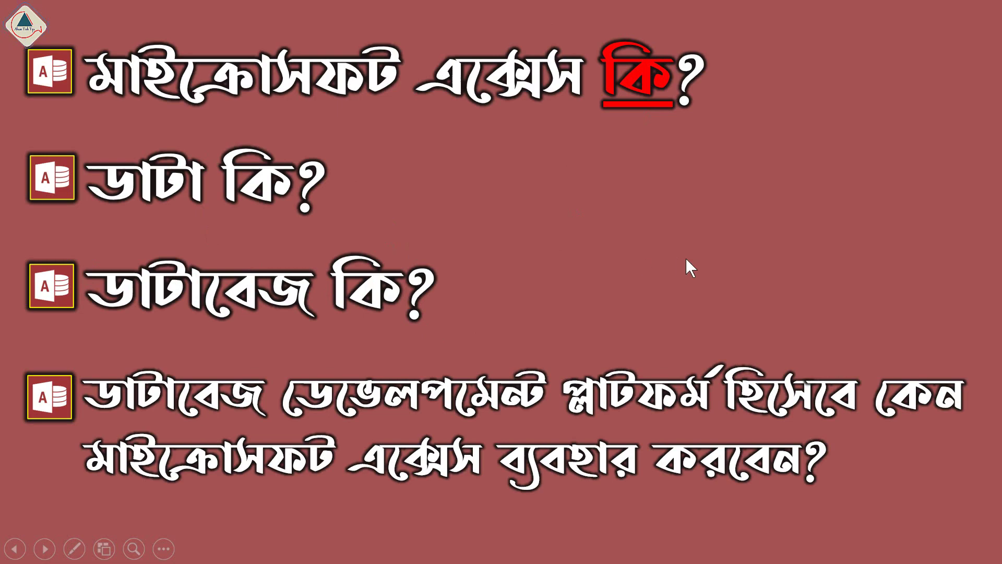
pyautogui.press('Escape')
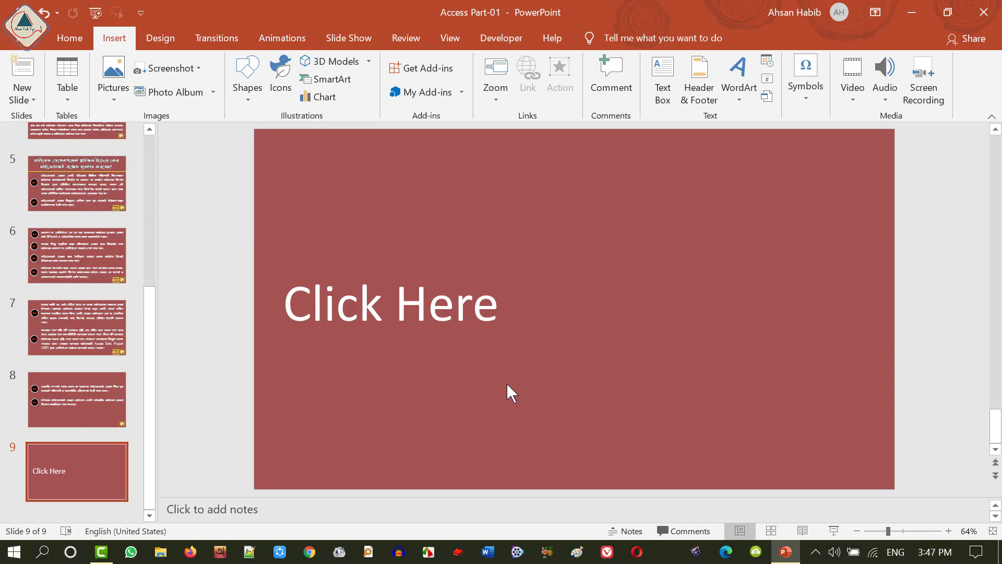
pyautogui.click(370, 314)
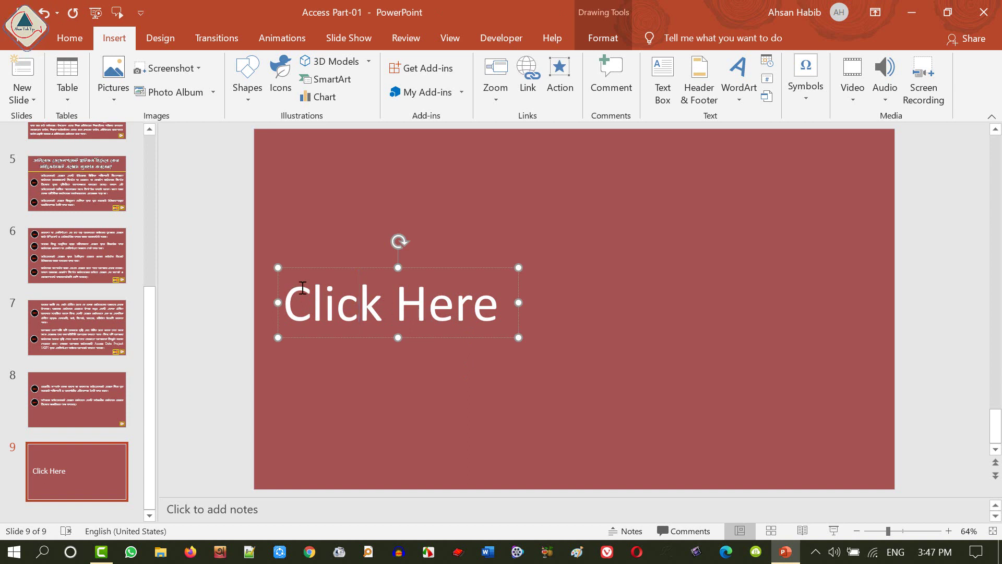
pyautogui.click(401, 268)
pyautogui.click(283, 300)
pyautogui.hotkey('shift', 'Right')
pyautogui.hotkey('shift', 'Right')
pyautogui.hotkey('shift', 'Right')
pyautogui.hotkey('shift', 'Right')
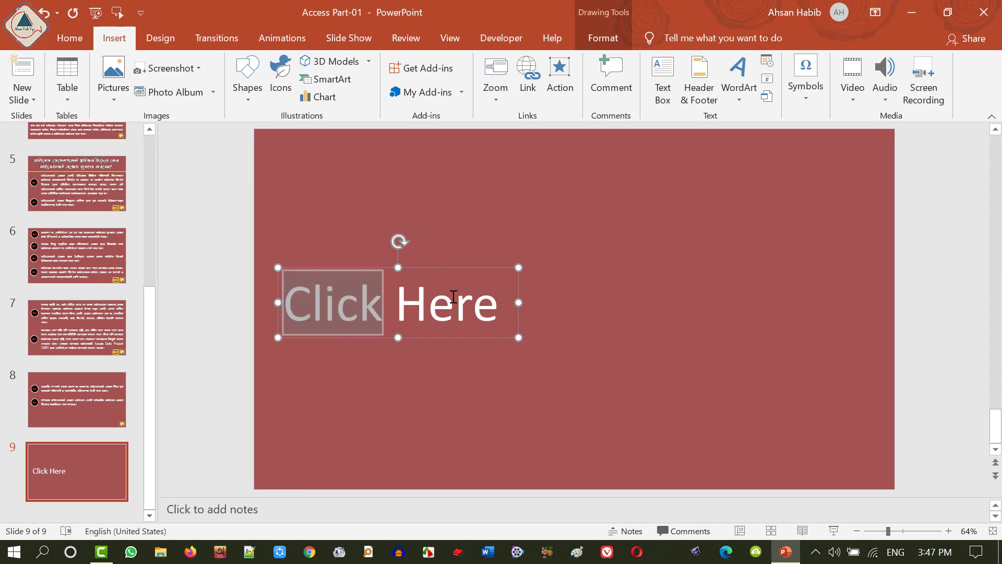
pyautogui.hotkey('shift', 'Right')
pyautogui.hotkey('shift', 'Right')
pyautogui.hotkey('shift', 'Right')
pyautogui.hotkey('shift', 'Right')
pyautogui.hotkey('shift', 'Right')
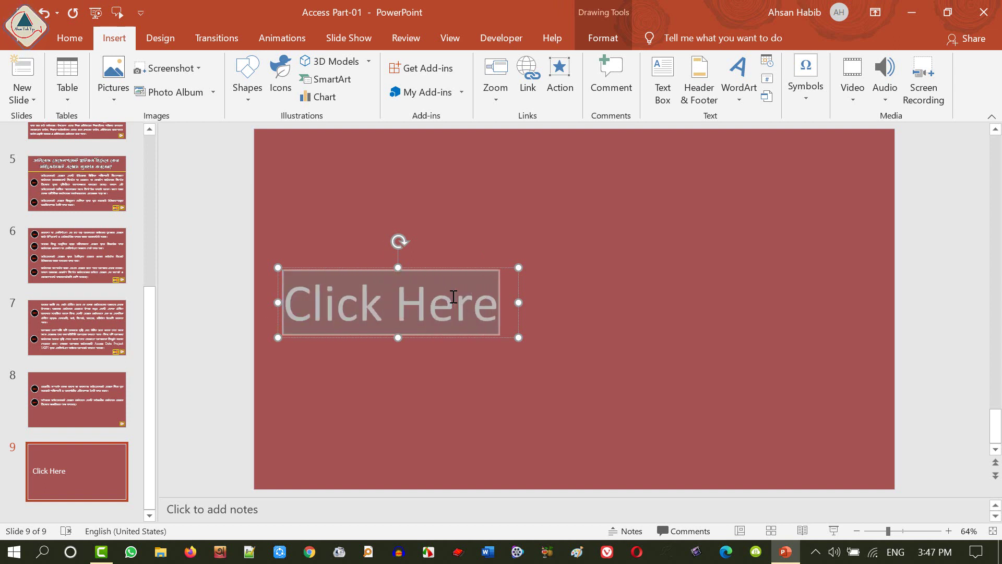
pyautogui.click(527, 79)
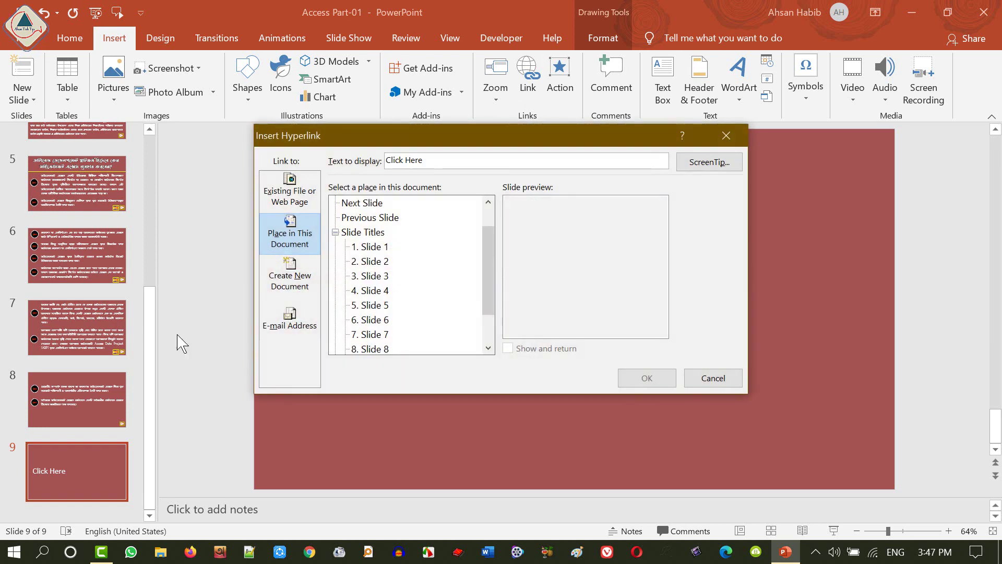
pyautogui.moveTo(459, 137); pyautogui.dragTo(502, 225)
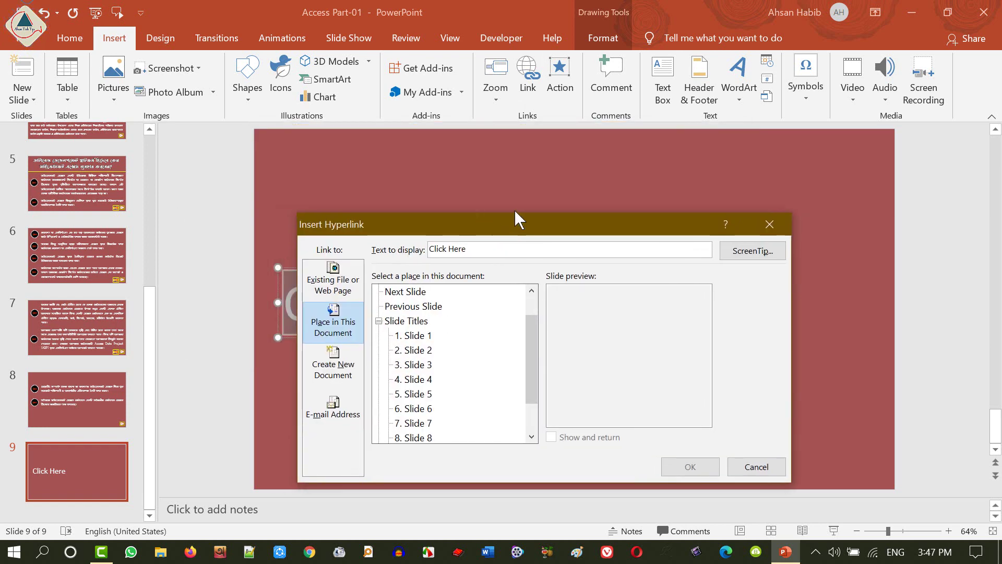
pyautogui.click(786, 224)
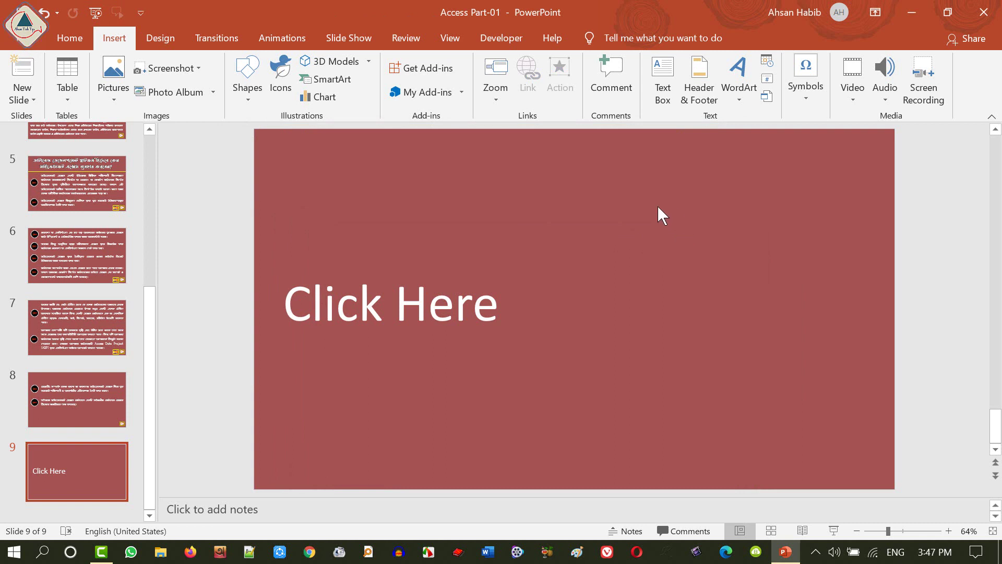
pyautogui.click(78, 38)
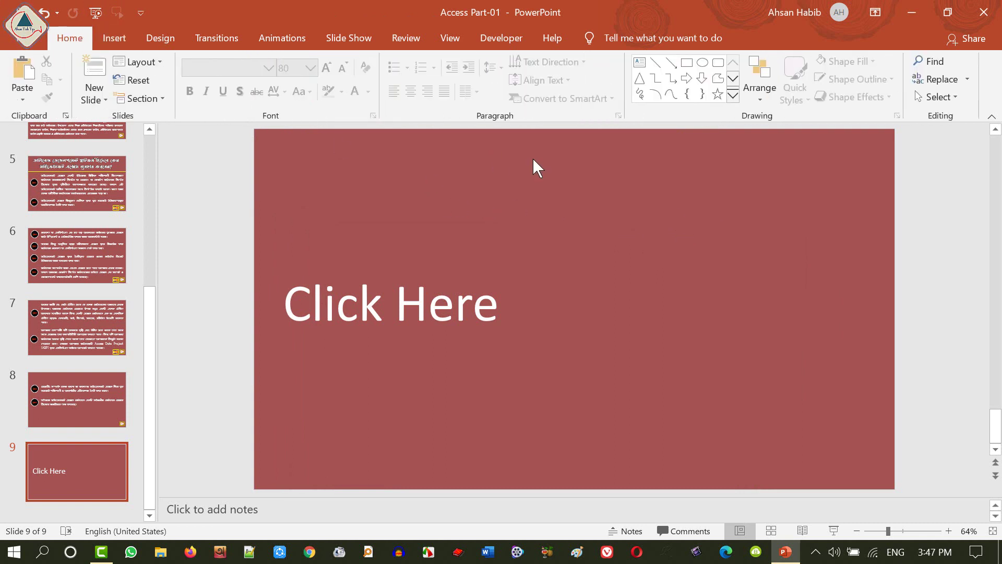
pyautogui.click(641, 62)
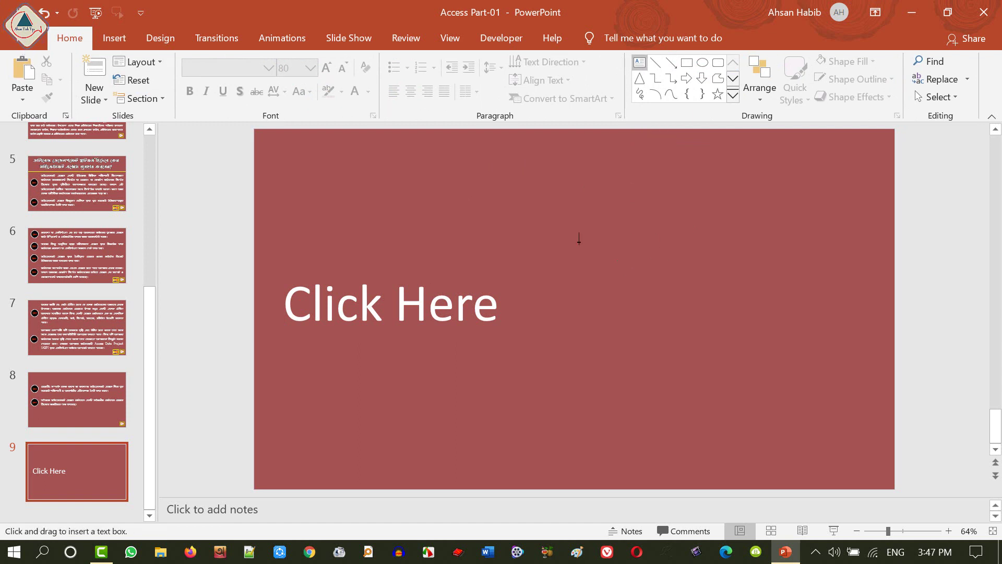
pyautogui.click(578, 239)
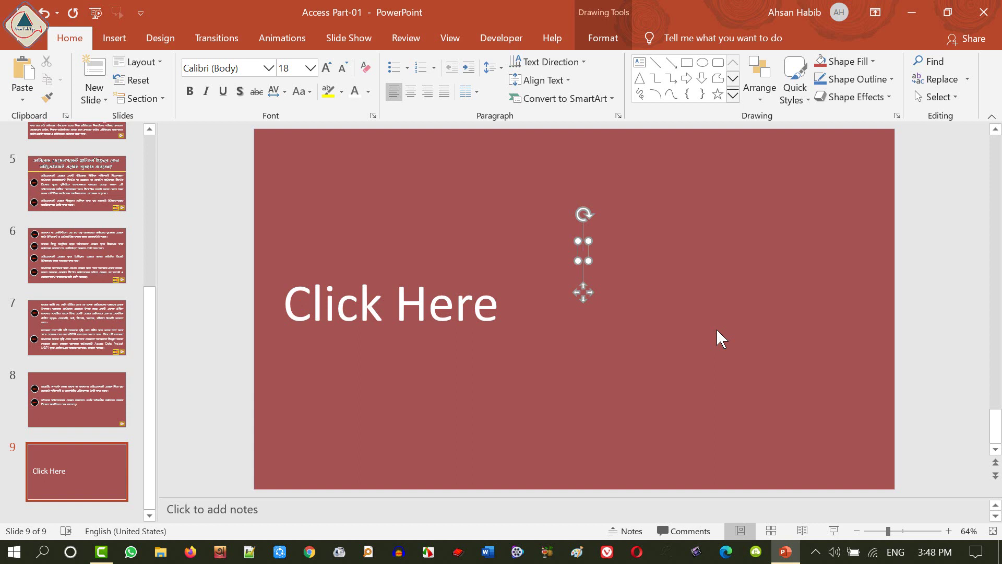
pyautogui.write('www.')
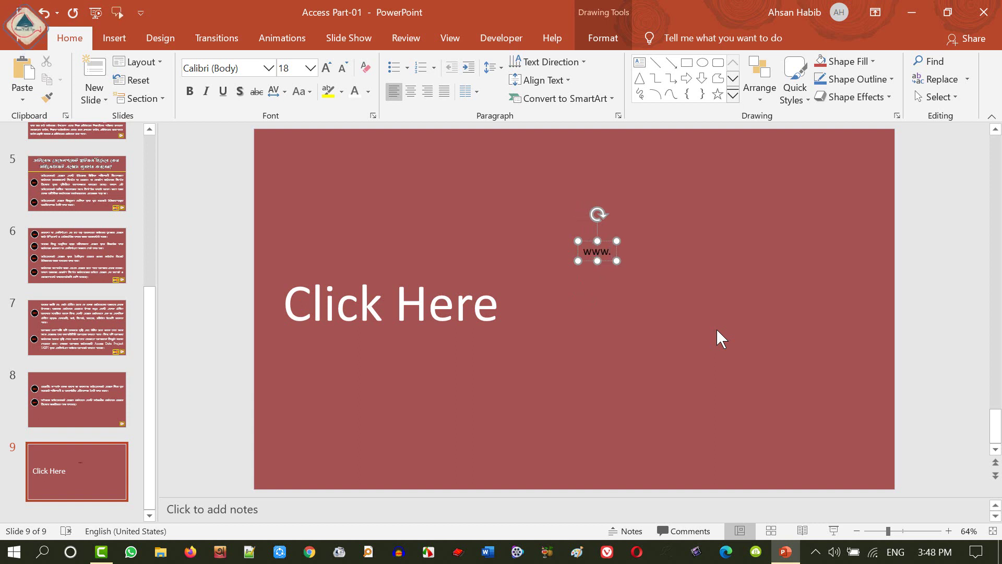
pyautogui.write('google')
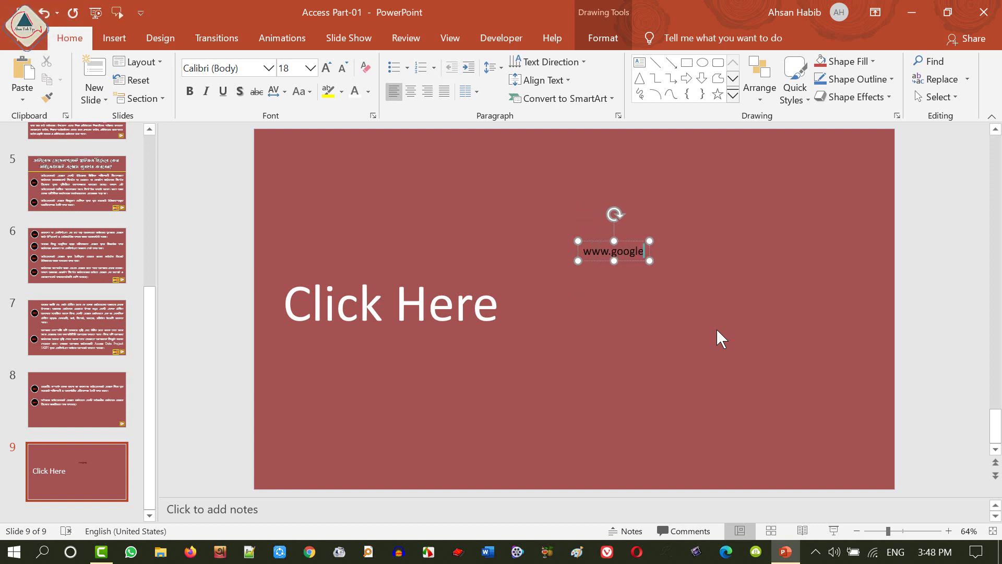
pyautogui.write('.com')
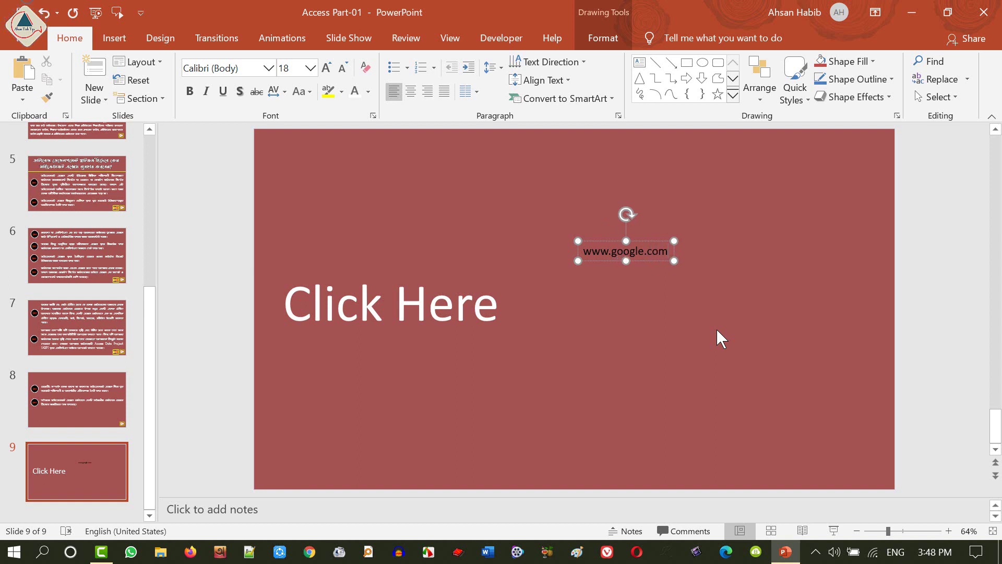
pyautogui.press('Return')
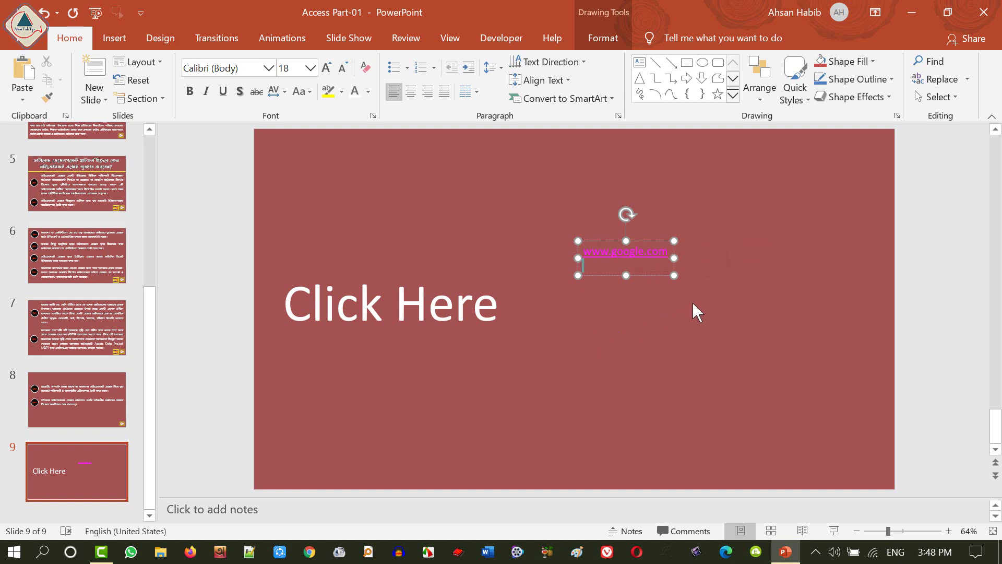
# Step: Start the slide show from slide 9
pyautogui.rightClick(721, 290)
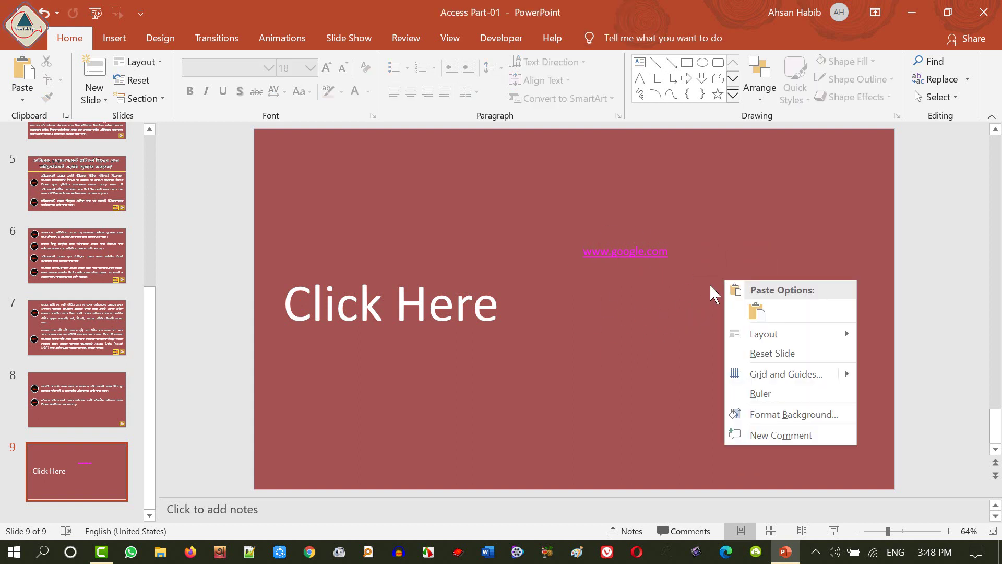
pyautogui.press('Escape')
pyautogui.click(834, 531)
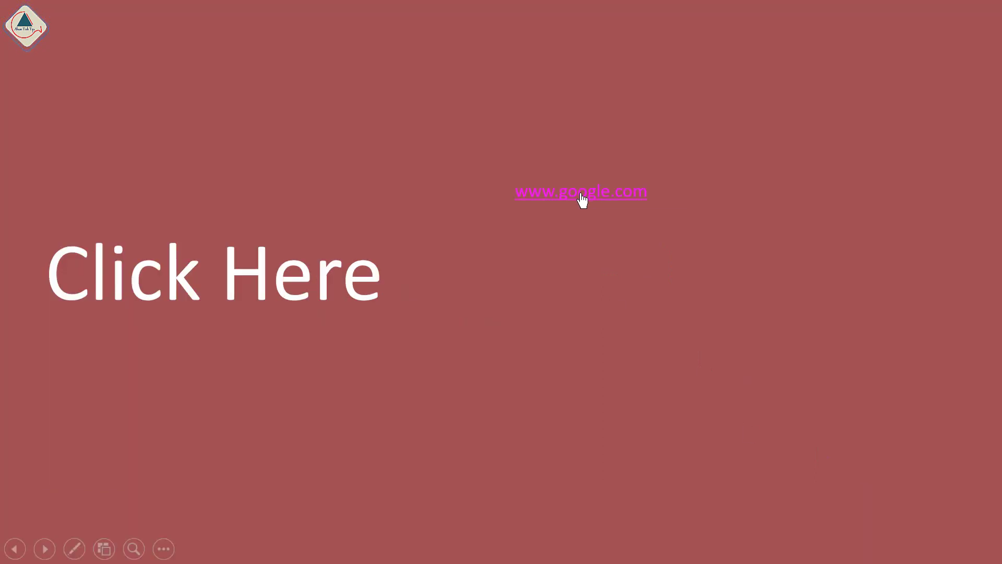
pyautogui.click(581, 194)
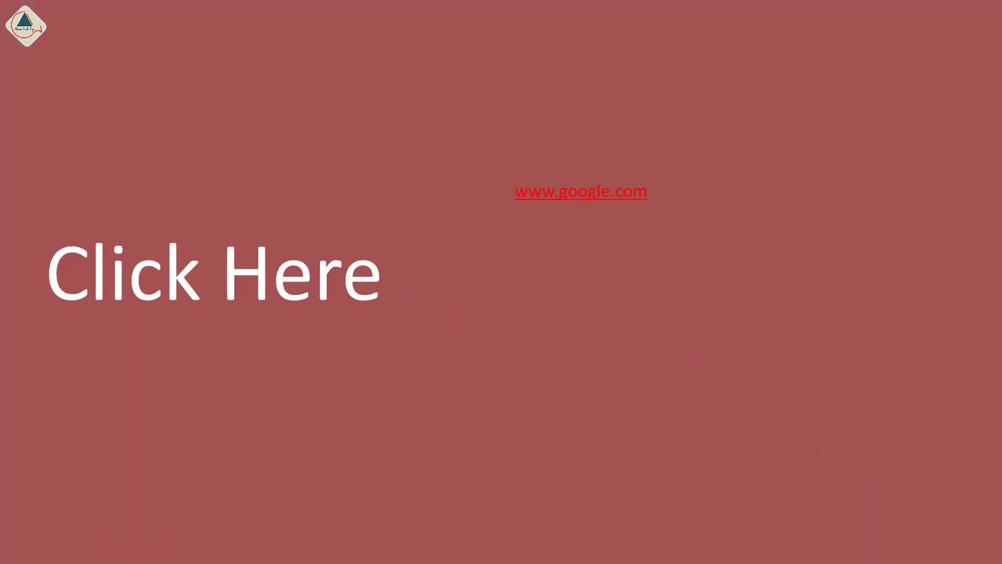
pyautogui.rightClick(577, 263)
pyautogui.click(601, 496)
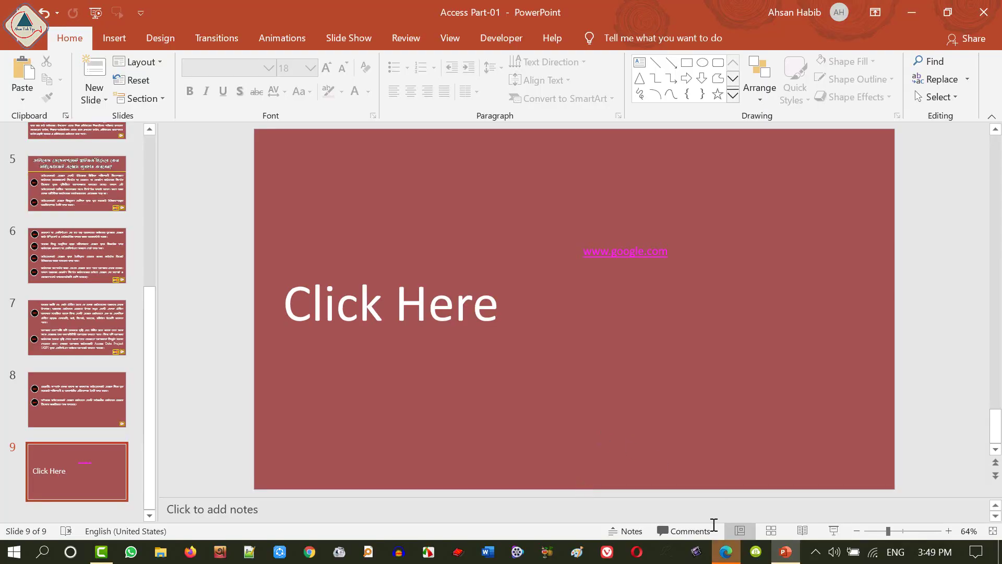
pyautogui.moveTo(726, 553)
pyautogui.click(726, 454)
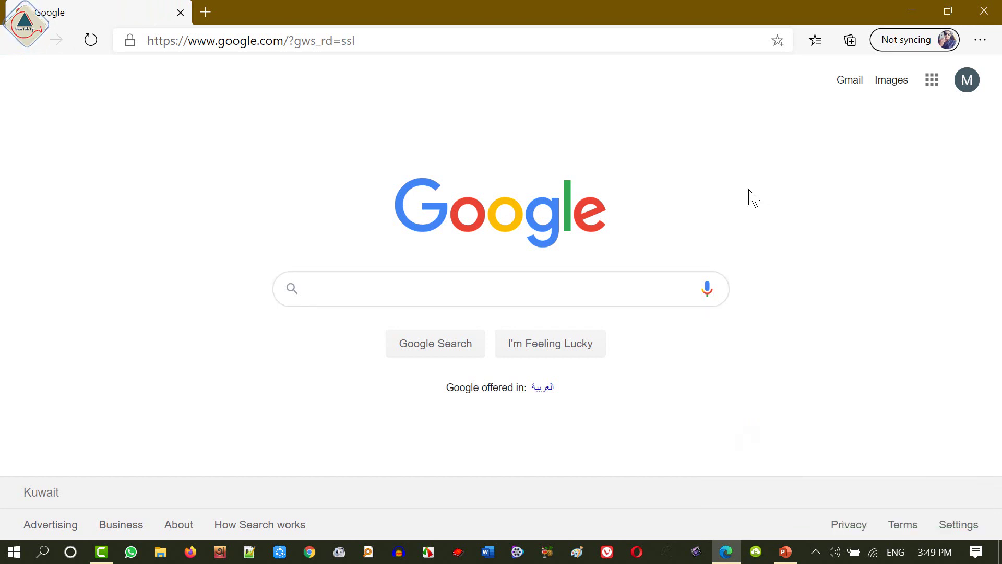
# Step: Minimize Edge to return to PowerPoint
pyautogui.click(912, 11)
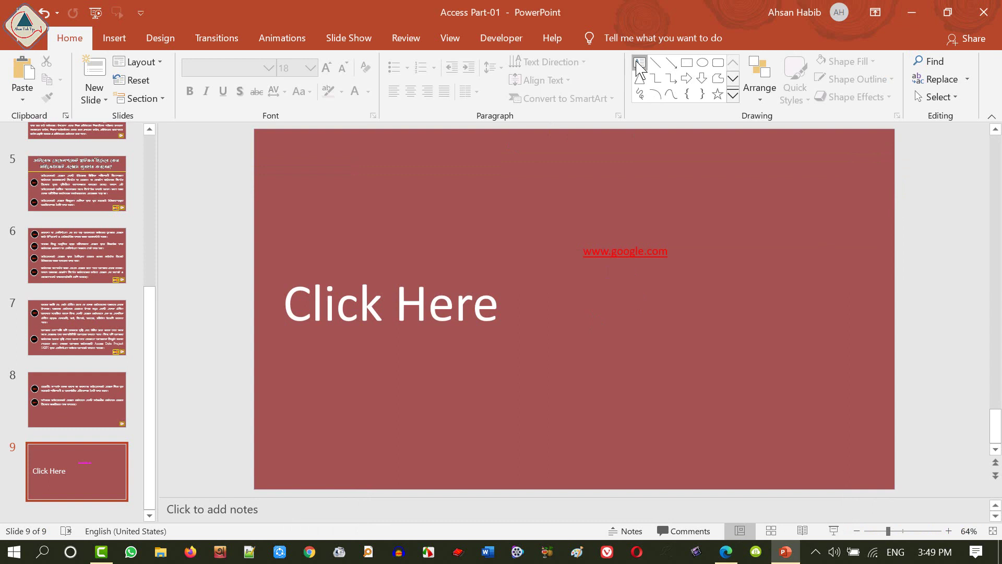
pyautogui.click(620, 313)
pyautogui.write('w')
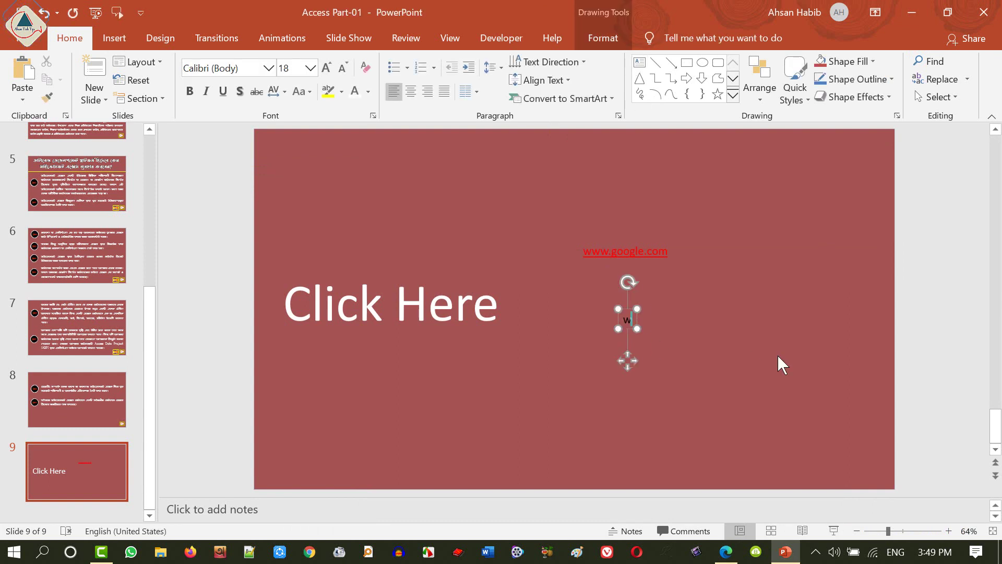
pyautogui.write('ww.facebook.com')
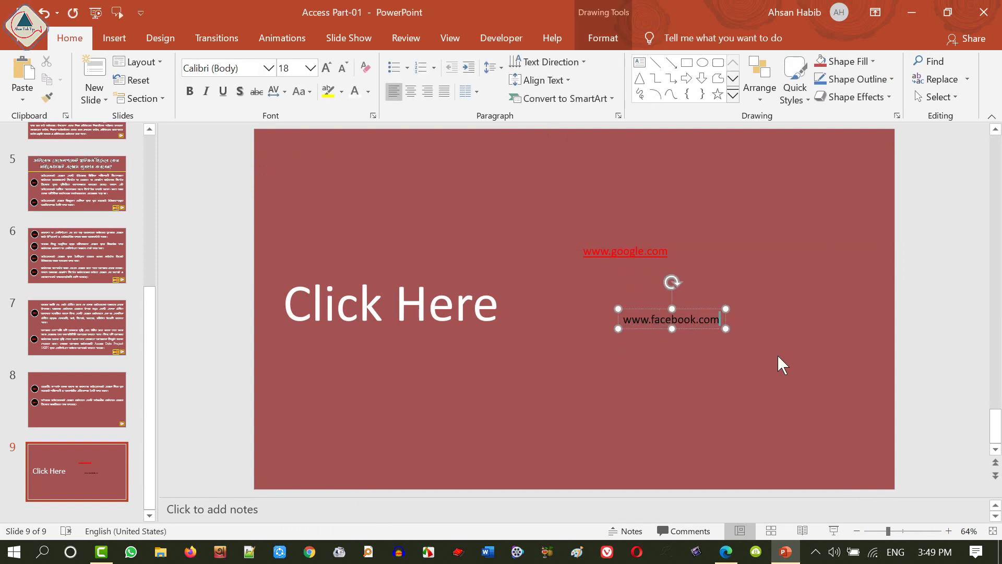
pyautogui.press('Return')
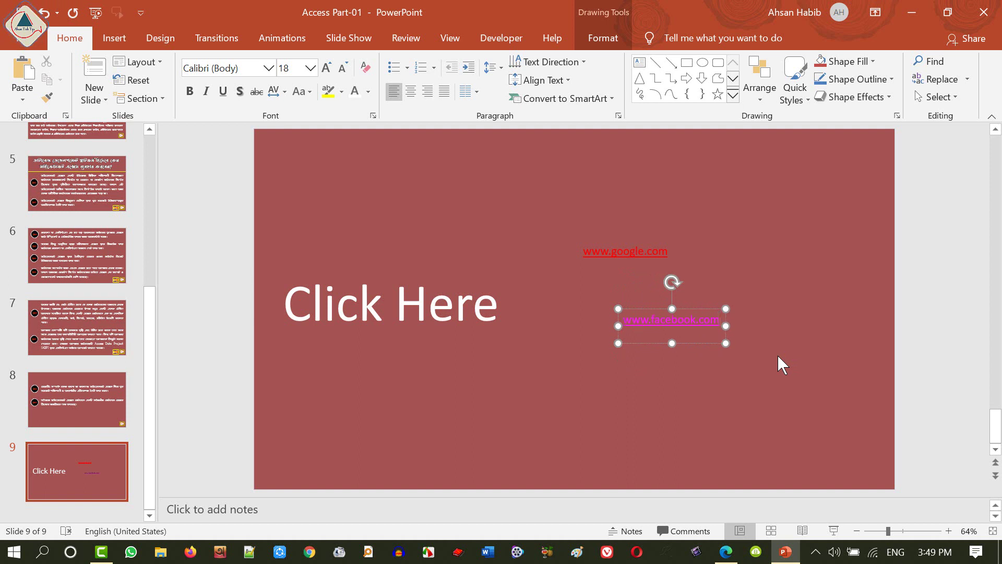
pyautogui.click(674, 390)
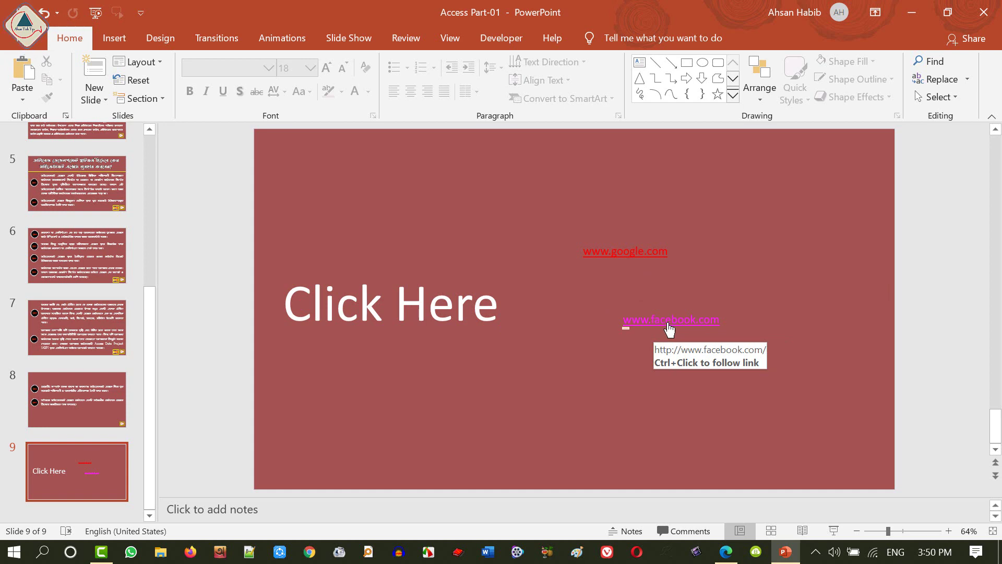
pyautogui.keyDown('ctrl'); pyautogui.click(668, 323); pyautogui.keyUp('ctrl')
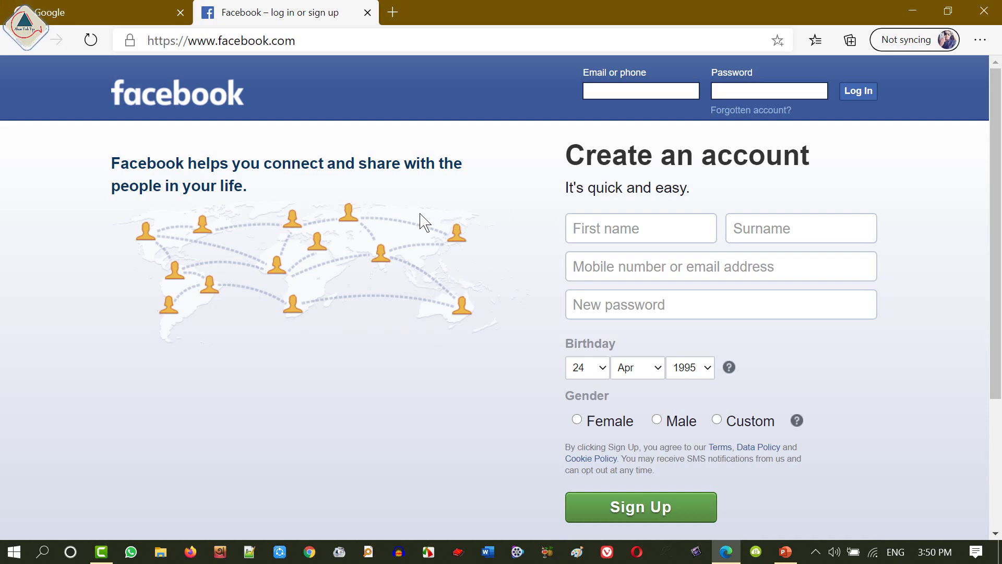
pyautogui.hotkey('alt', 'Tab')
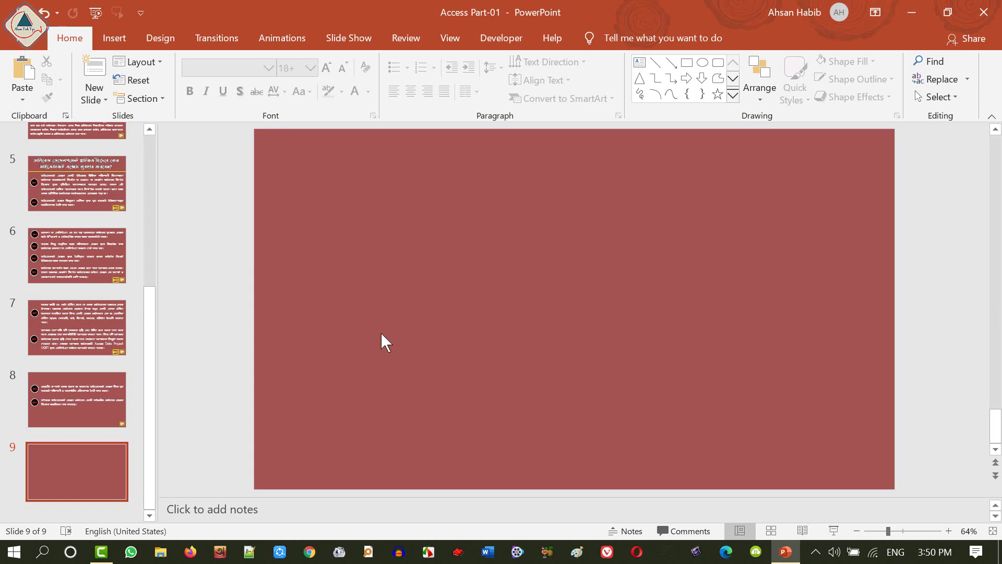
pyautogui.scroll(3, 58, 212)
pyautogui.scroll(3, 83, 242)
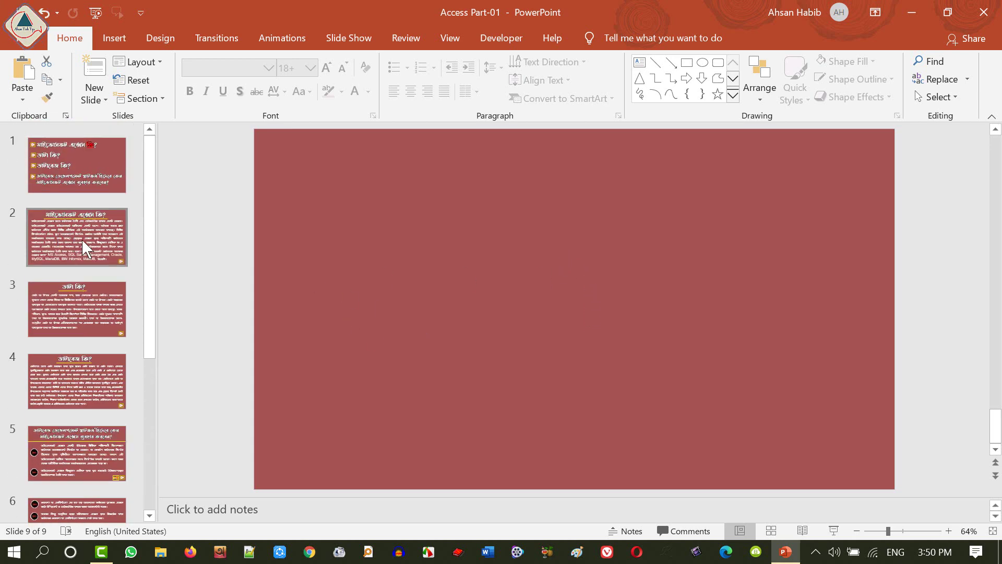
pyautogui.scroll(-5, 82, 245)
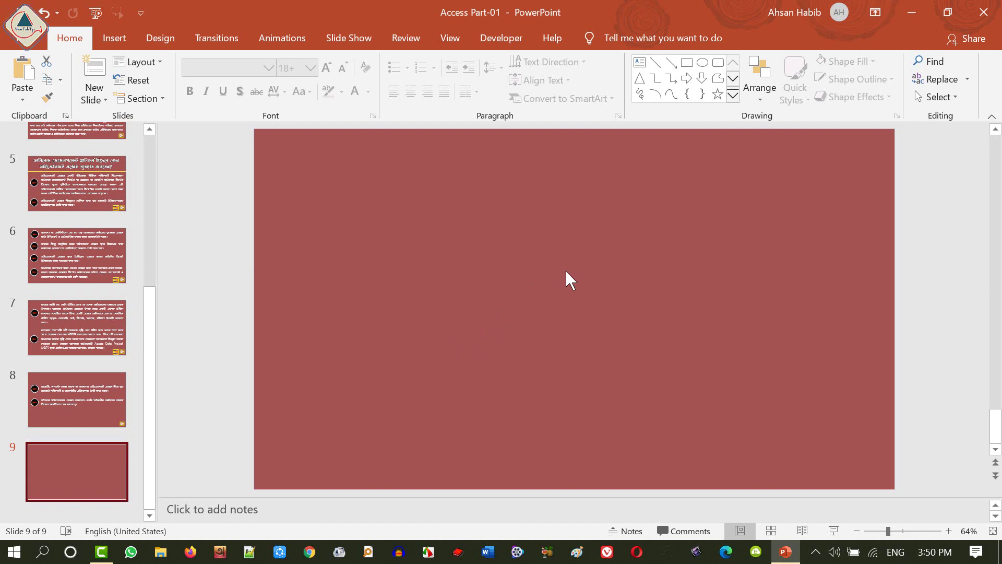
# Step: Type 'mail' into a new text box near the lower right of slide 9
pyautogui.click(514, 232)
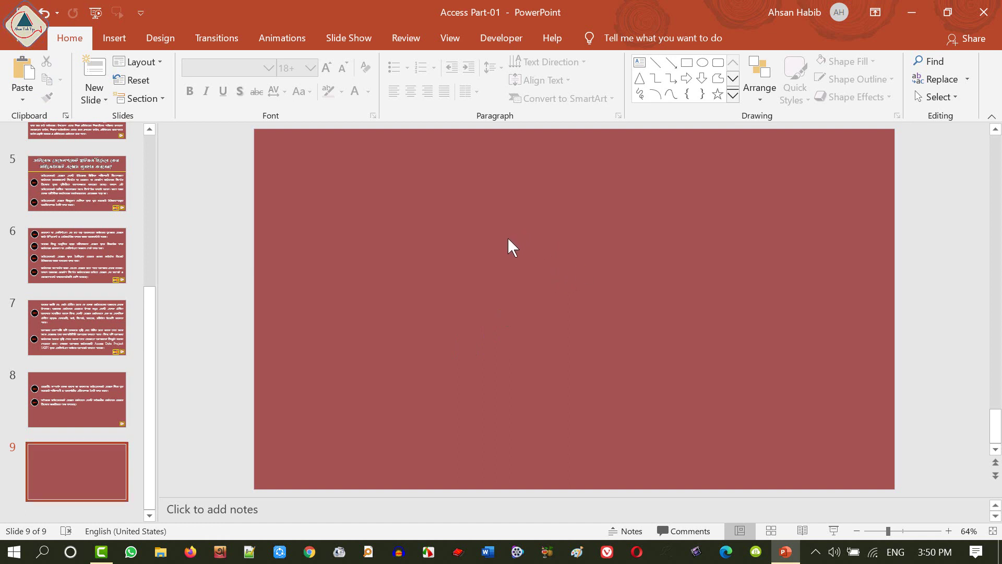
pyautogui.click(640, 62)
pyautogui.click(745, 415)
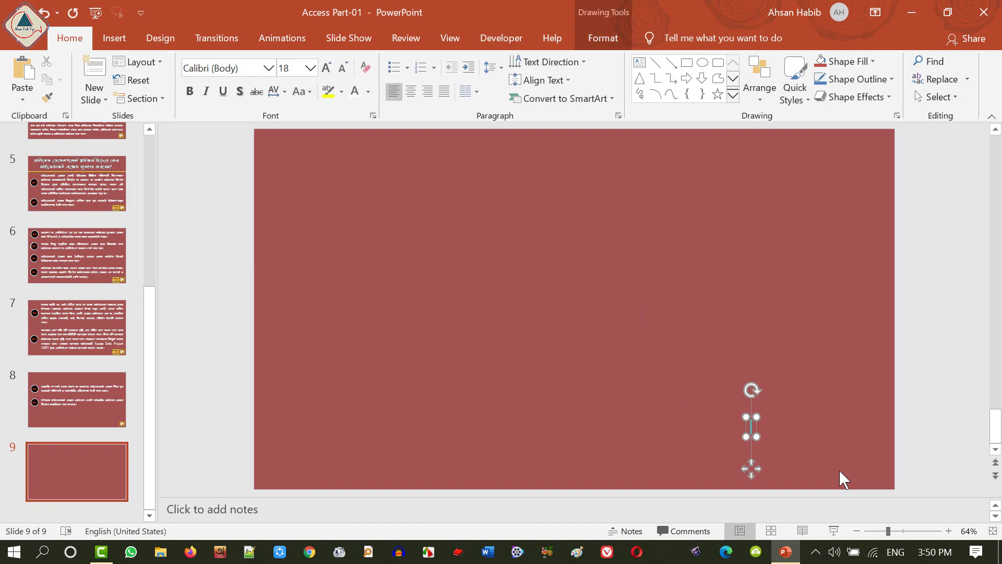
pyautogui.write('mail')
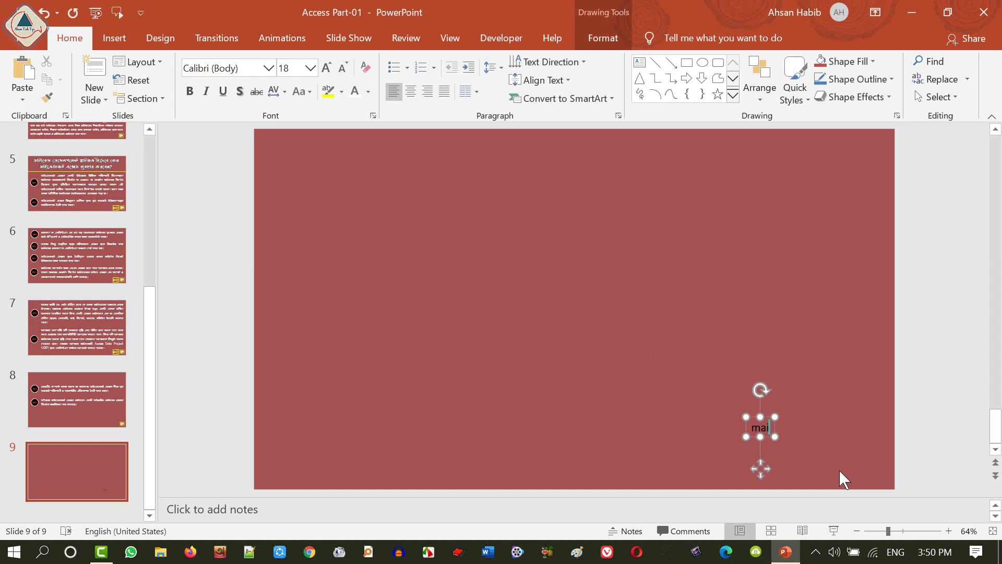
pyautogui.press('Escape')
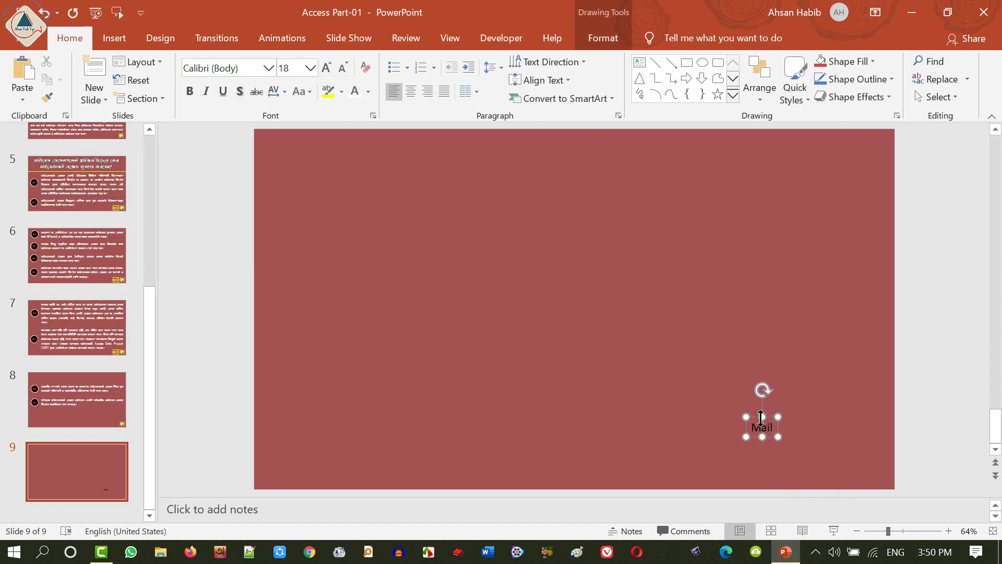
# Step: Enlarge the Mail text to 40 pt, make it white, and move it up-left
pyautogui.hotkey('ctrl', 'shift', '.')
pyautogui.hotkey('ctrl', 'shift', '.')
pyautogui.hotkey('ctrl', 'shift', '.')
pyautogui.hotkey('ctrl', 'shift', '.')
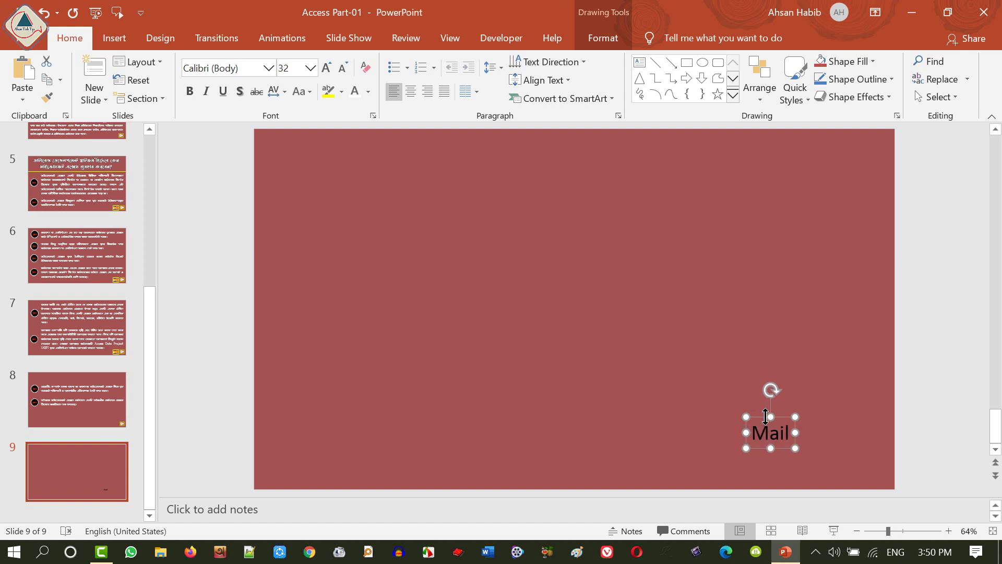
pyautogui.hotkey('ctrl', 'shift', '.')
pyautogui.hotkey('ctrl', 'shift', '.')
pyautogui.click(368, 92)
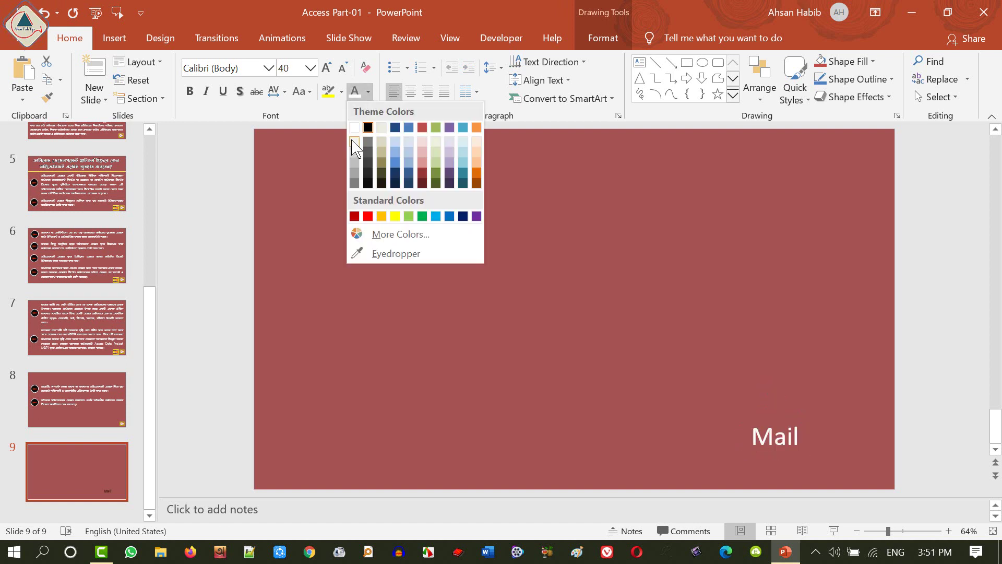
pyautogui.click(362, 129)
pyautogui.moveTo(776, 411); pyautogui.dragTo(733, 363)
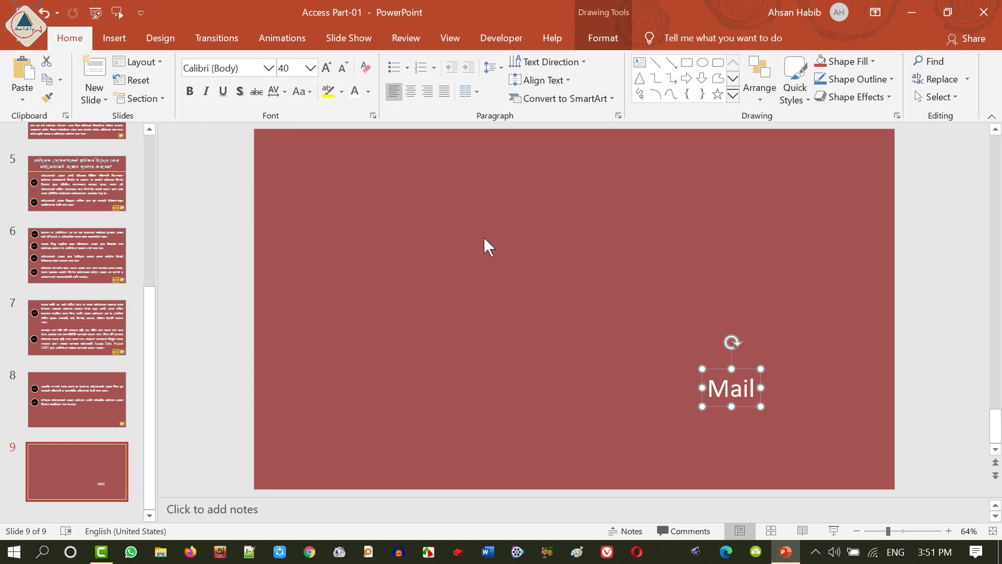
# Step: Link the Mail text to an e-mail address with the subject 'Text PPT'
pyautogui.click(113, 36)
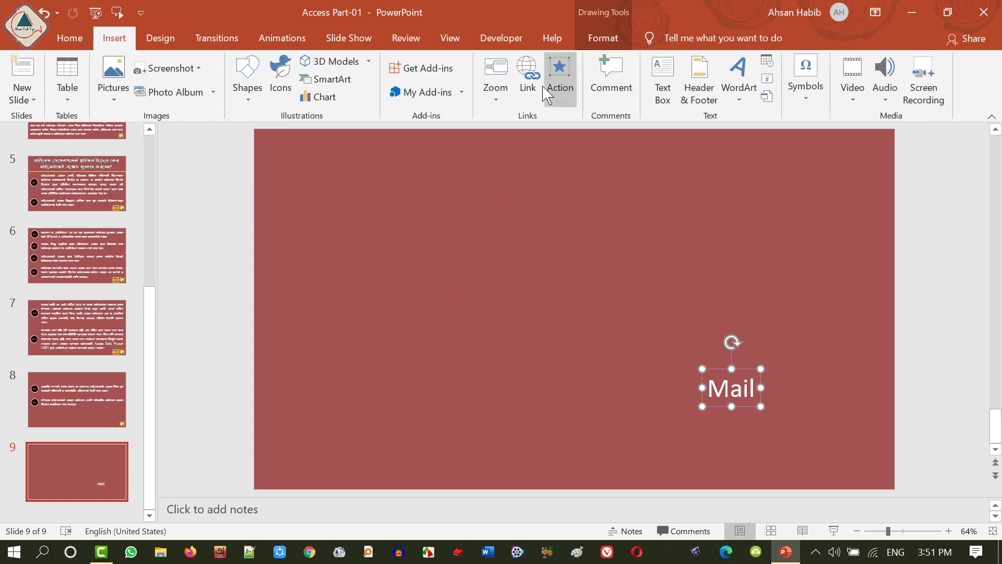
pyautogui.click(528, 81)
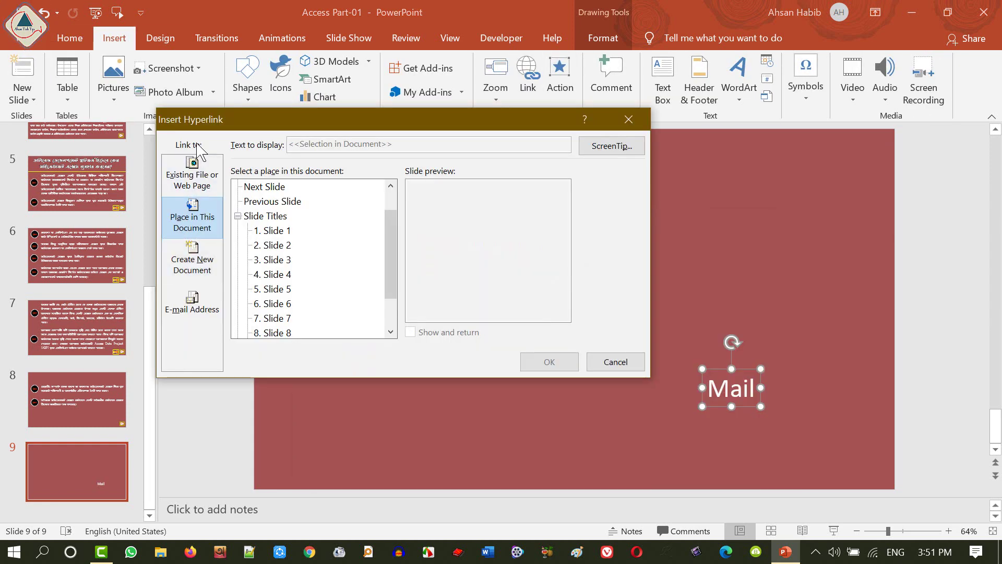
pyautogui.click(199, 315)
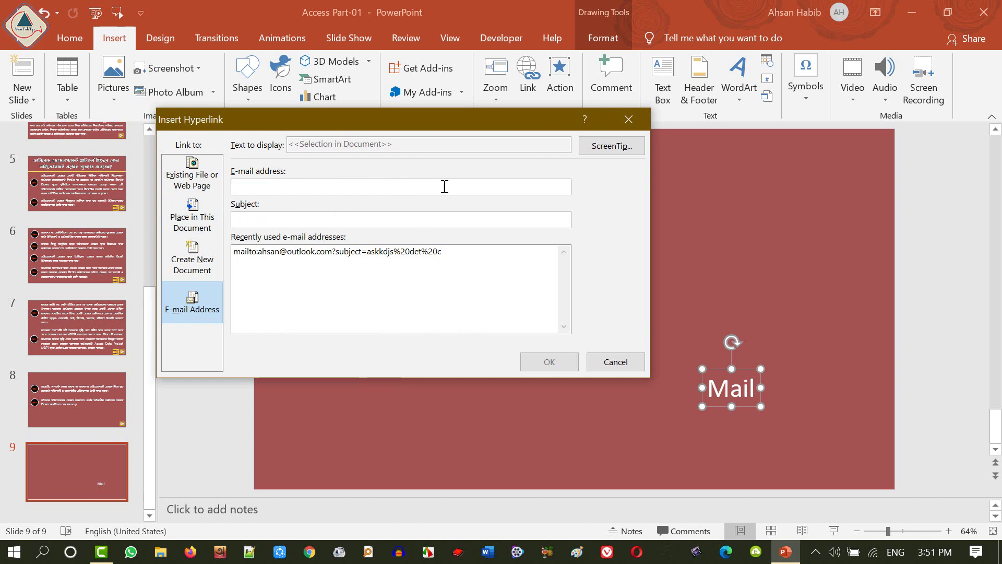
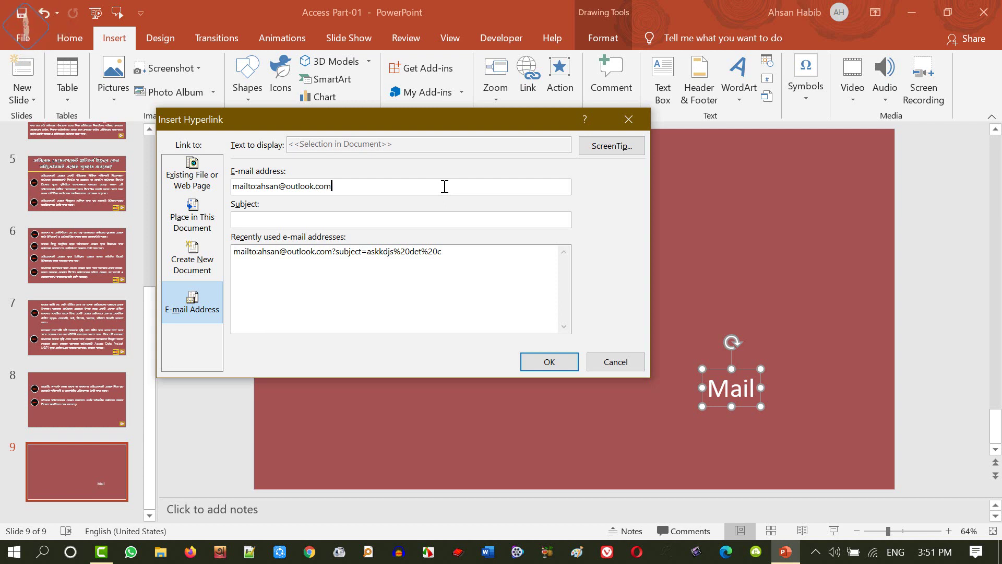
pyautogui.click(340, 222)
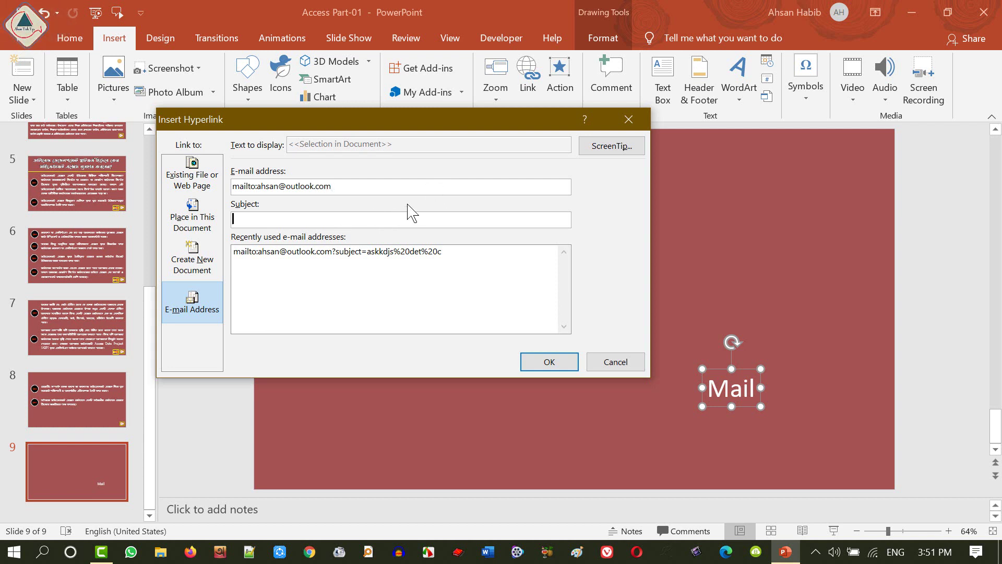
pyautogui.write('Te')
pyautogui.write('xt PPT')
pyautogui.click(531, 361)
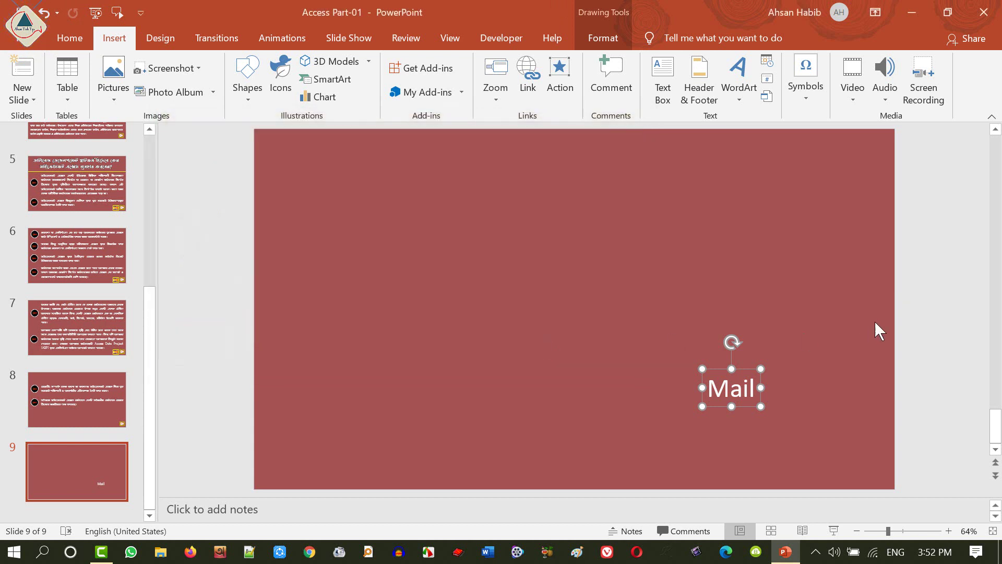
# Step: Run the slide show from slide 9 and click the Mail link to test it
pyautogui.click(859, 325)
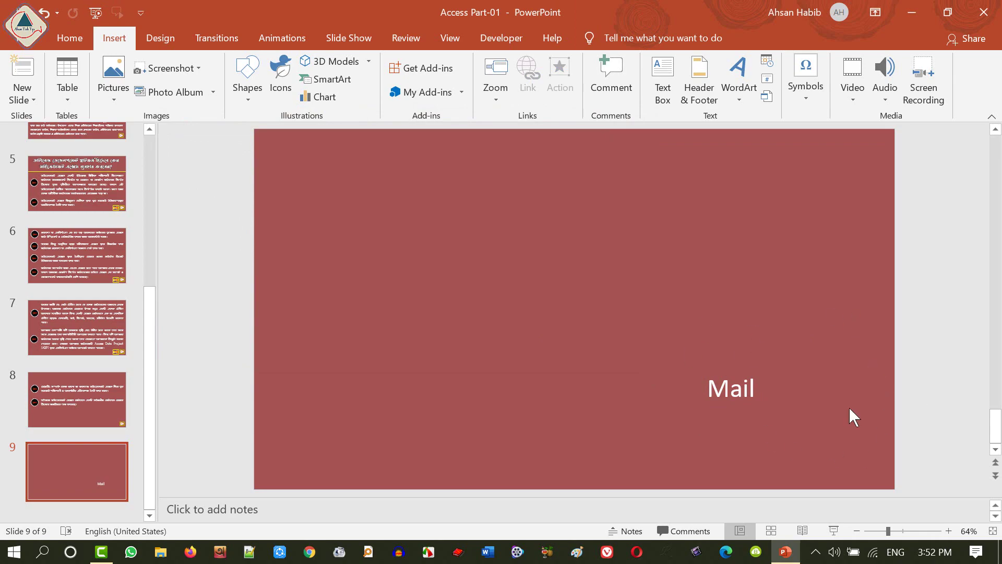
pyautogui.click(835, 529)
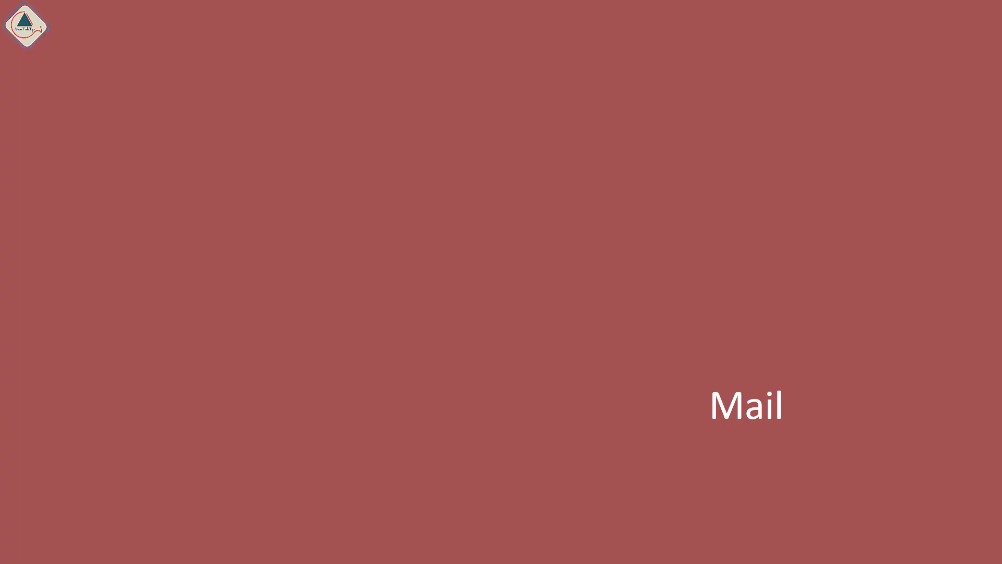
pyautogui.moveTo(741, 408)
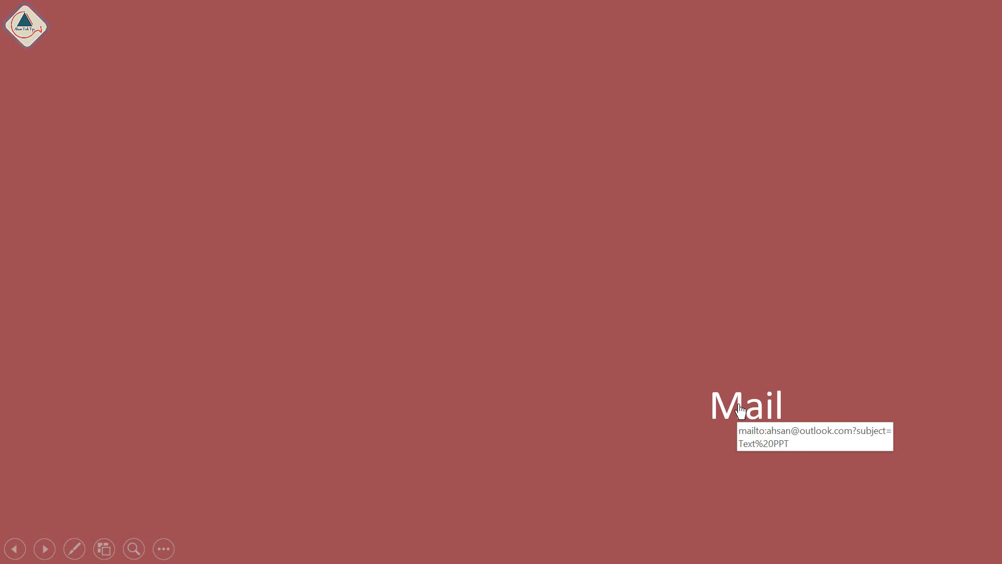
pyautogui.click(741, 411)
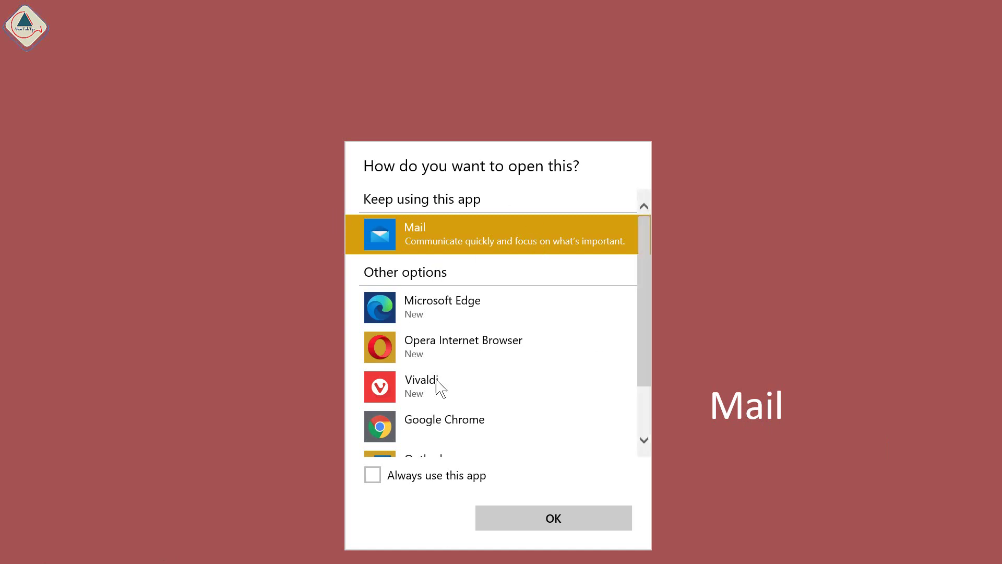
pyautogui.scroll(-2, 541, 340)
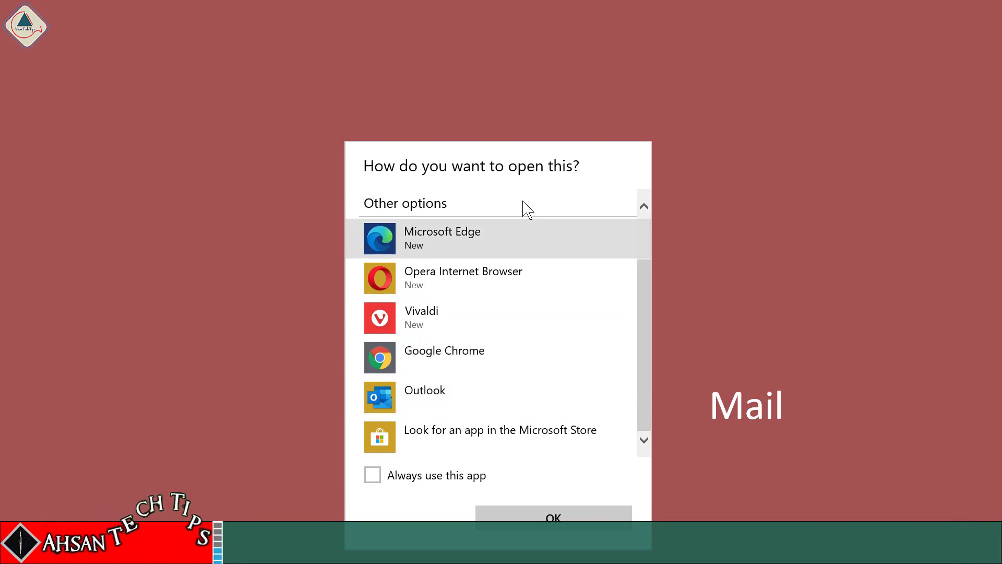
pyautogui.scroll(3, 488, 386)
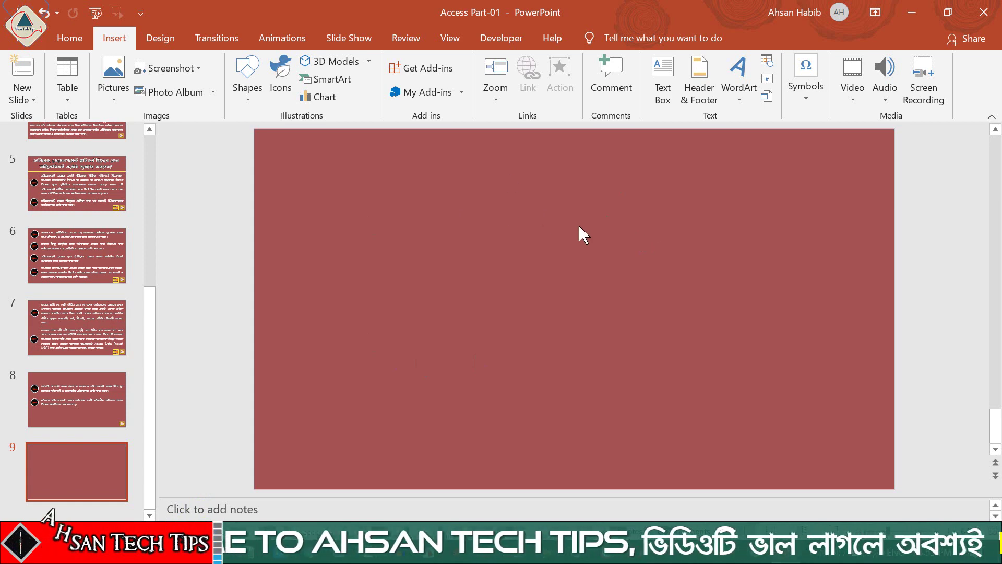
# Step: Draw a rectangle and position it at the centre of slide 9
pyautogui.click(250, 102)
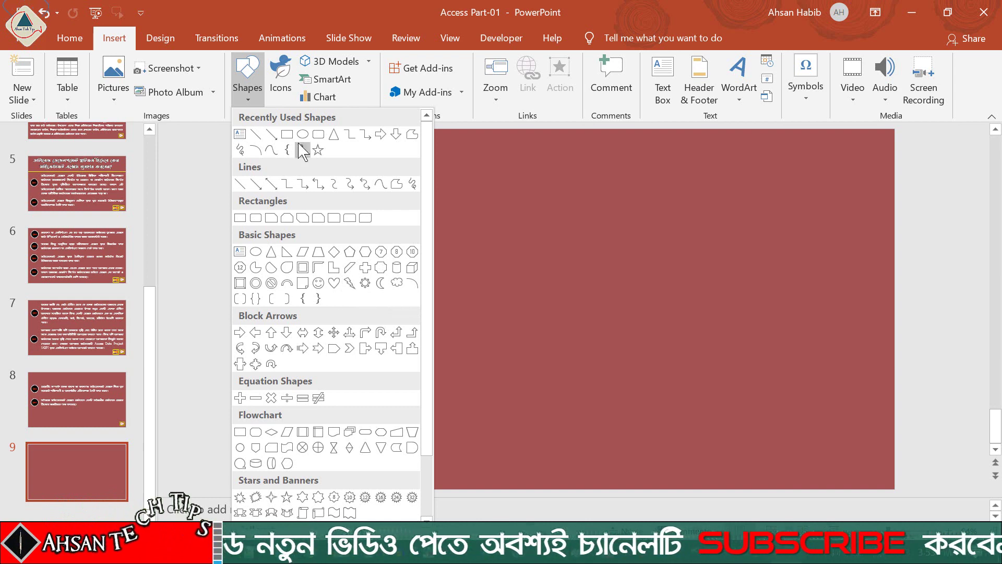
pyautogui.press('Escape')
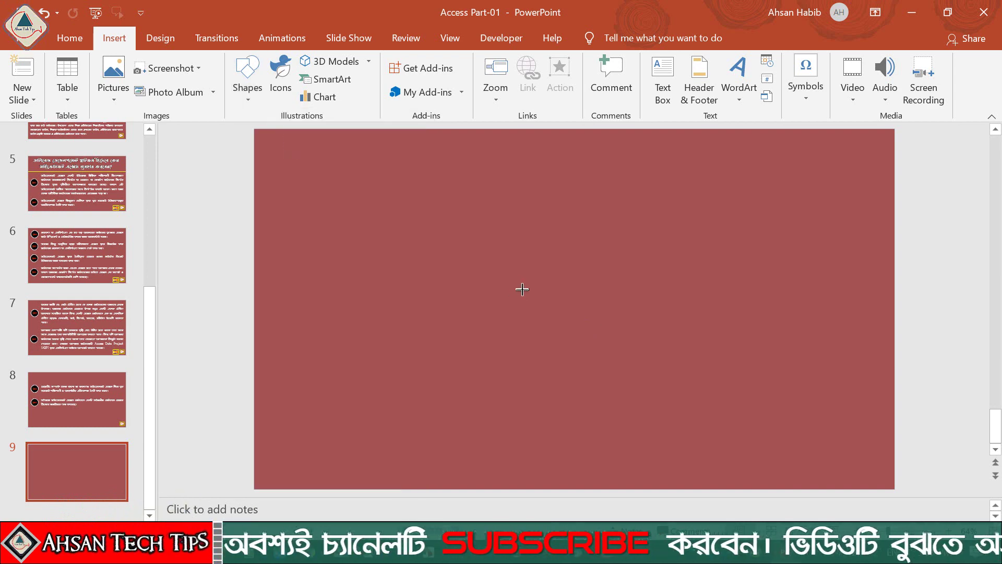
pyautogui.moveTo(510, 269); pyautogui.dragTo(668, 340)
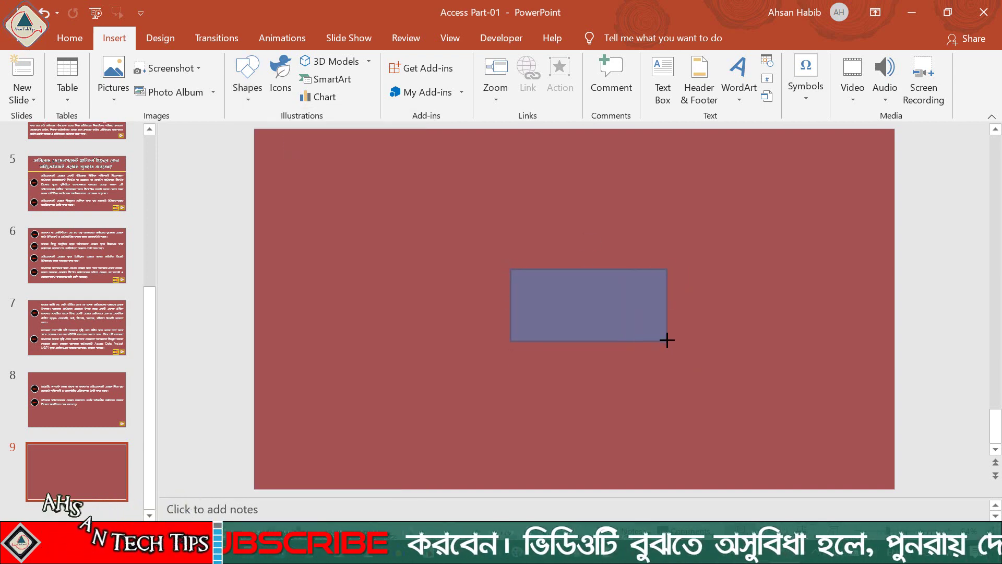
pyautogui.moveTo(619, 271); pyautogui.dragTo(604, 290)
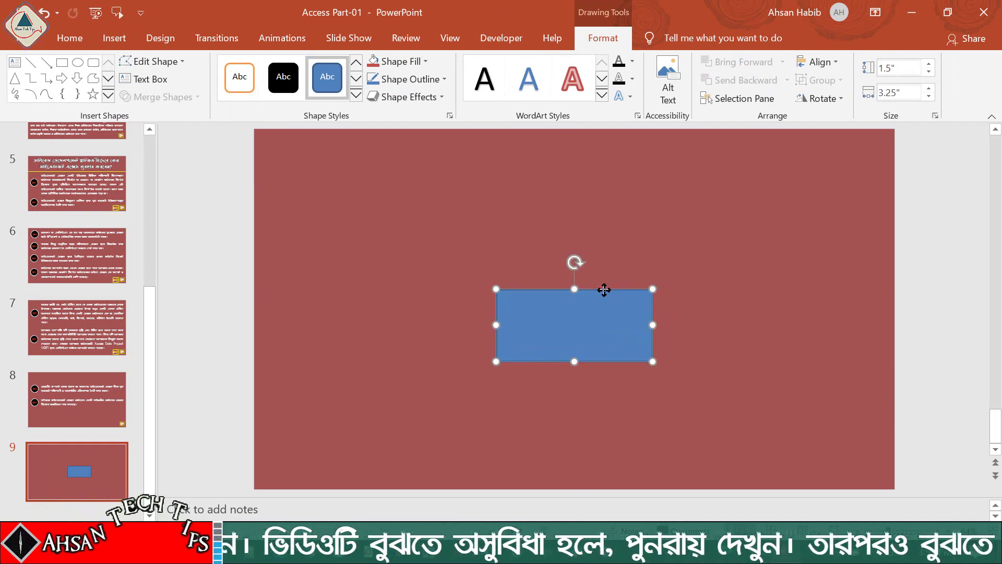
# Step: Label the rectangle 'Slide no 1' and select it
pyautogui.rightClick(569, 315)
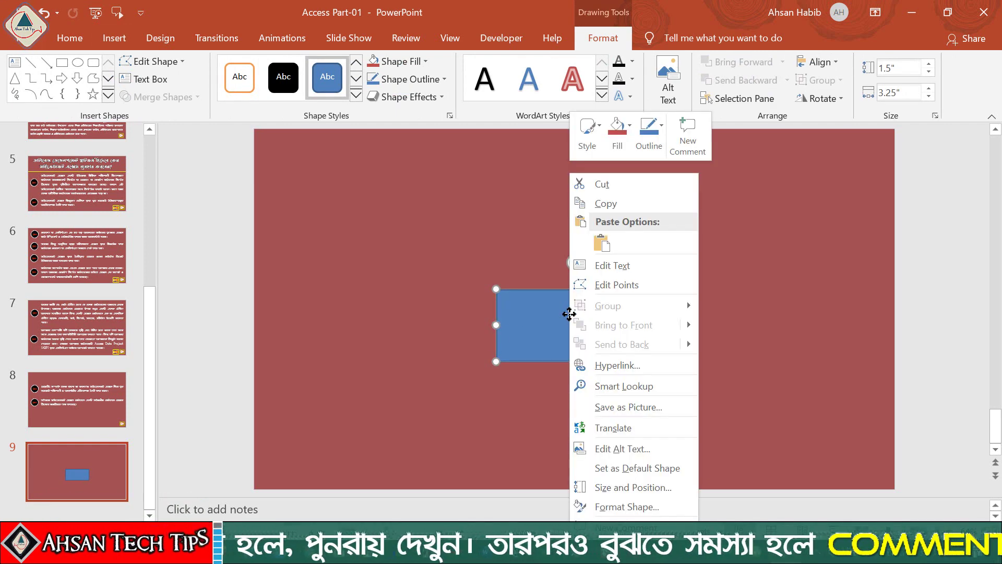
pyautogui.click(638, 269)
pyautogui.write('Slide')
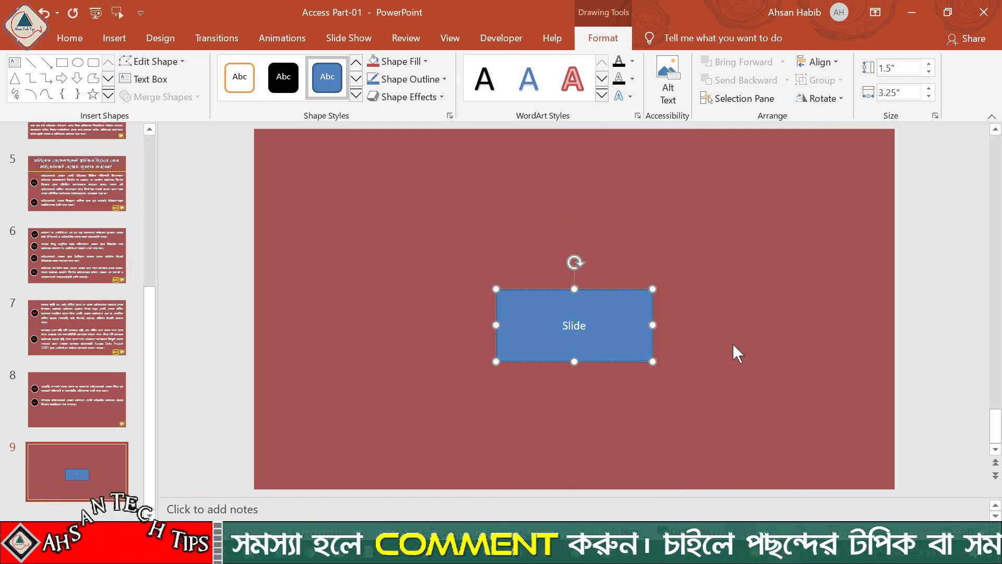
pyautogui.write(' no')
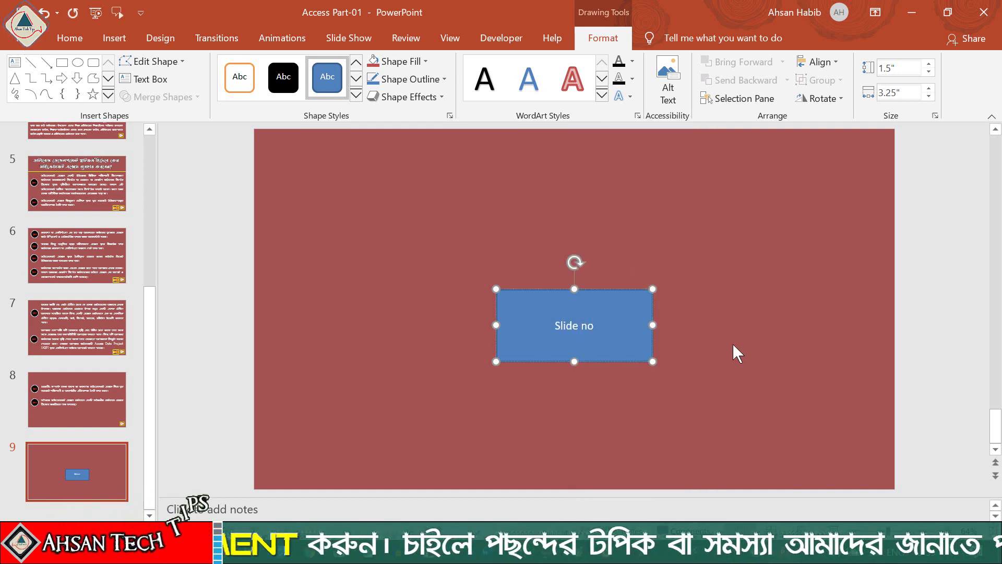
pyautogui.write(' 1')
pyautogui.click(700, 402)
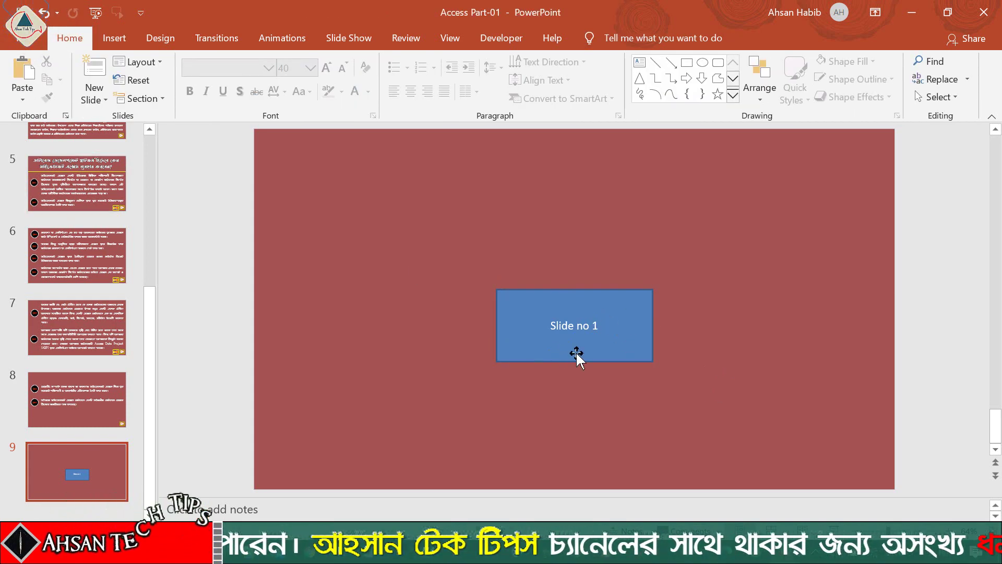
pyautogui.doubleClick(597, 295)
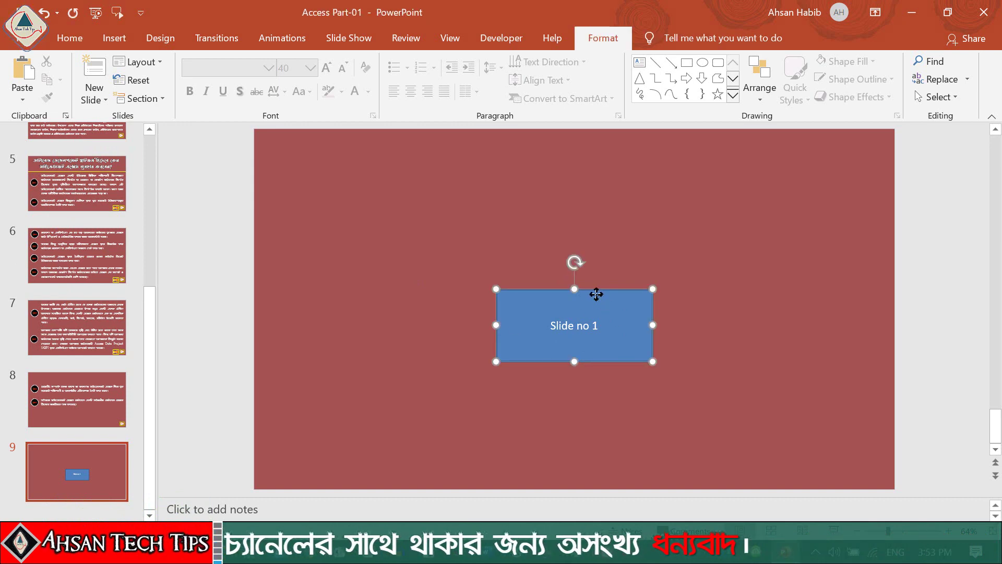
# Step: Hyperlink the Slide no 1 rectangle to Slide 1 in this document
pyautogui.click(114, 40)
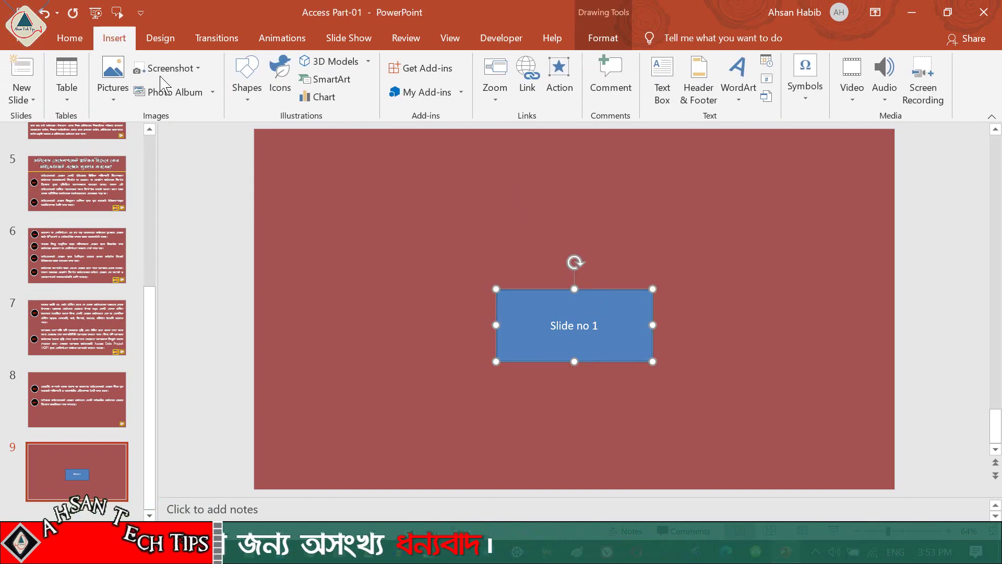
pyautogui.click(528, 78)
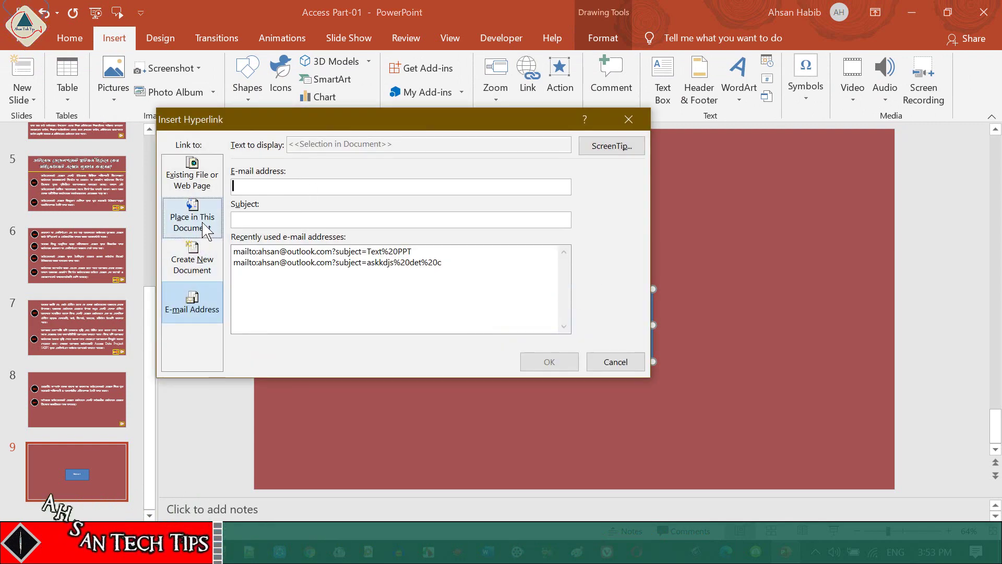
pyautogui.click(203, 219)
pyautogui.moveTo(391, 248); pyautogui.dragTo(390, 209)
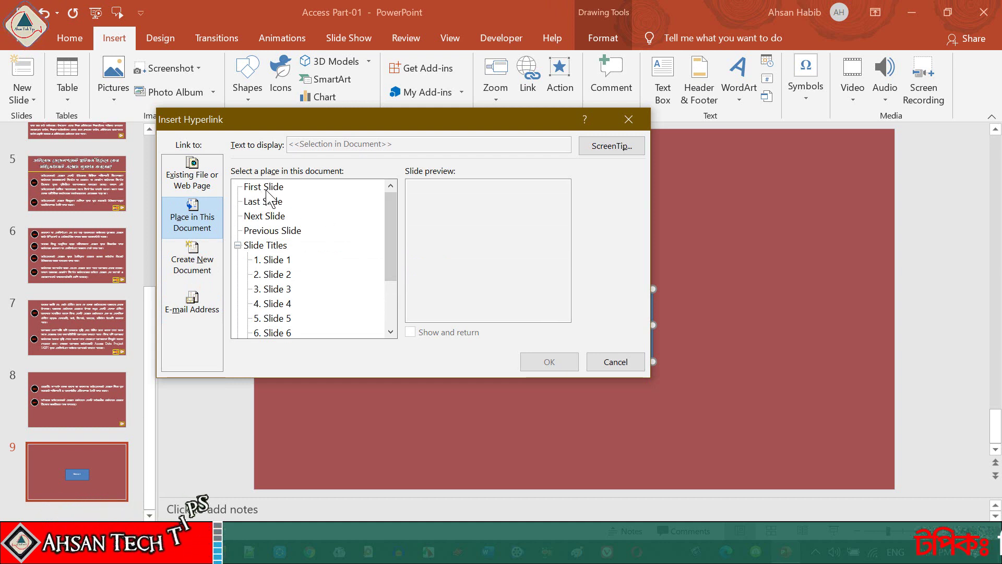
pyautogui.click(279, 262)
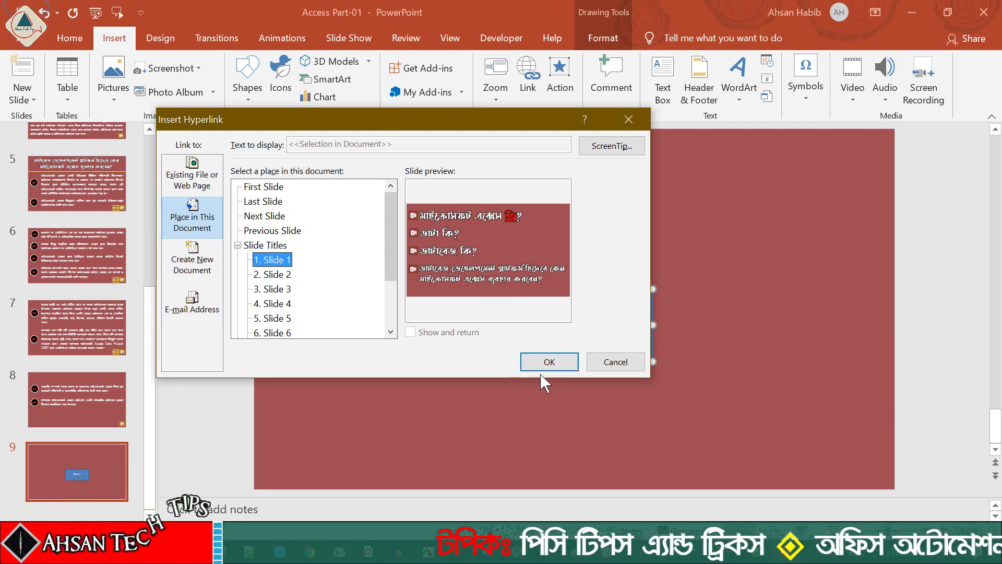
pyautogui.click(550, 362)
# Step: Test in a slide show that the rectangle jumps to Slide 1, then end the show
pyautogui.click(756, 393)
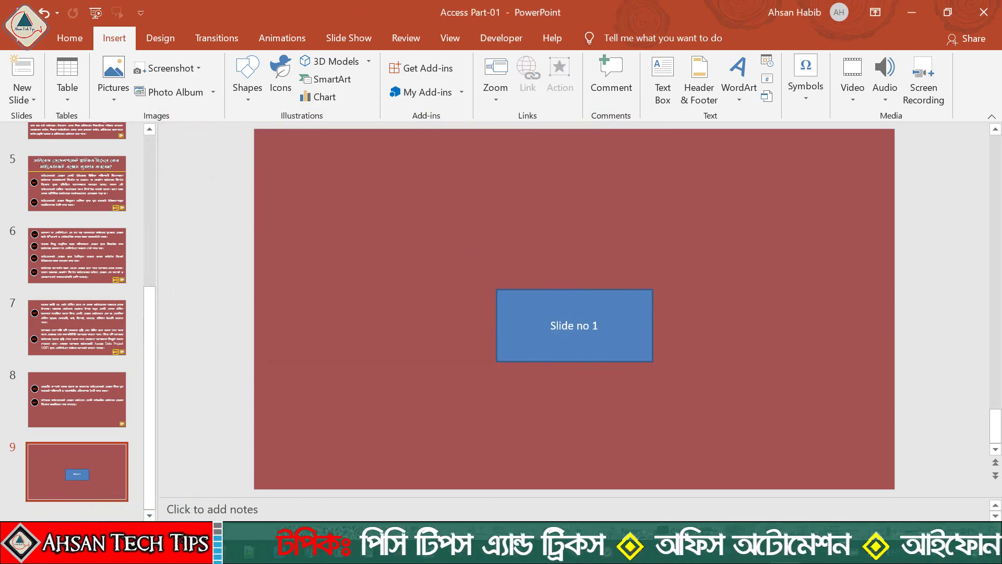
pyautogui.hotkey('shift', 'F5')
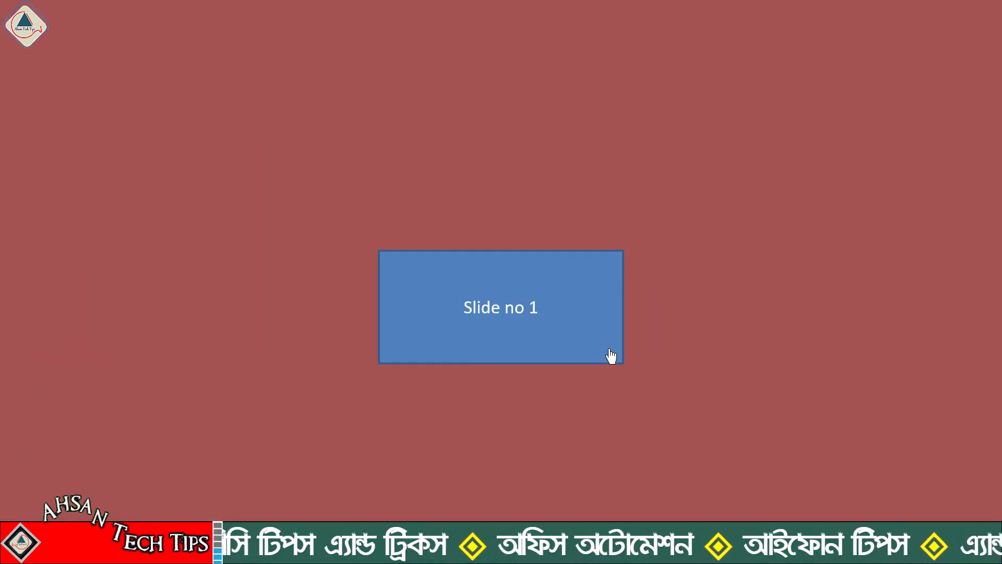
pyautogui.click(527, 307)
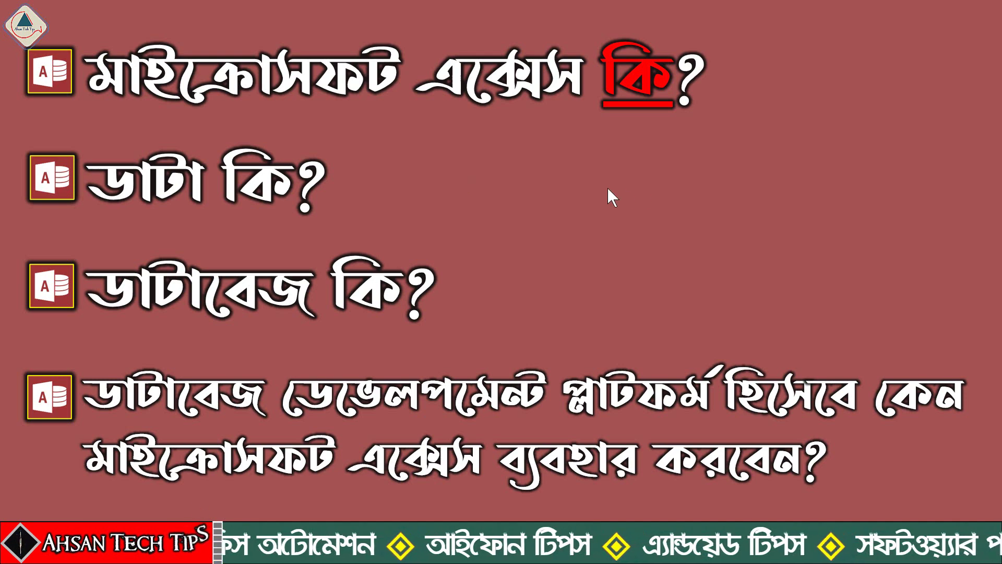
pyautogui.press('Escape')
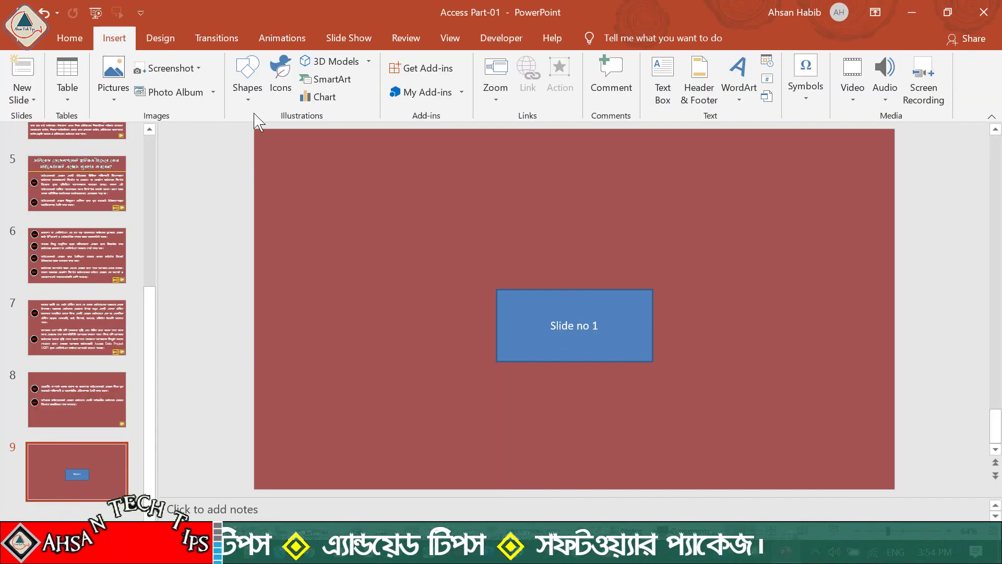
# Step: Go back to slide 1 and select the first topic's Access icon
pyautogui.click(248, 99)
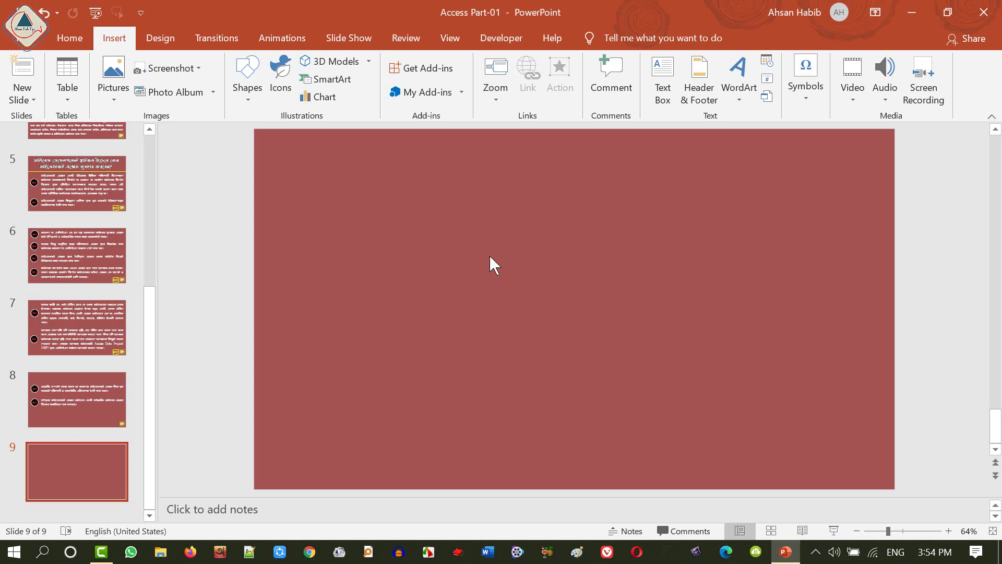
pyautogui.scroll(3, 490, 255)
pyautogui.scroll(2, 489, 255)
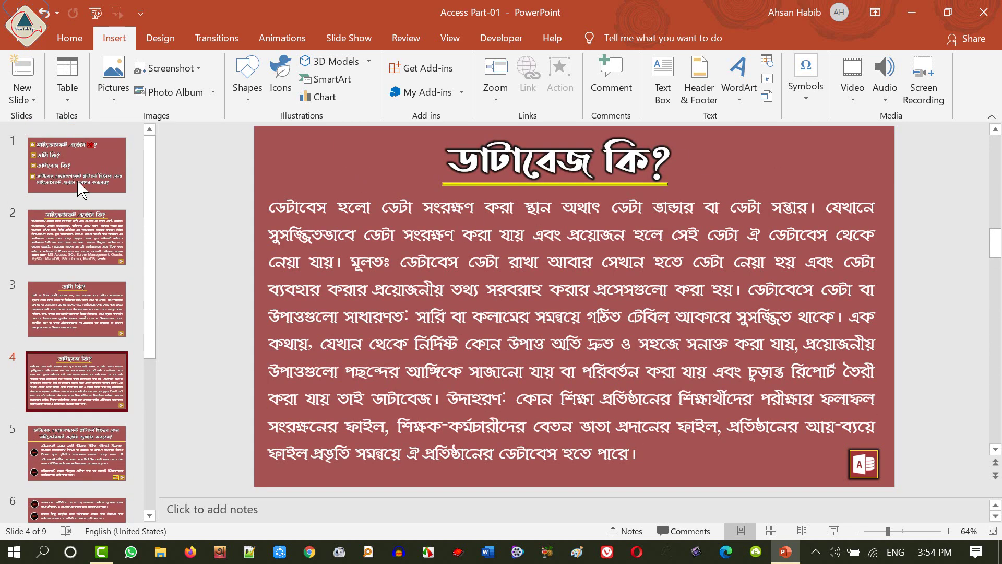
pyautogui.click(79, 188)
pyautogui.click(292, 166)
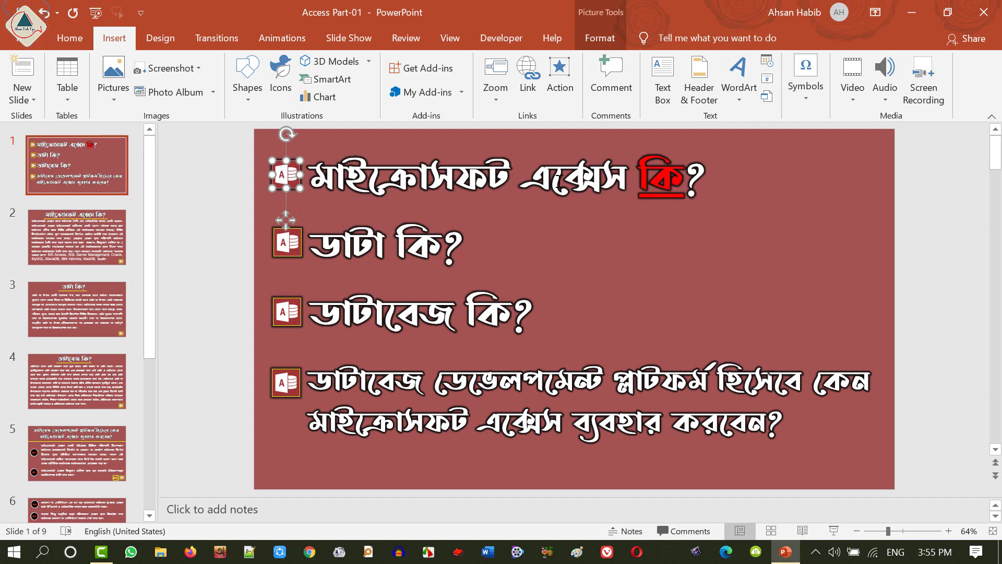
# Step: Test the first topic's link to slide 2 in a slide show, then end the show and return to slide 1
pyautogui.click(834, 530)
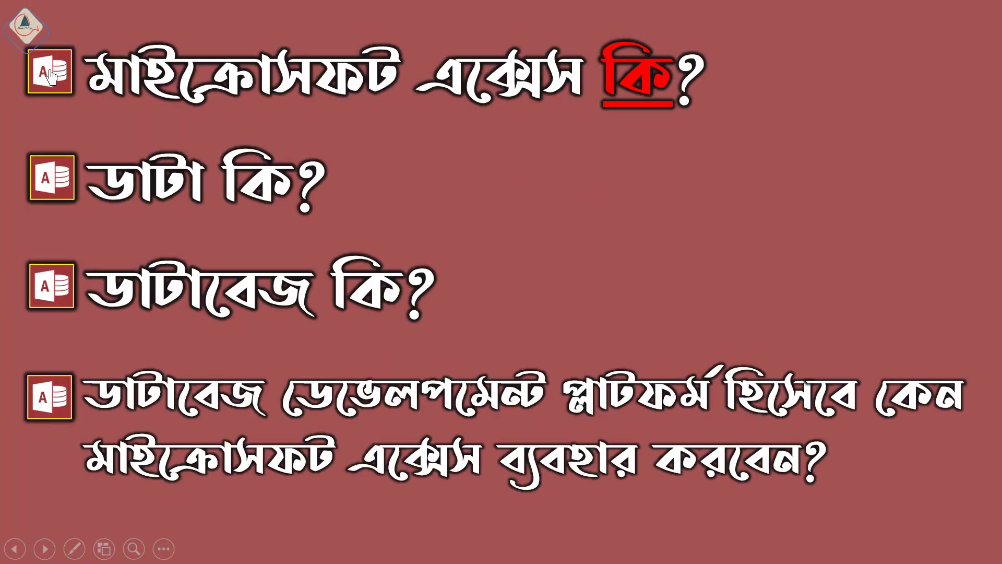
pyautogui.click(50, 76)
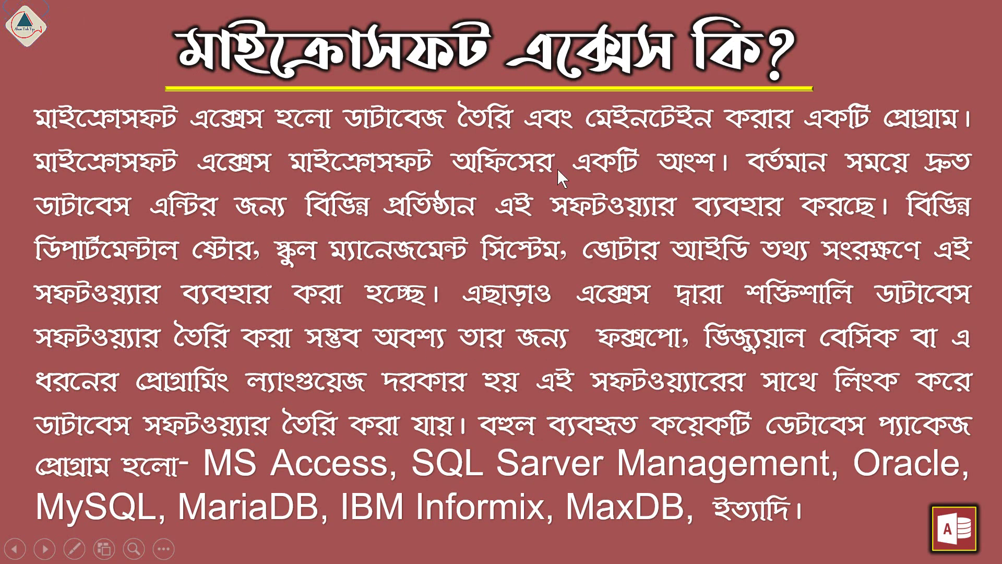
pyautogui.rightClick(458, 166)
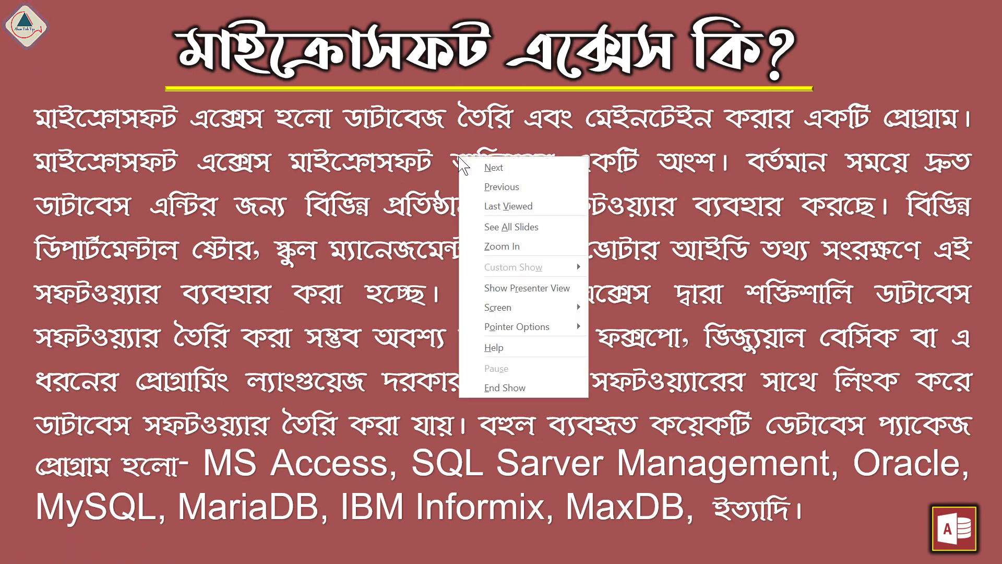
pyautogui.click(502, 389)
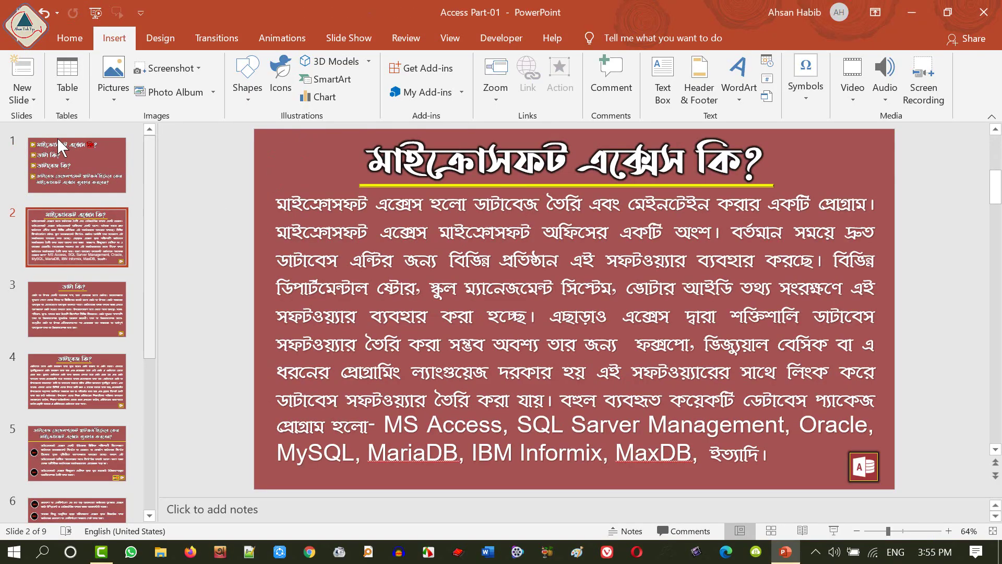
pyautogui.click(59, 156)
pyautogui.click(290, 177)
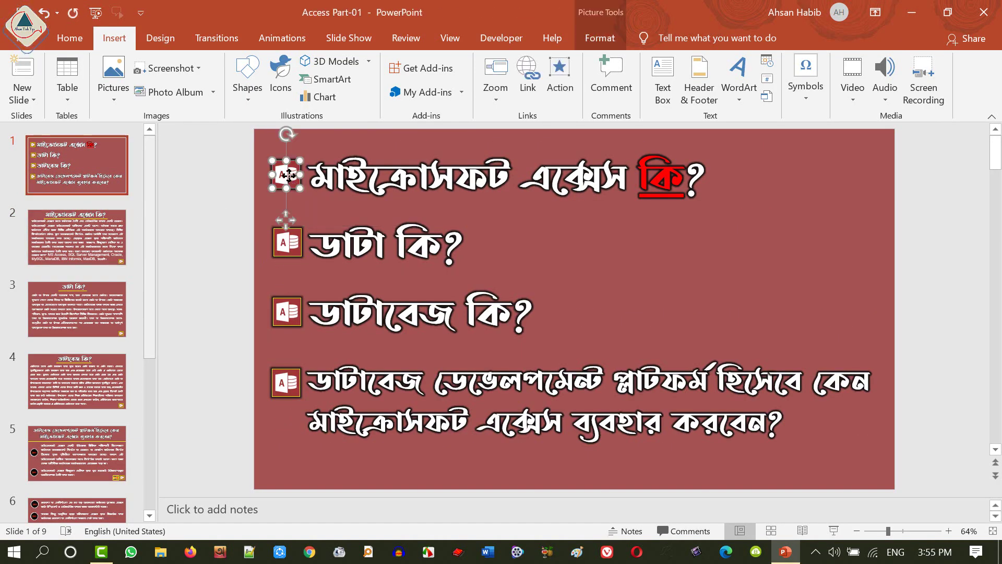
pyautogui.click(528, 75)
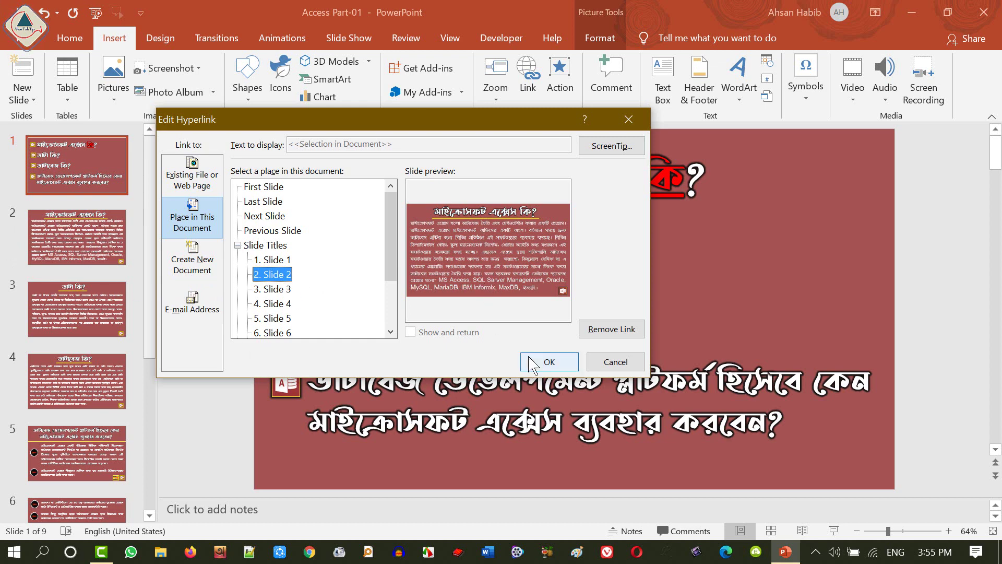
pyautogui.click(545, 364)
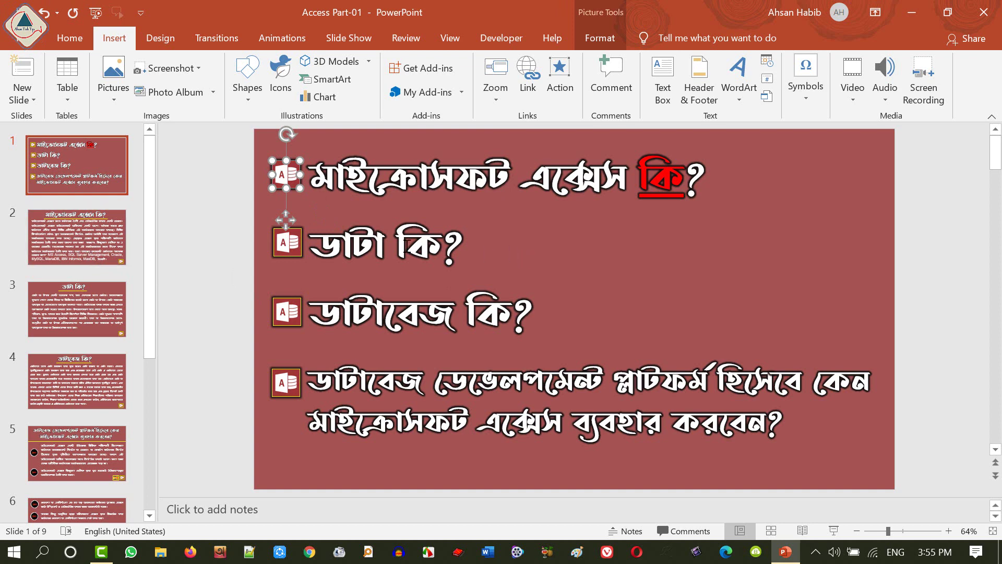
pyautogui.click(843, 206)
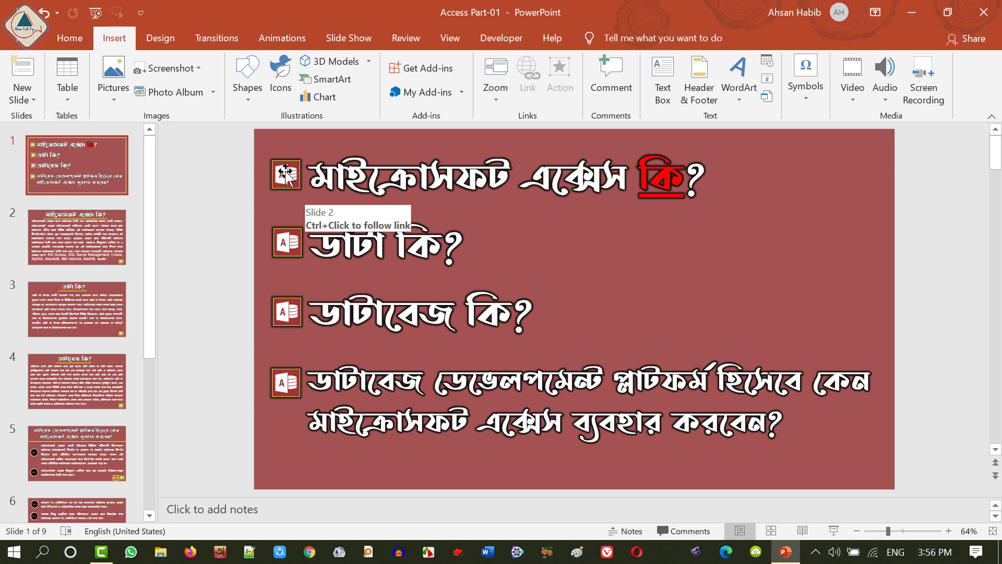
pyautogui.click(834, 531)
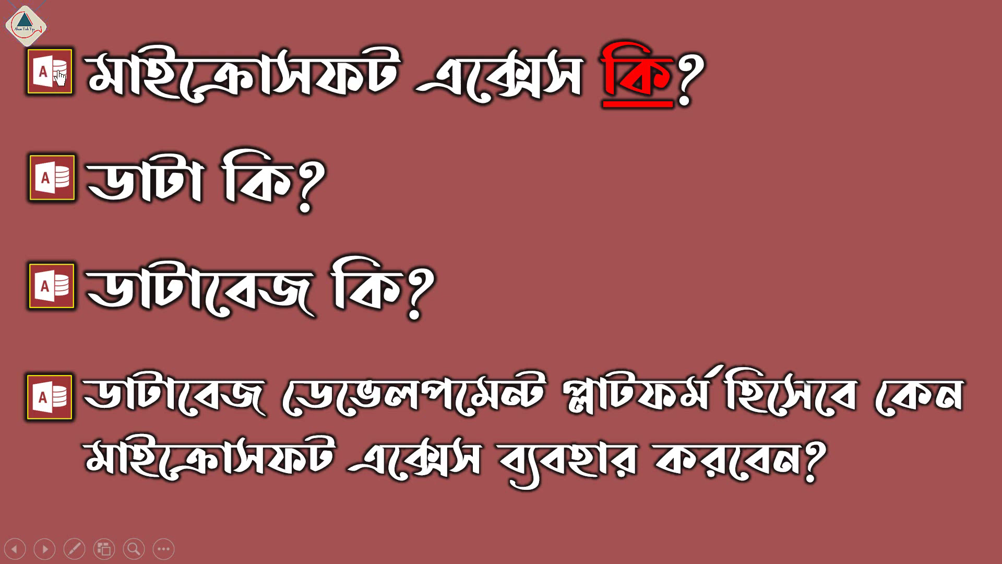
pyautogui.rightClick(126, 115)
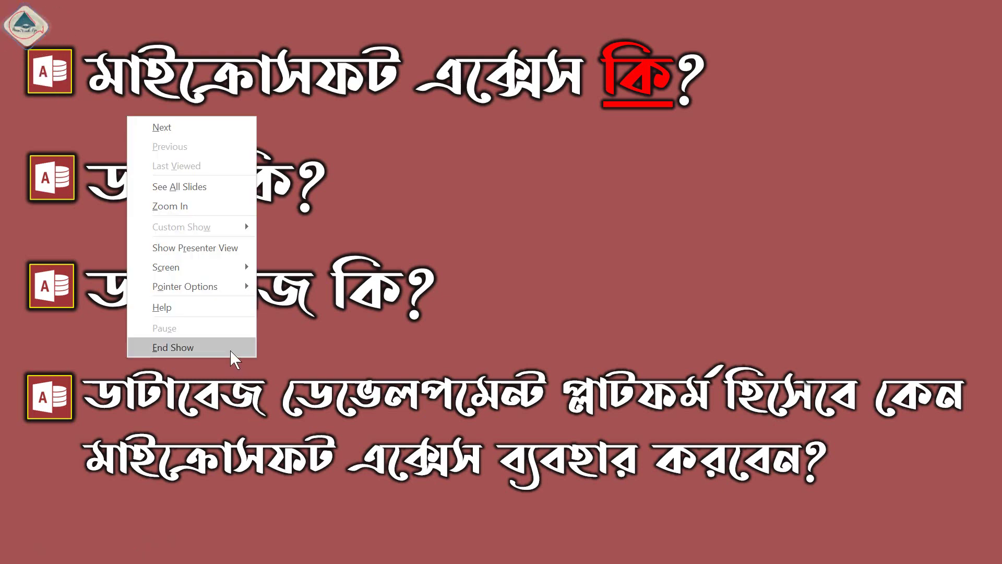
pyautogui.click(173, 347)
pyautogui.click(285, 175)
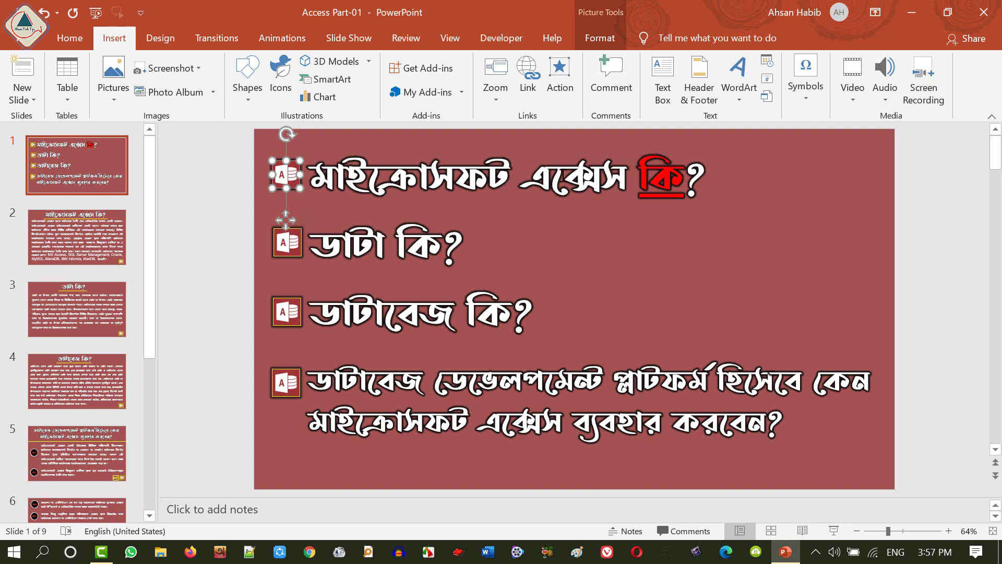
# Step: Add the ScreenTip 'What is MS Access?' to the first icon's Slide 2 link
pyautogui.click(528, 78)
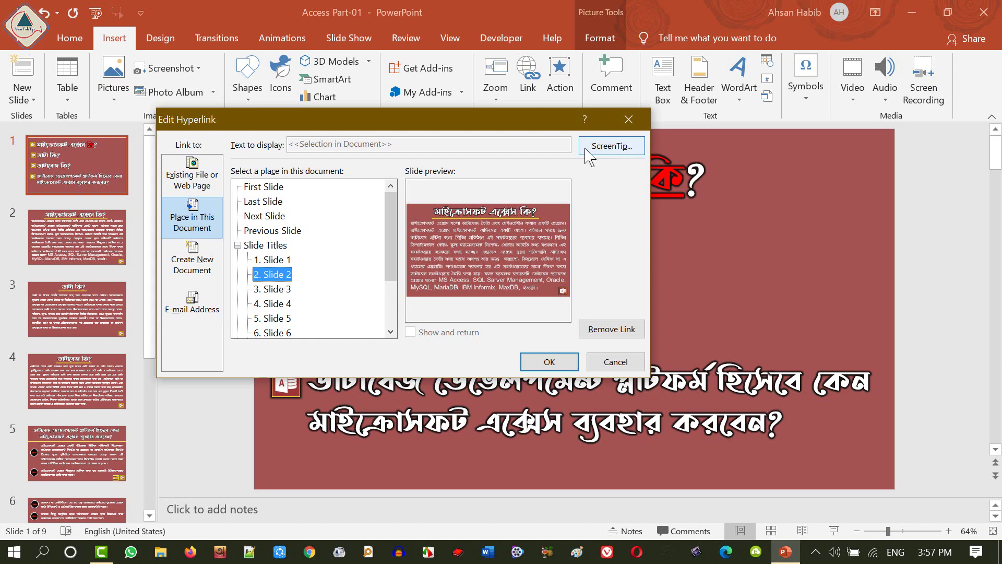
pyautogui.click(612, 147)
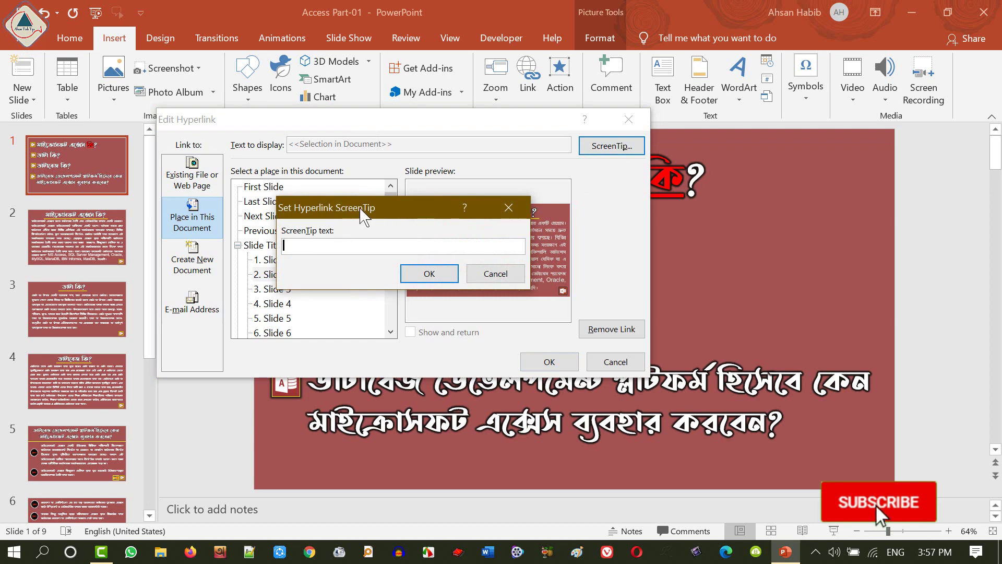
pyautogui.moveTo(318, 207); pyautogui.dragTo(336, 241)
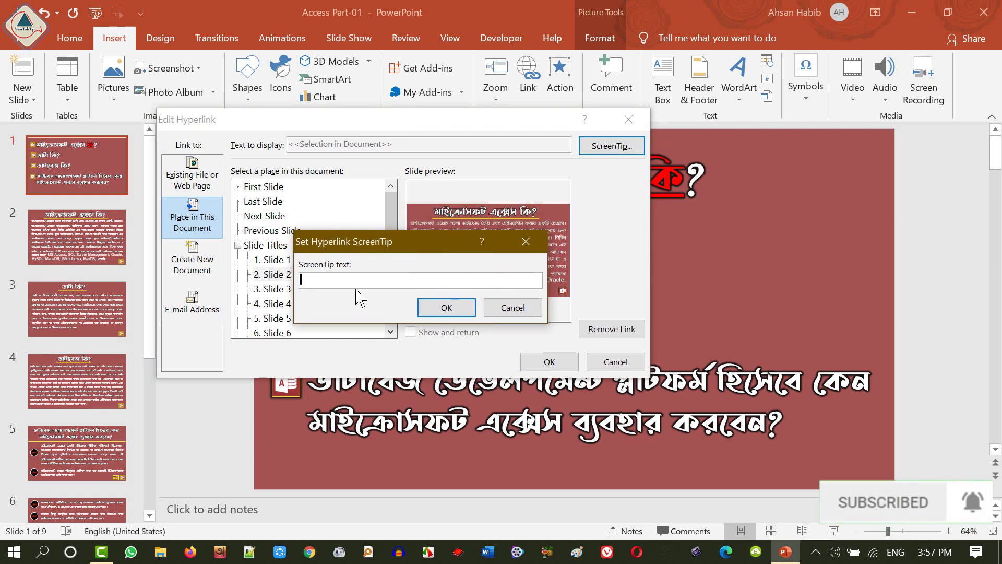
pyautogui.write('Wha')
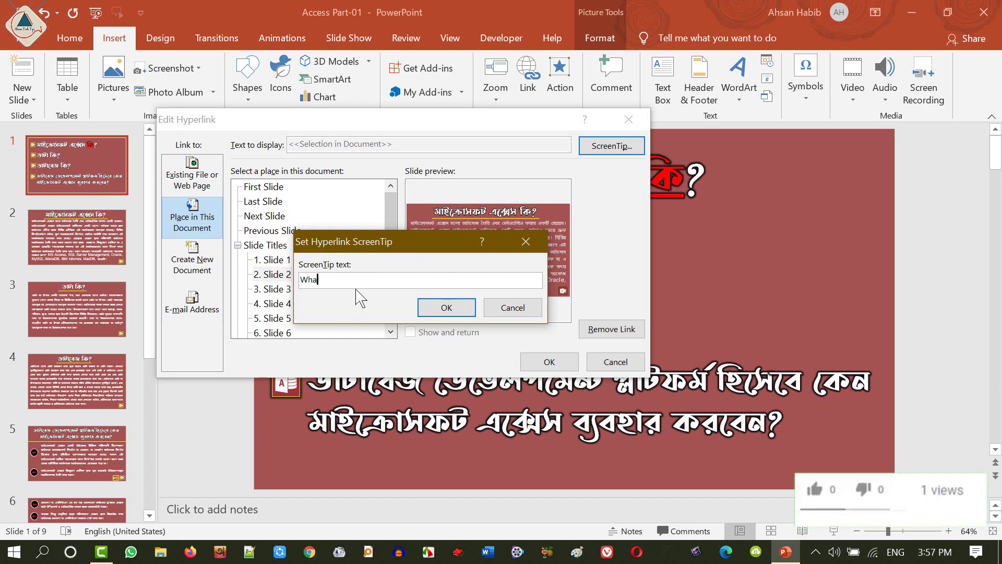
pyautogui.write('t is')
pyautogui.write(' MS A')
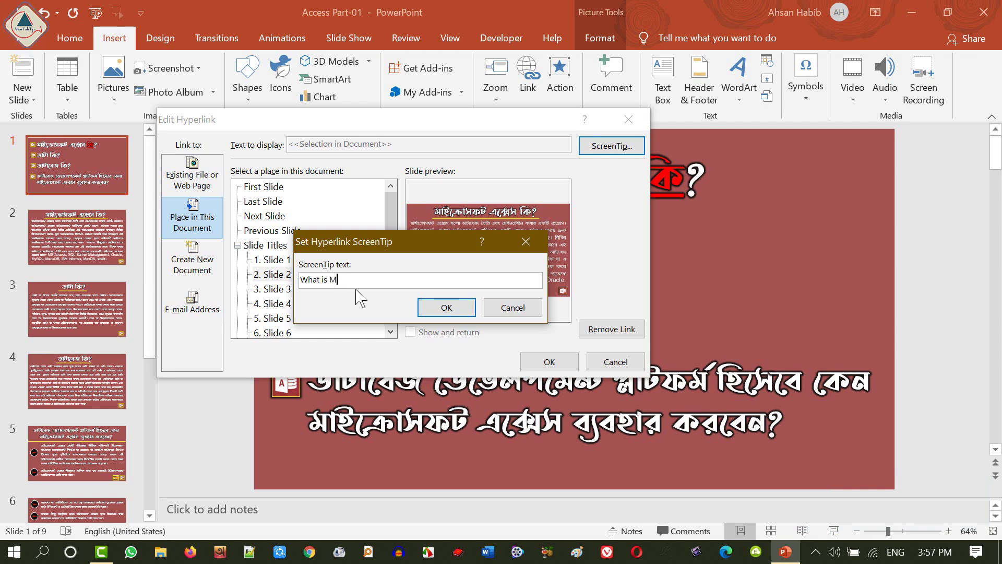
pyautogui.write('ccess')
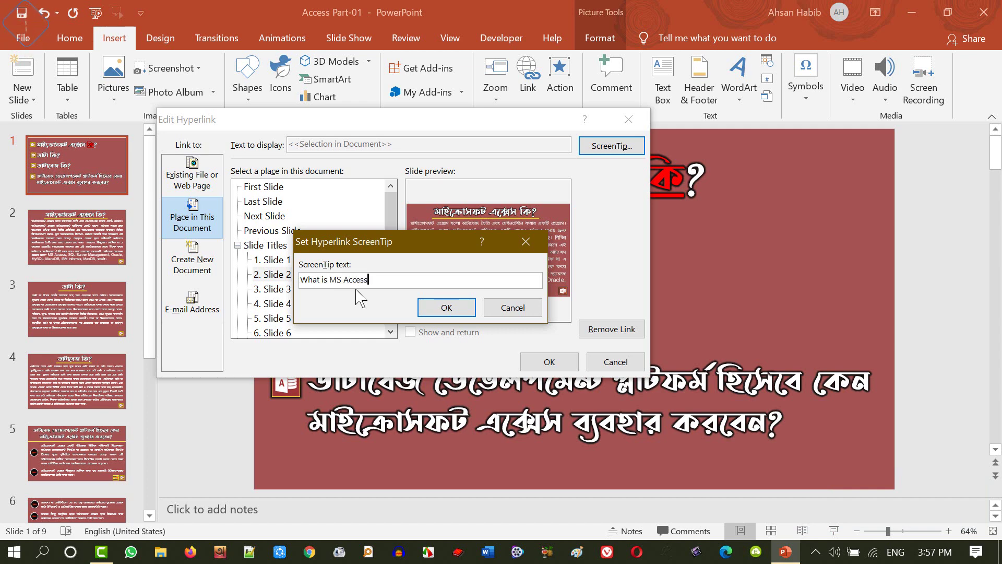
pyautogui.write('?')
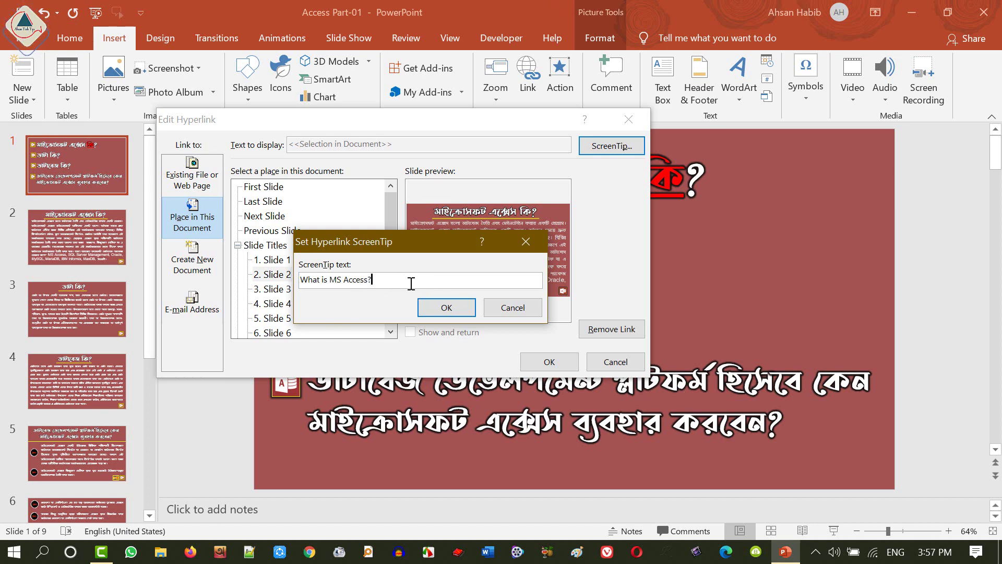
pyautogui.click(448, 308)
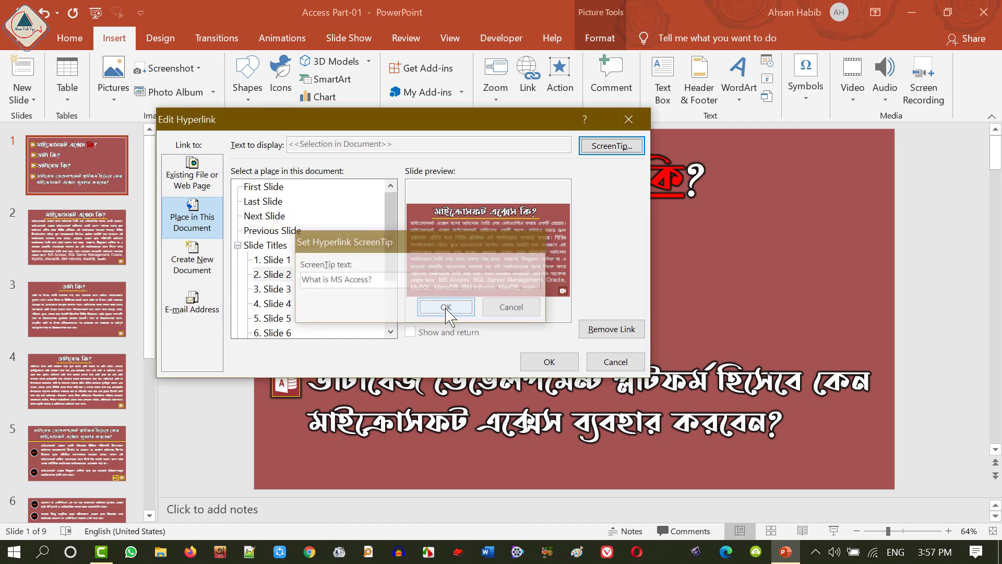
pyautogui.click(542, 361)
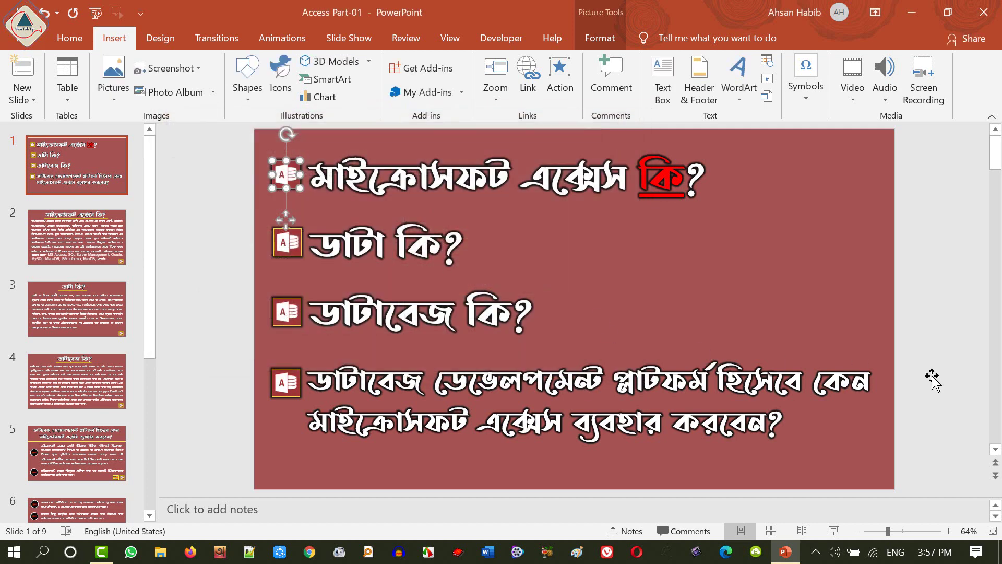
pyautogui.click(833, 531)
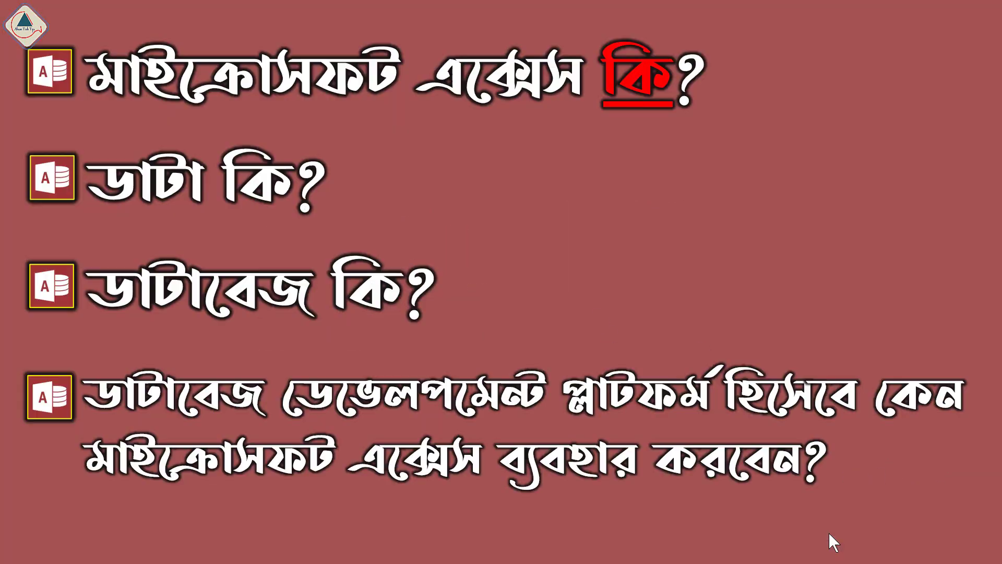
pyautogui.moveTo(51, 72)
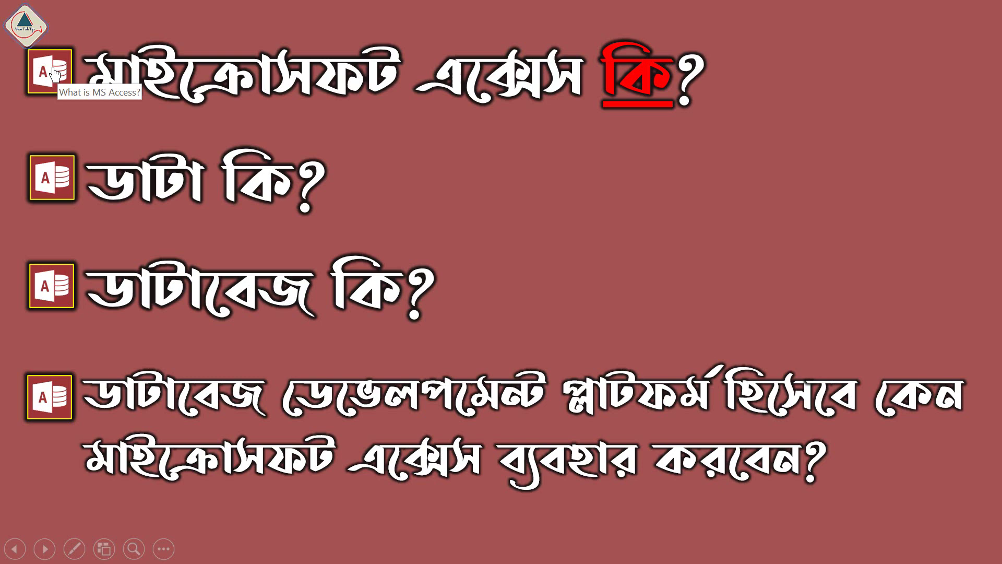
pyautogui.press('Escape')
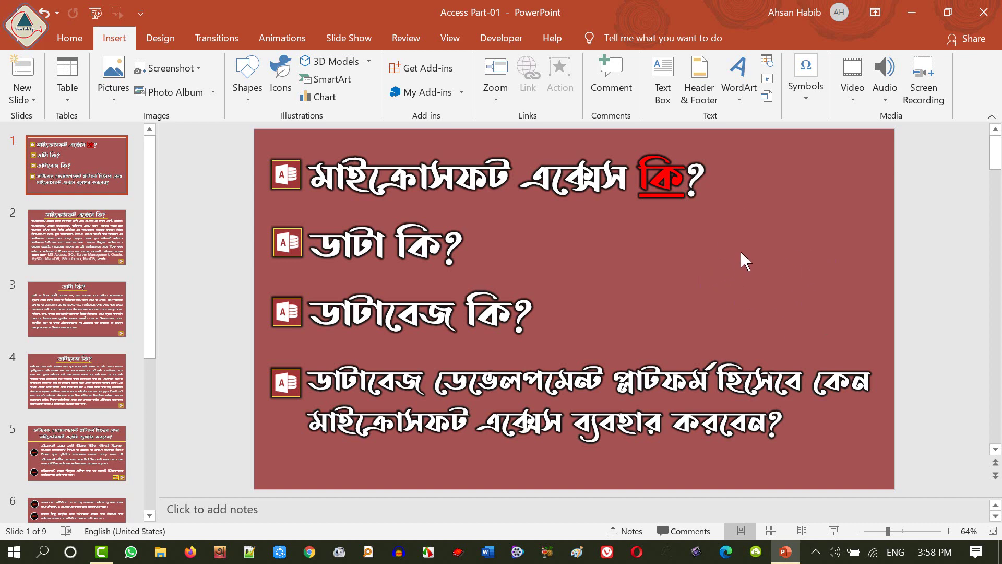
# Step: Draw a small rectangle to the right of the topic list on slide 1
pyautogui.click(248, 94)
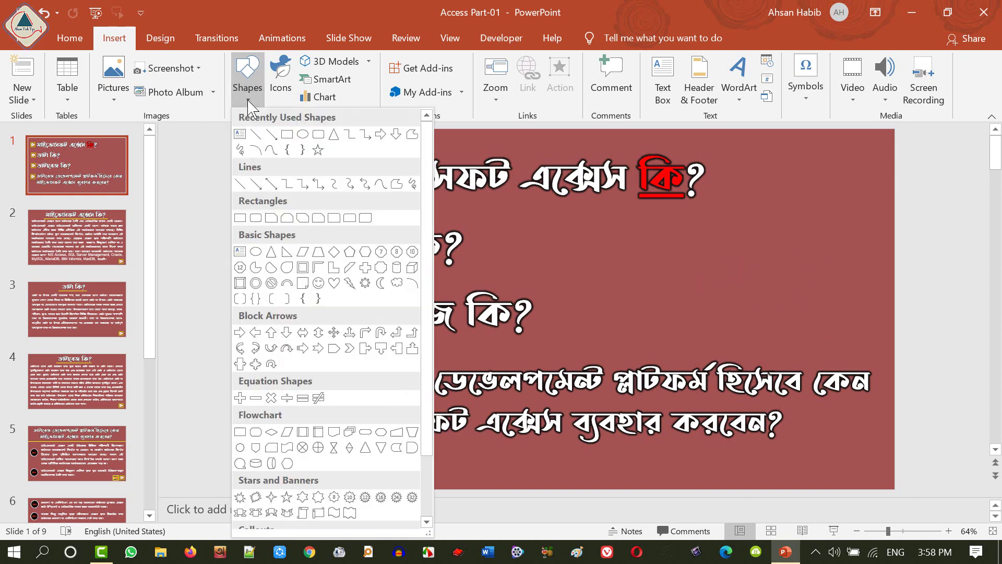
pyautogui.click(287, 134)
pyautogui.moveTo(726, 262); pyautogui.dragTo(808, 289)
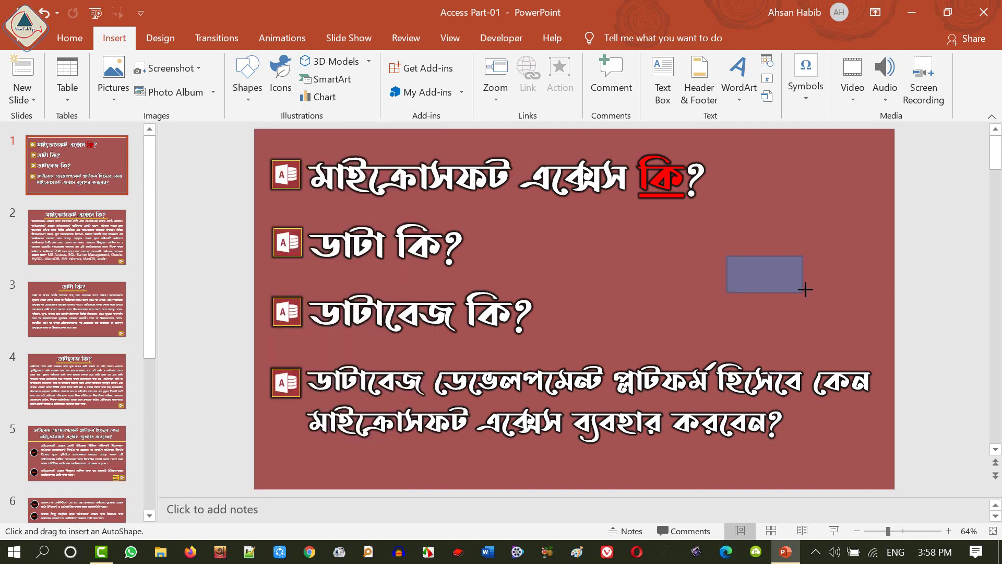
# Step: Label the rectangle 'About Me' and select it
pyautogui.rightClick(746, 271)
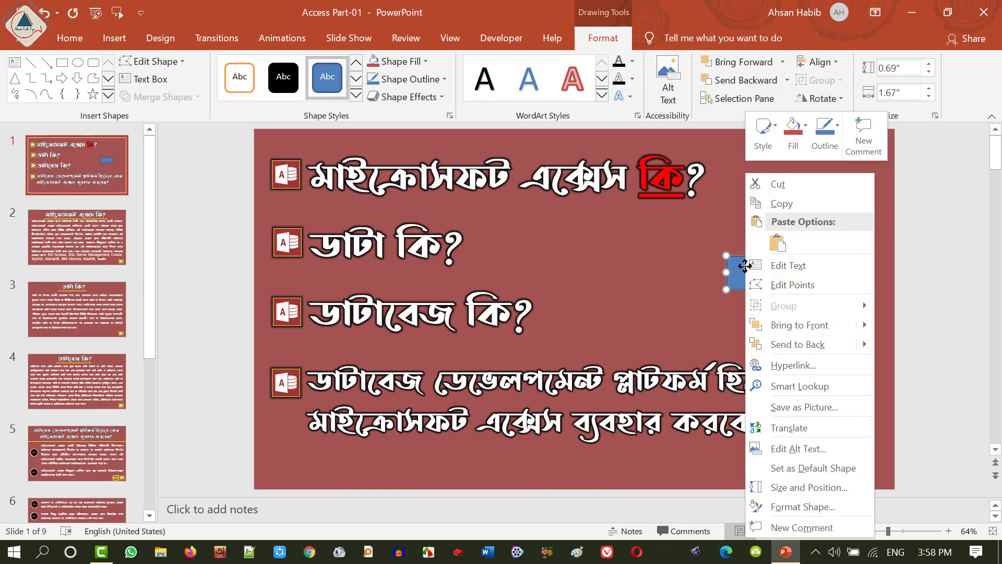
pyautogui.click(813, 266)
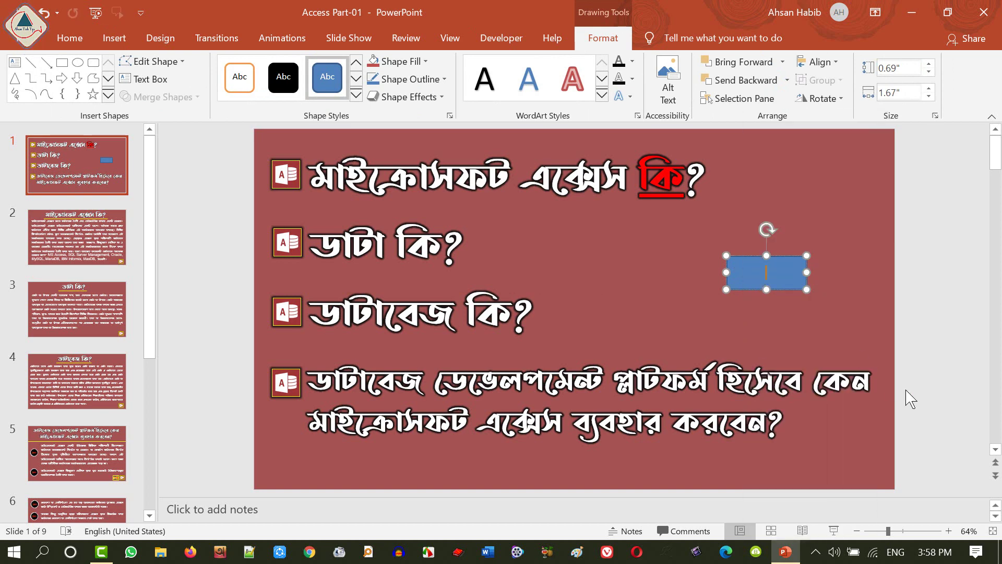
pyautogui.write('About ')
pyautogui.write('Me')
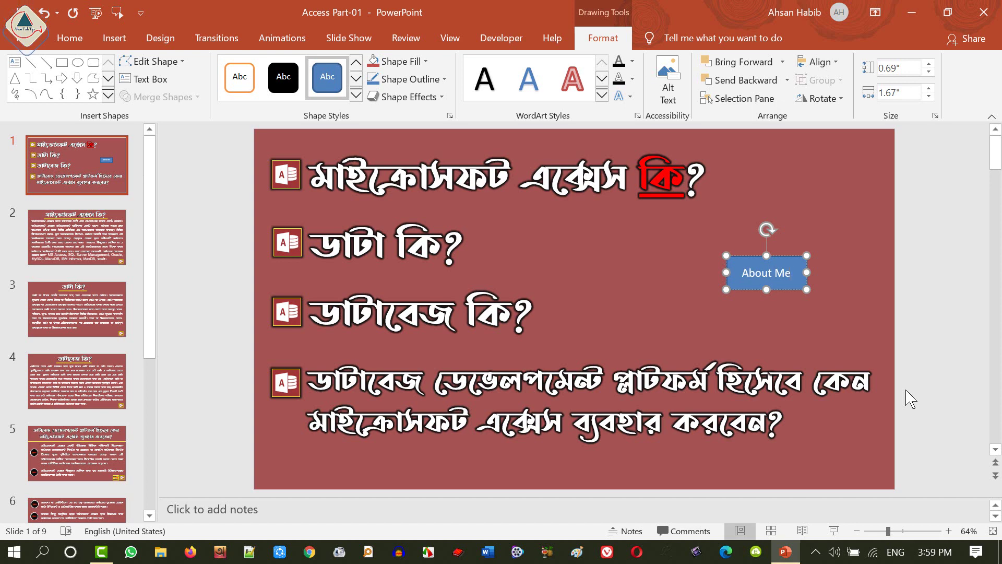
pyautogui.click(911, 399)
pyautogui.click(795, 286)
pyautogui.click(114, 39)
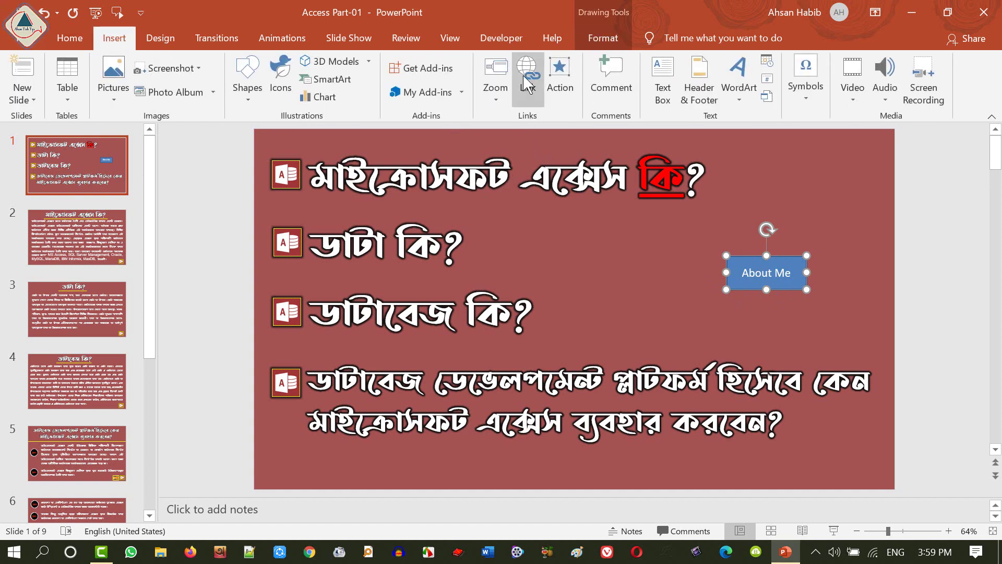
# Step: Hyperlink the About Me rectangle to the existing file About.txt
pyautogui.click(528, 78)
pyautogui.scroll(-1, 344, 261)
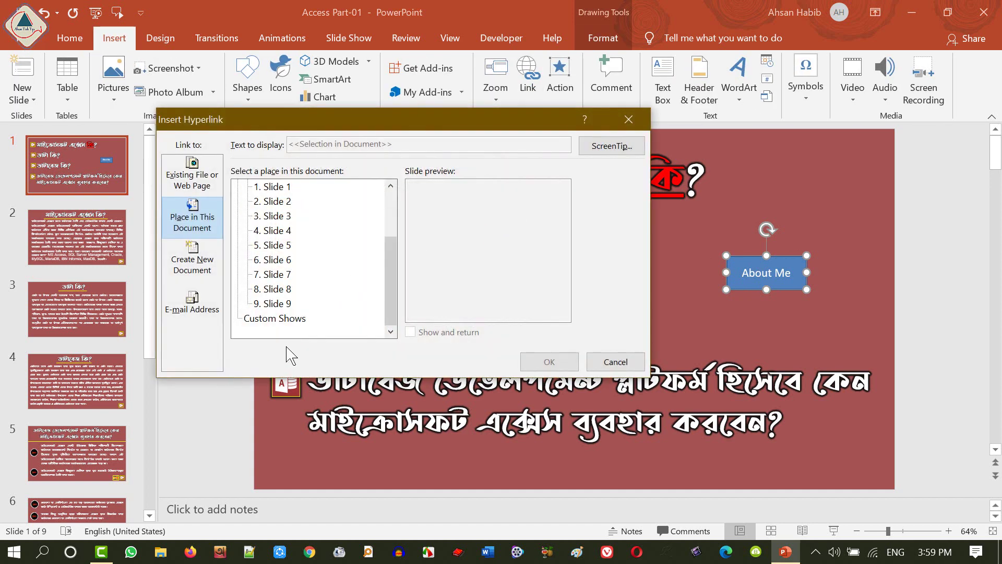
pyautogui.click(199, 180)
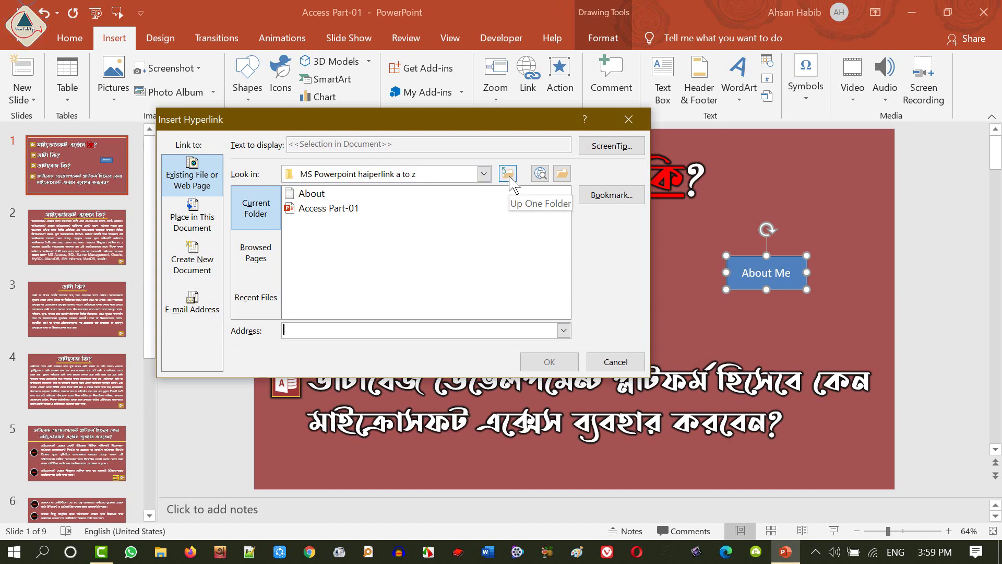
pyautogui.press('Down')
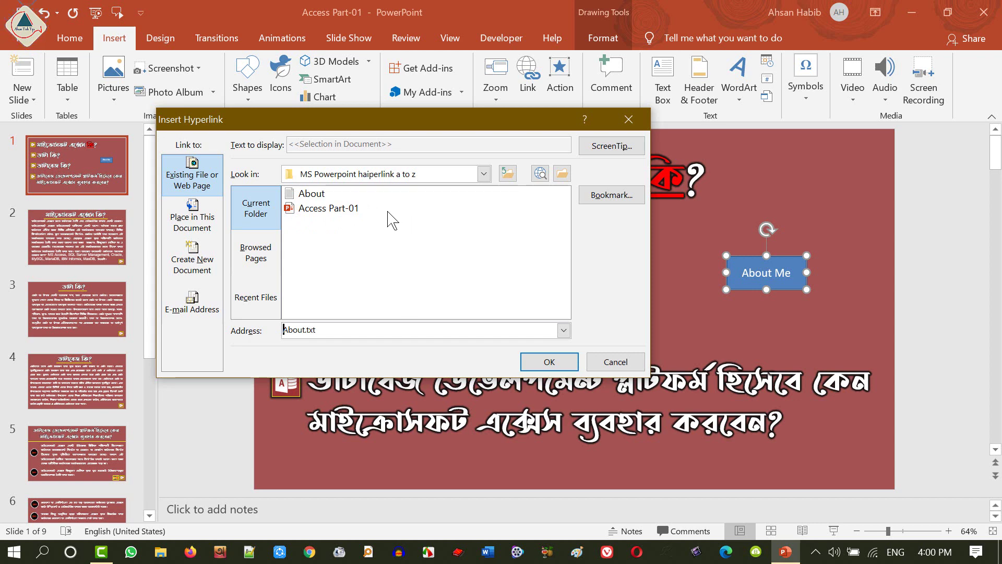
pyautogui.click(267, 265)
pyautogui.click(313, 196)
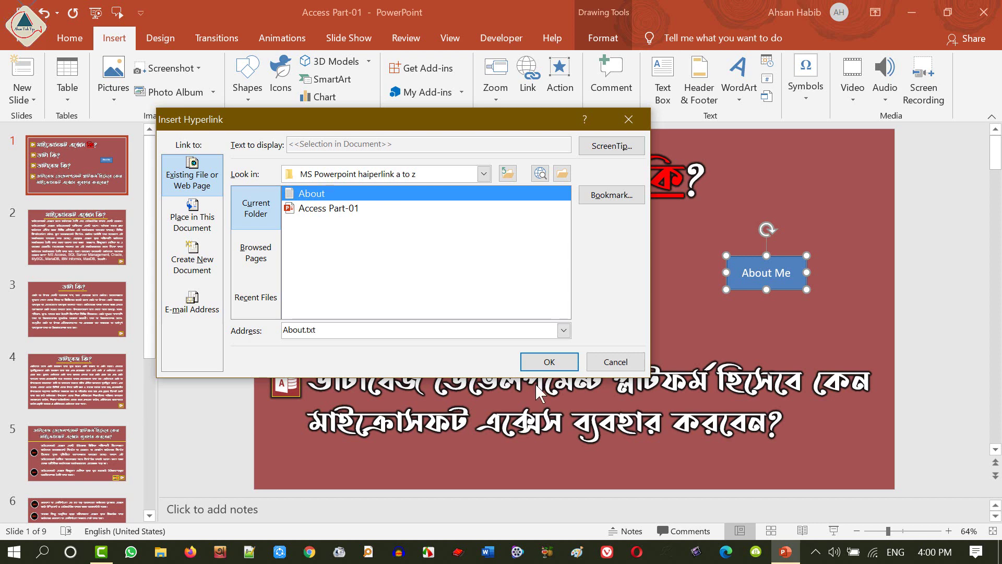
pyautogui.click(548, 360)
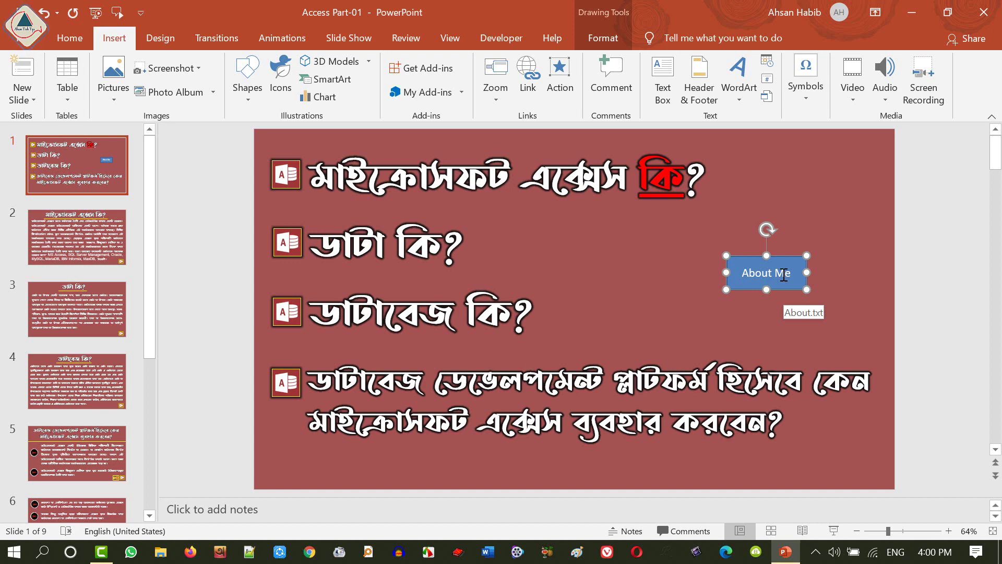
pyautogui.click(863, 230)
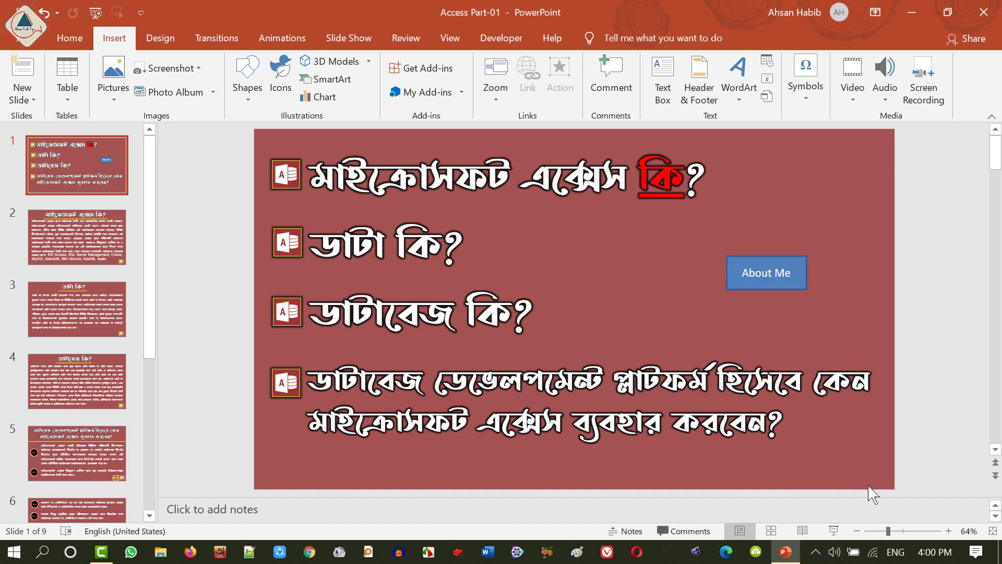
# Step: Run the slide show and click About Me to open About.txt
pyautogui.click(834, 531)
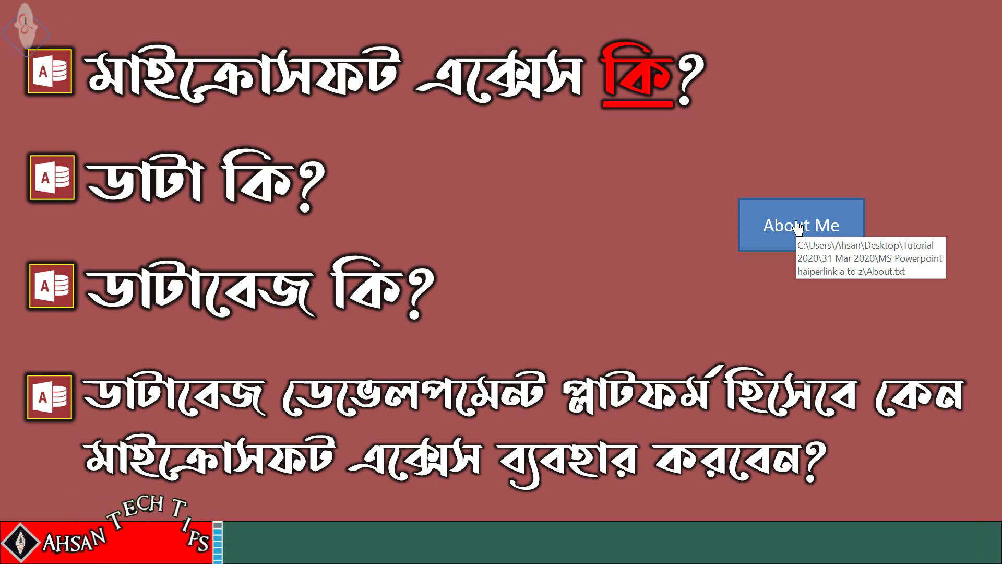
pyautogui.click(797, 228)
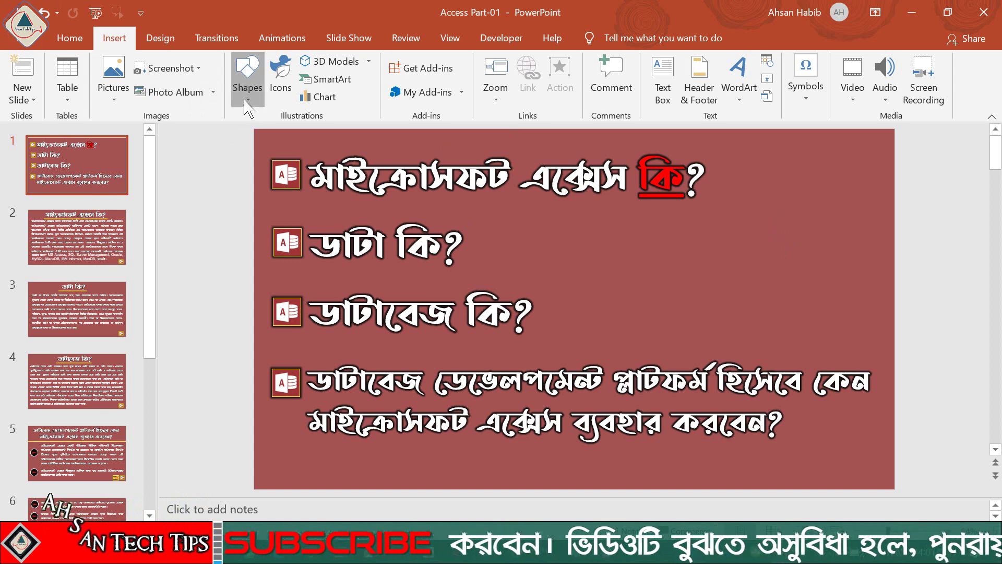
# Step: Draw a rectangle to the right of the second topic line
pyautogui.click(247, 78)
pyautogui.click(286, 134)
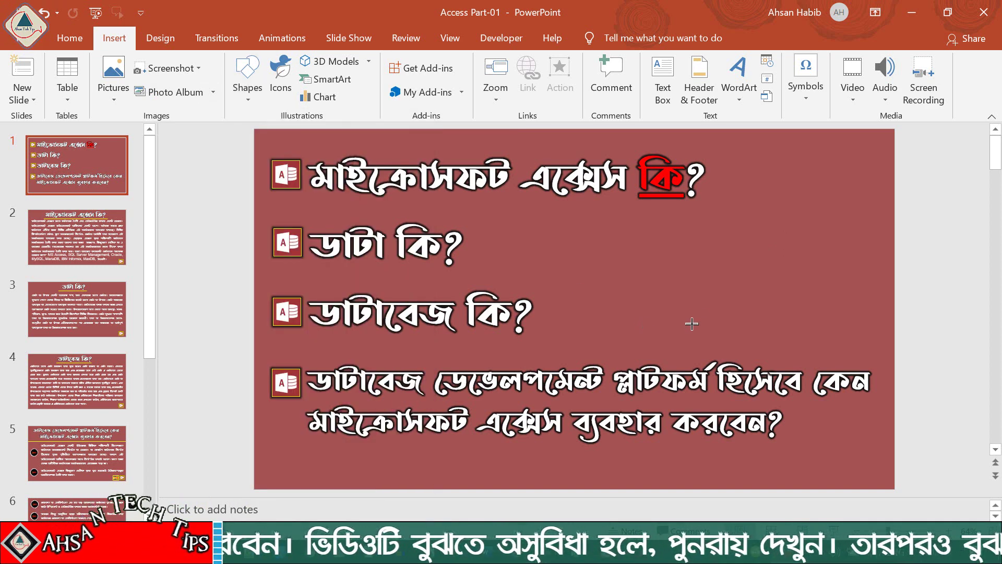
pyautogui.moveTo(690, 245); pyautogui.dragTo(791, 280)
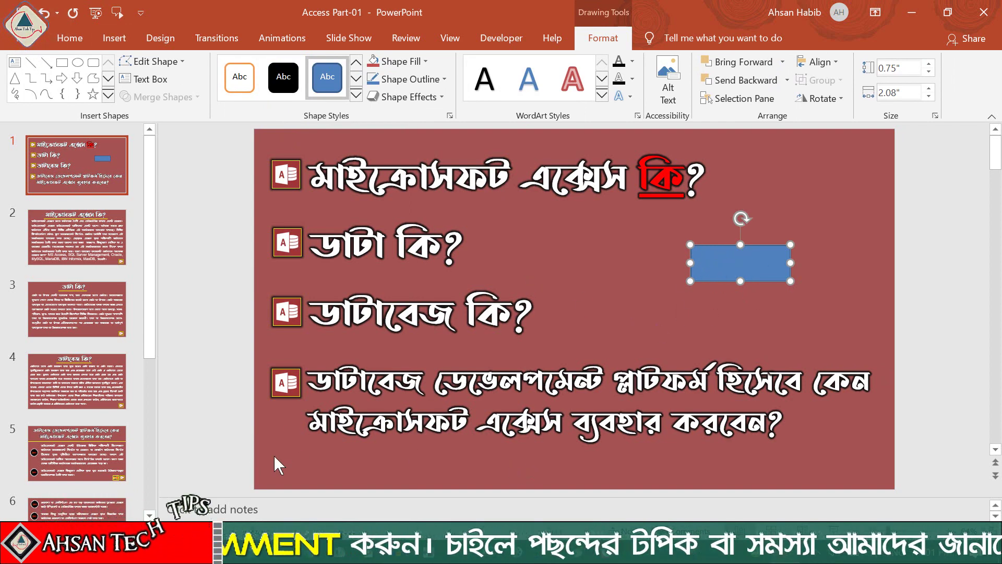
# Step: Launch Windows Calculator from the Start search, then close it
pyautogui.click(172, 553)
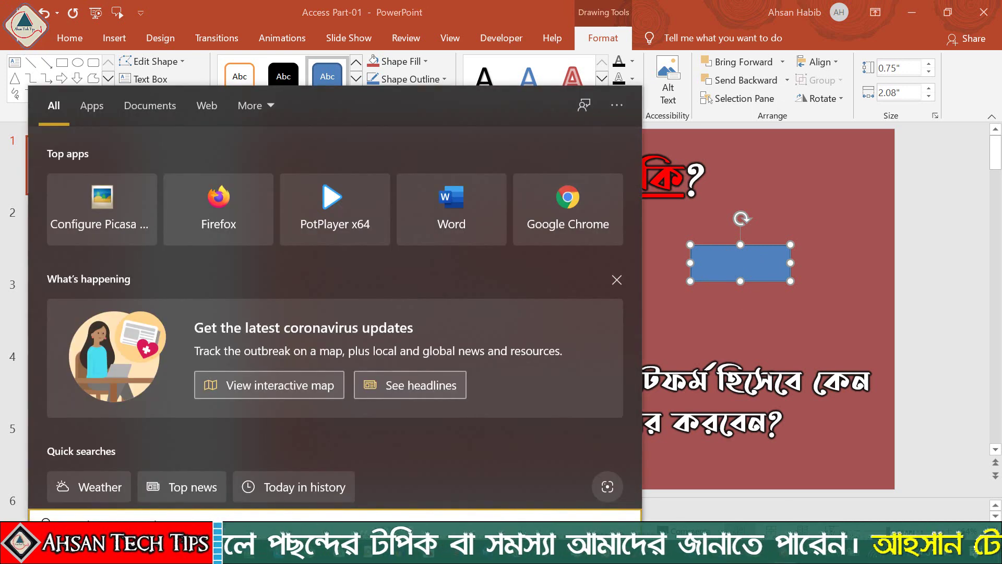
pyautogui.write('al')
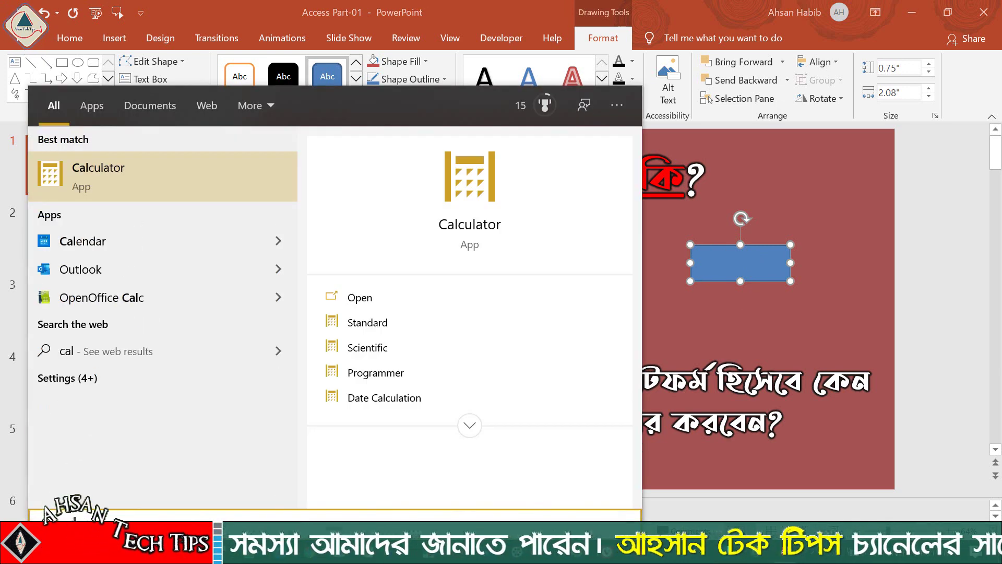
pyautogui.press('Return')
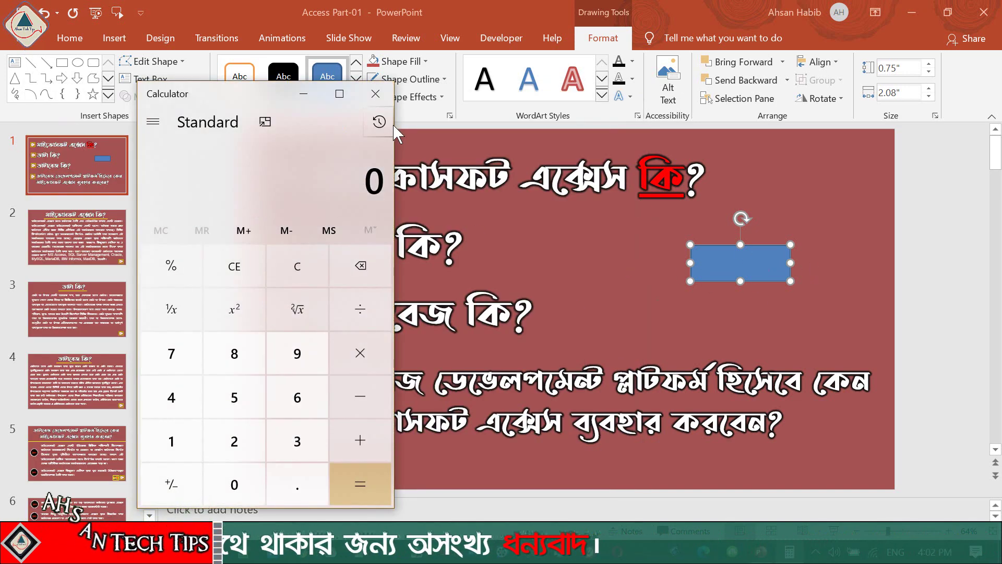
pyautogui.click(375, 93)
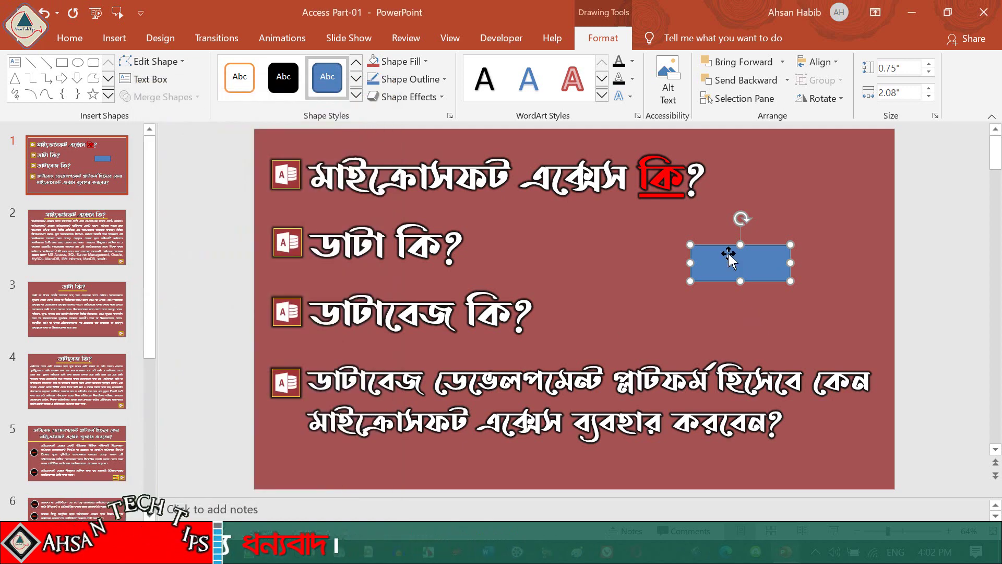
# Step: Label the rectangle 'Calculator' and keep it selected
pyautogui.rightClick(729, 264)
pyautogui.click(772, 266)
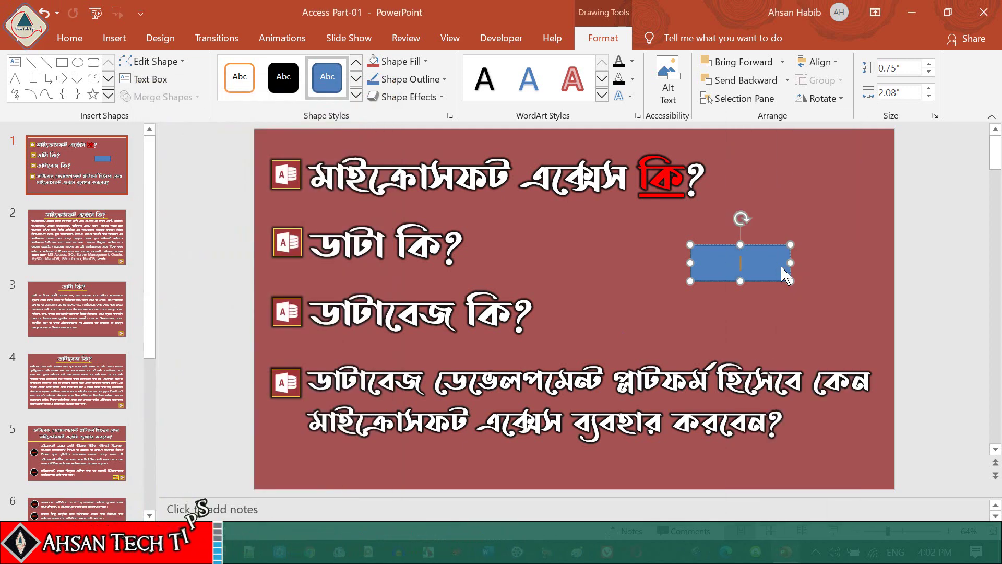
pyautogui.write('Calcul')
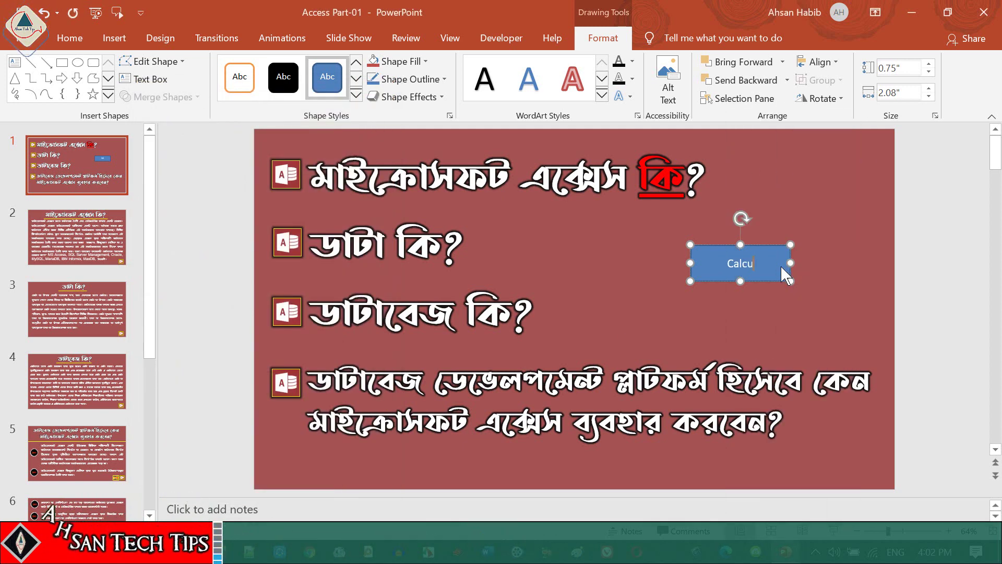
pyautogui.write('ator')
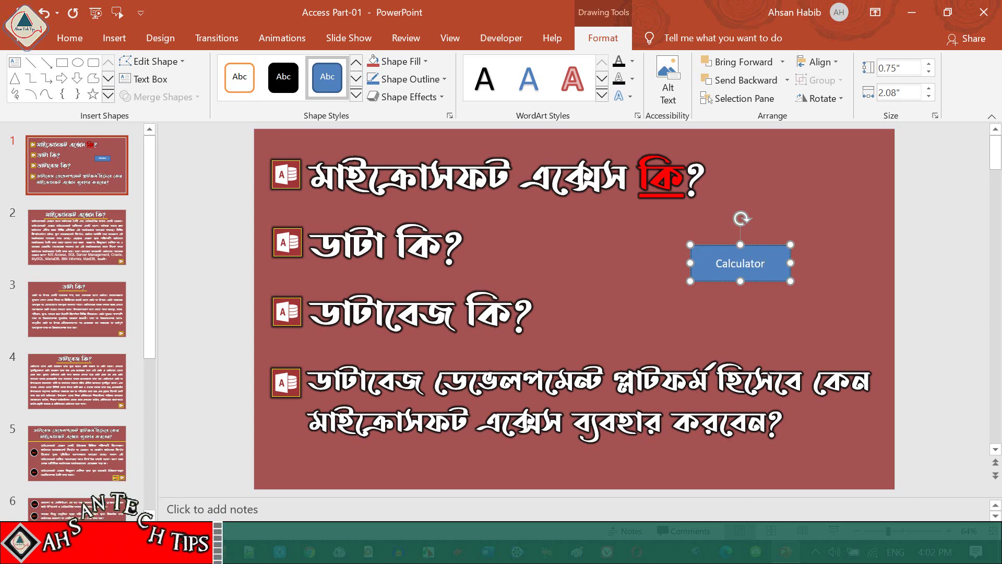
pyautogui.click(838, 324)
pyautogui.click(773, 250)
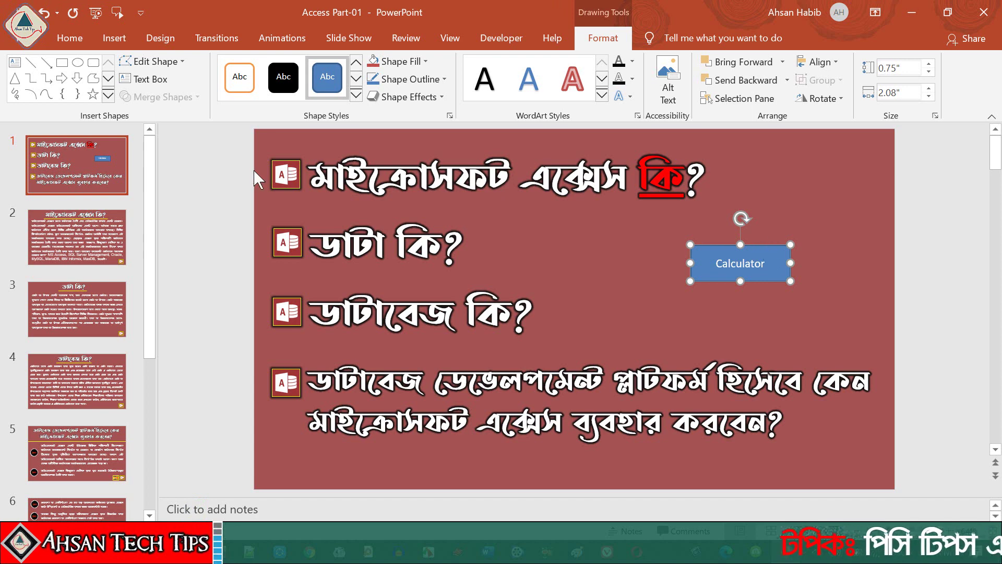
pyautogui.click(114, 38)
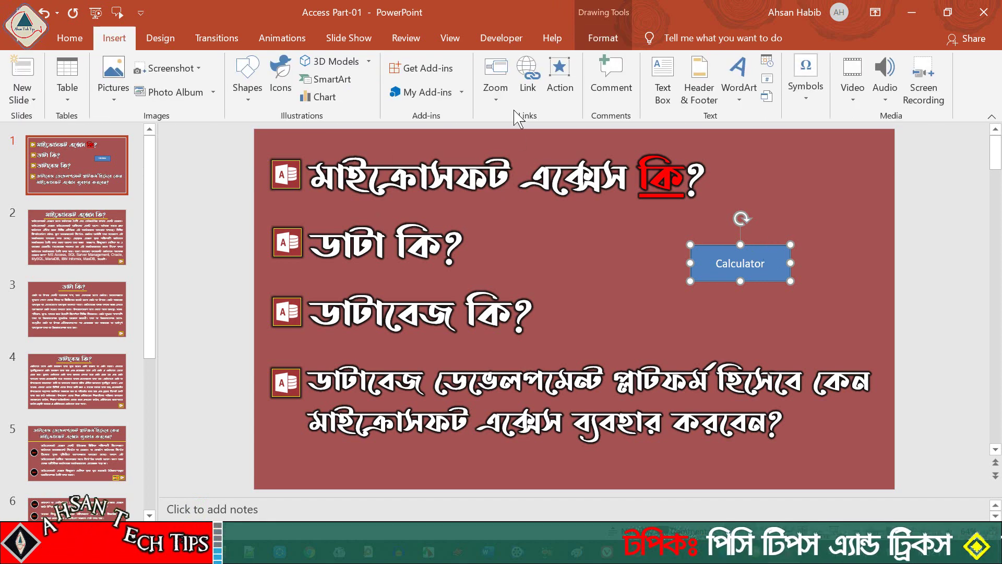
# Step: Browse for a link file on the C: drive and copy the C:\Windows\System32 path
pyautogui.click(527, 75)
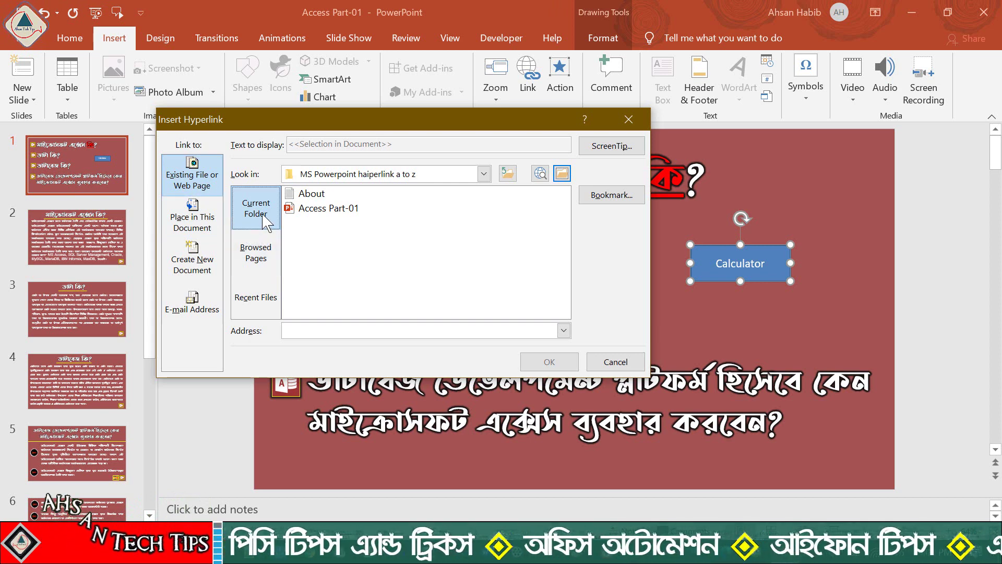
pyautogui.click(563, 175)
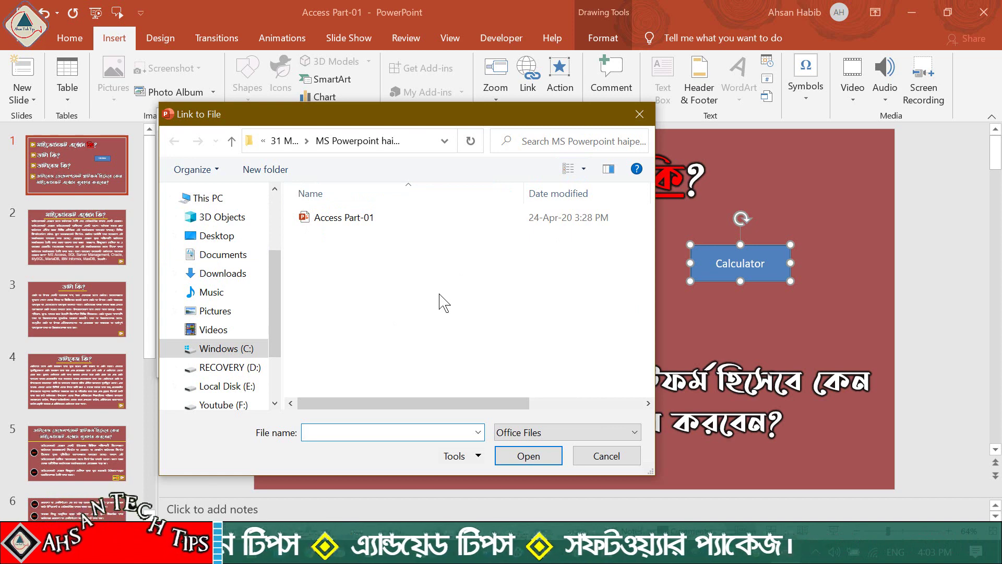
pyautogui.moveTo(227, 348)
pyautogui.click(240, 356)
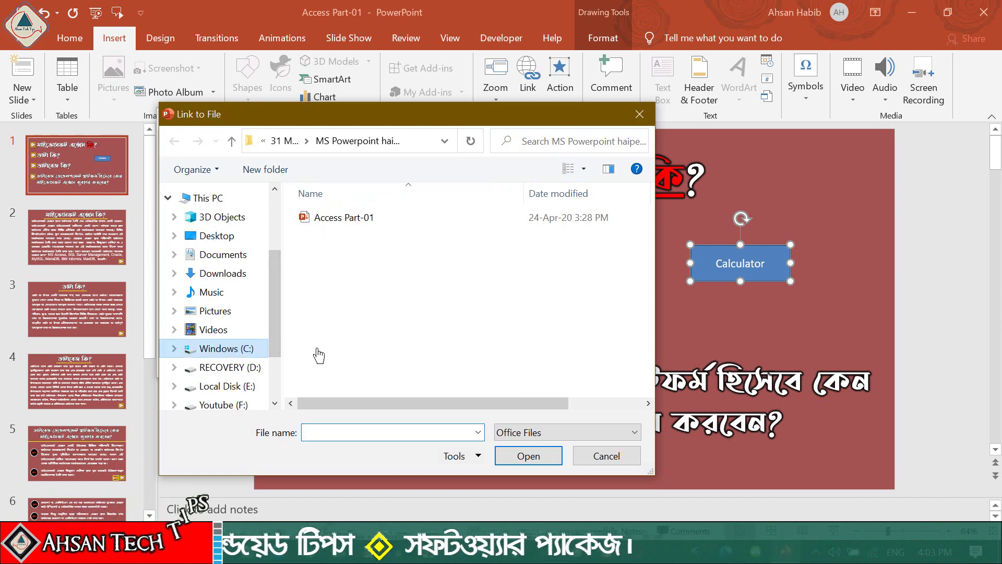
pyautogui.scroll(-2, 462, 308)
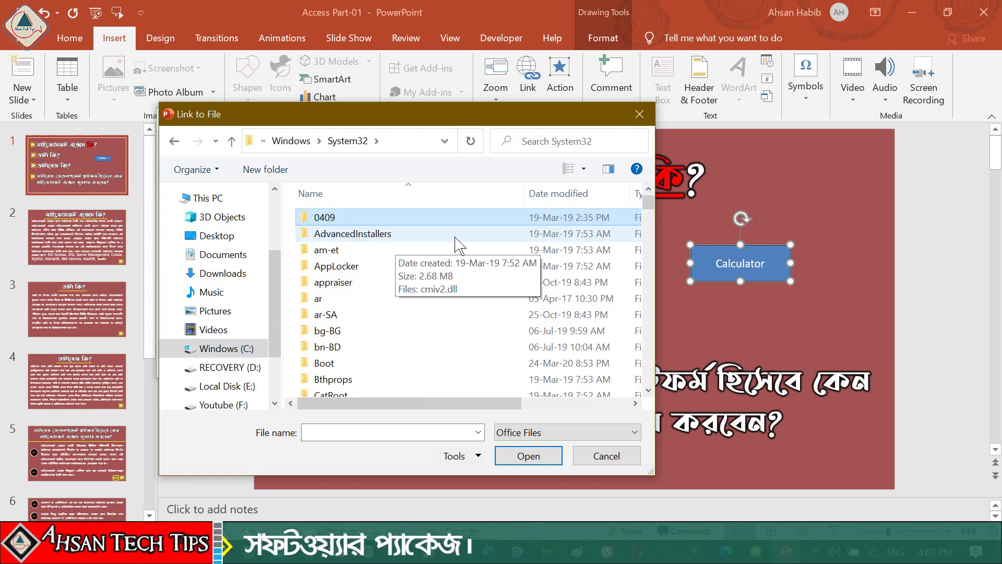
pyautogui.click(418, 147)
pyautogui.rightClick(333, 141)
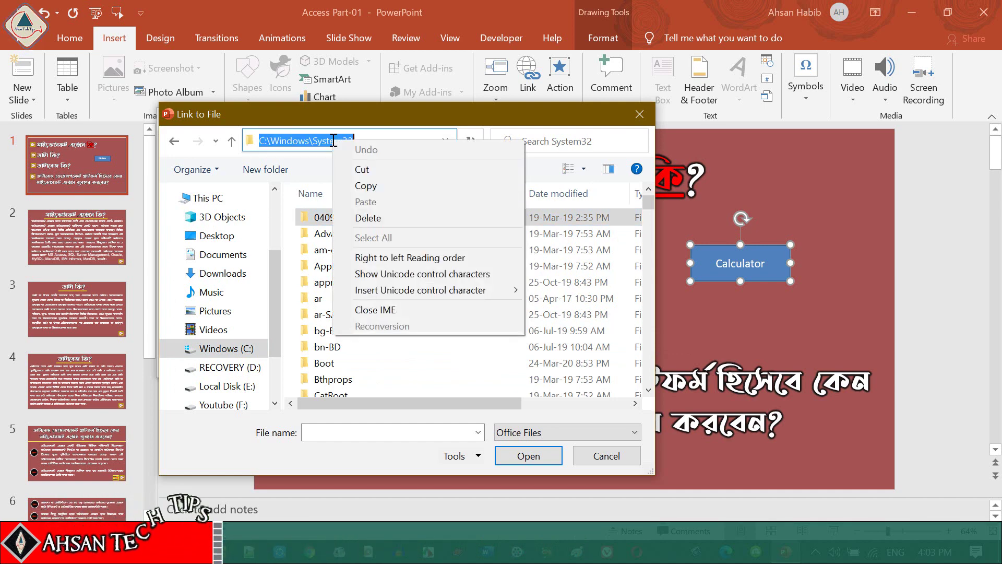
pyautogui.click(385, 187)
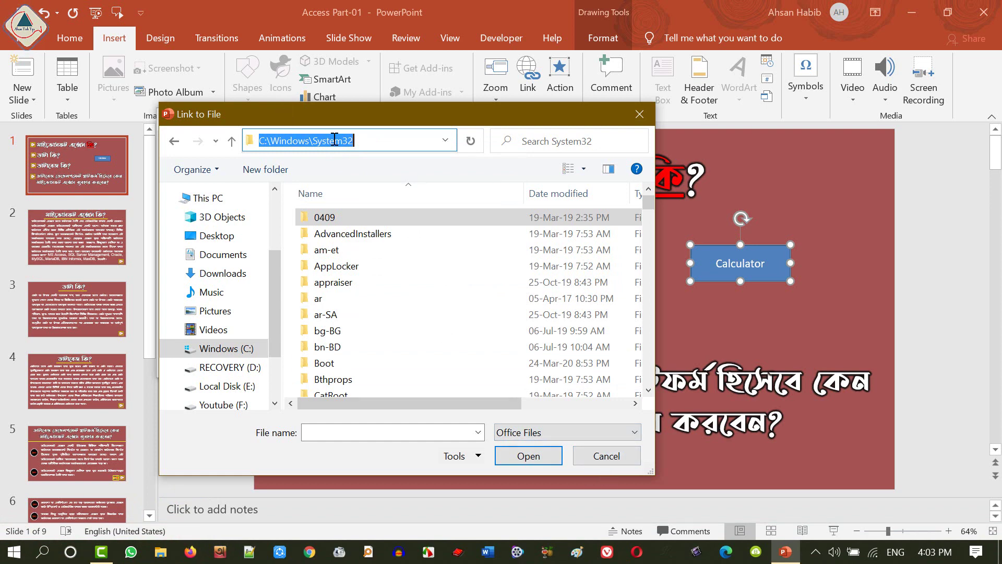
# Step: Enter C:\Windows\System32\calc.exe as the link address, then open File Explorer
pyautogui.click(605, 456)
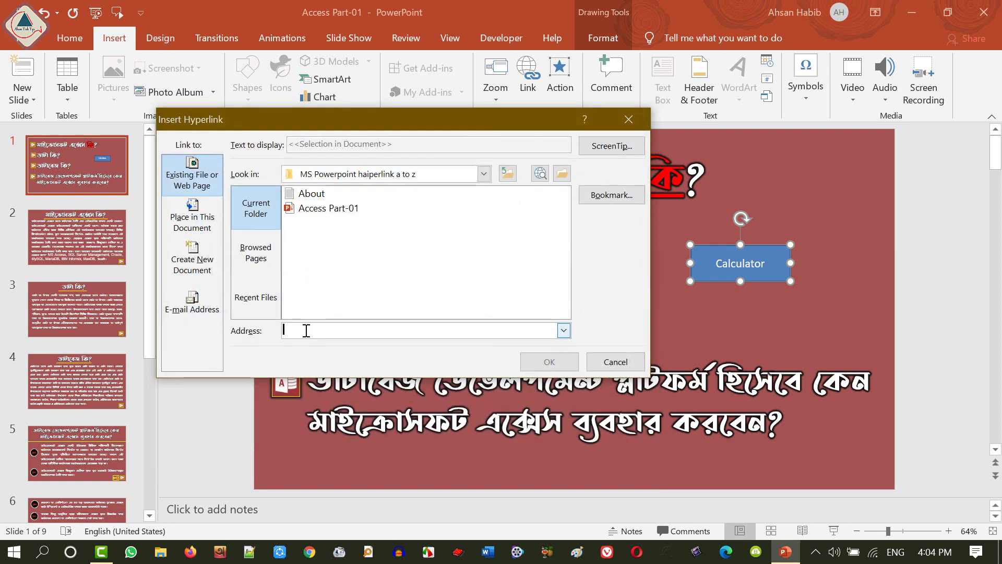
pyautogui.click(307, 330)
pyautogui.hotkey('ctrl', 'v')
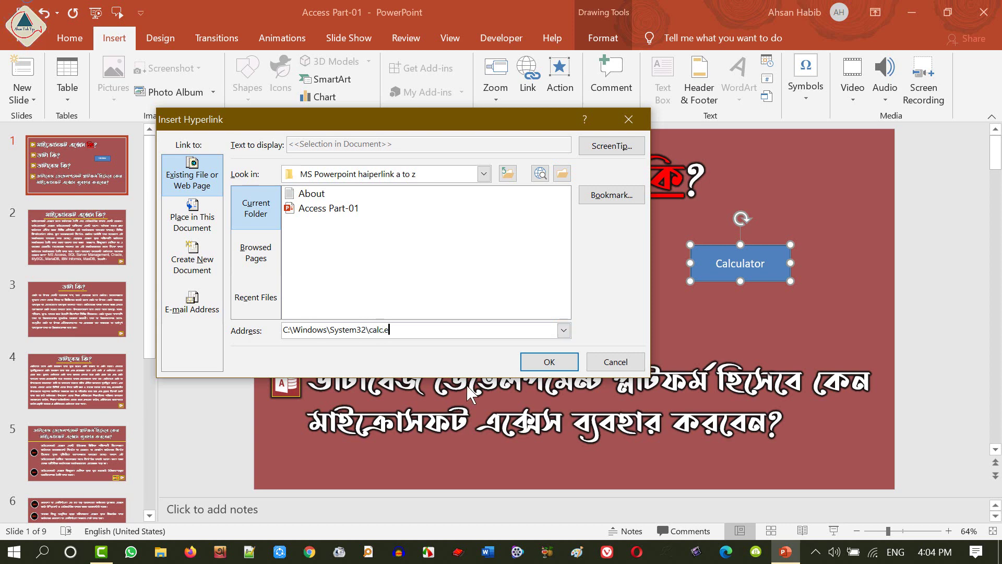
pyautogui.write('xe')
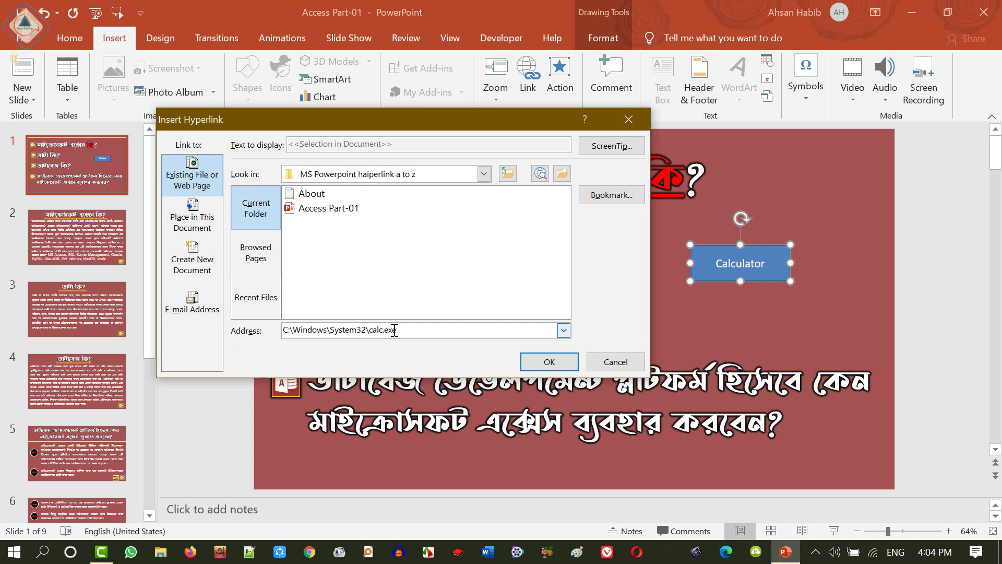
pyautogui.click(919, 11)
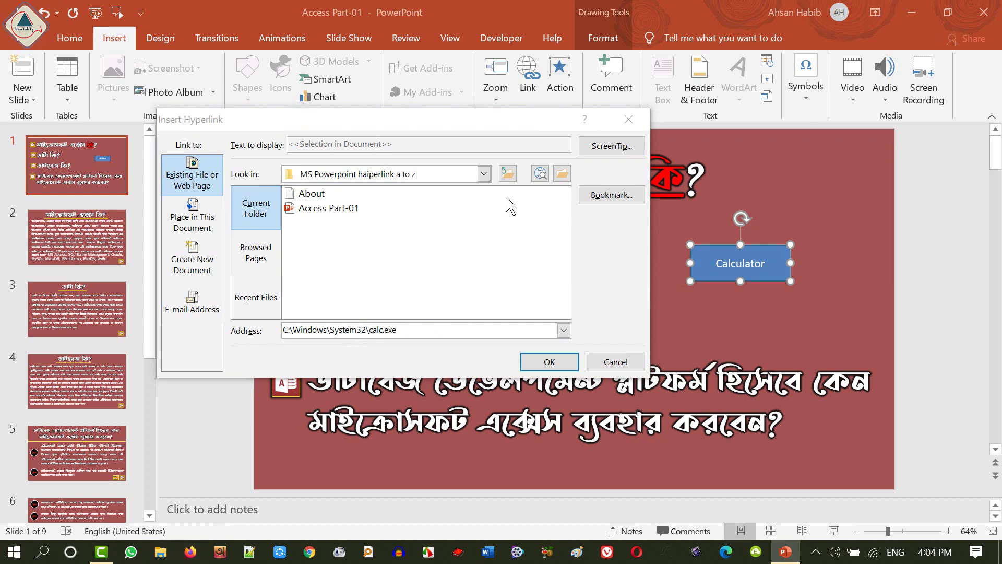
pyautogui.press('super+e')
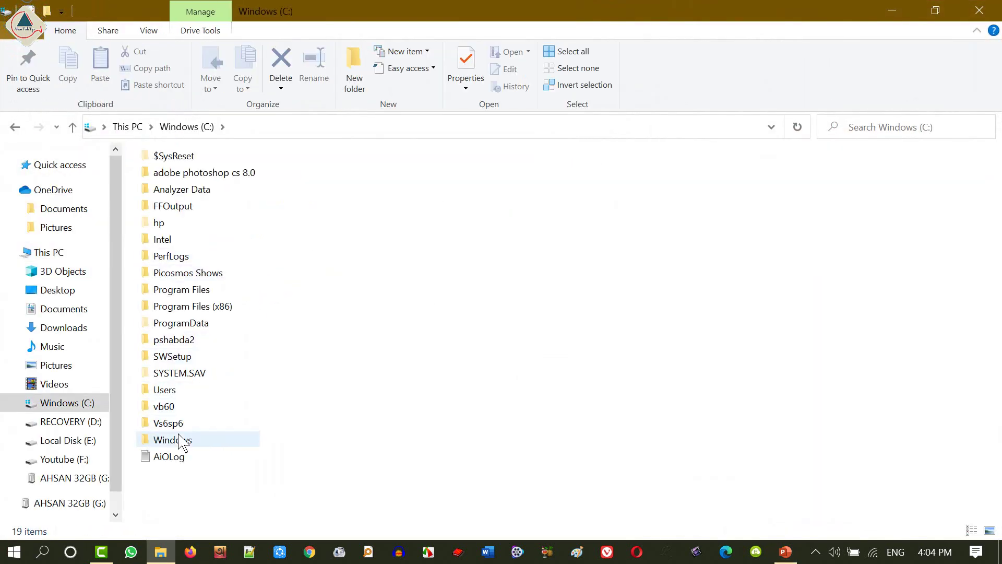
# Step: Browse to C:\Windows\System32, find calc, test-launch Calculator, then close it
pyautogui.doubleClick(180, 441)
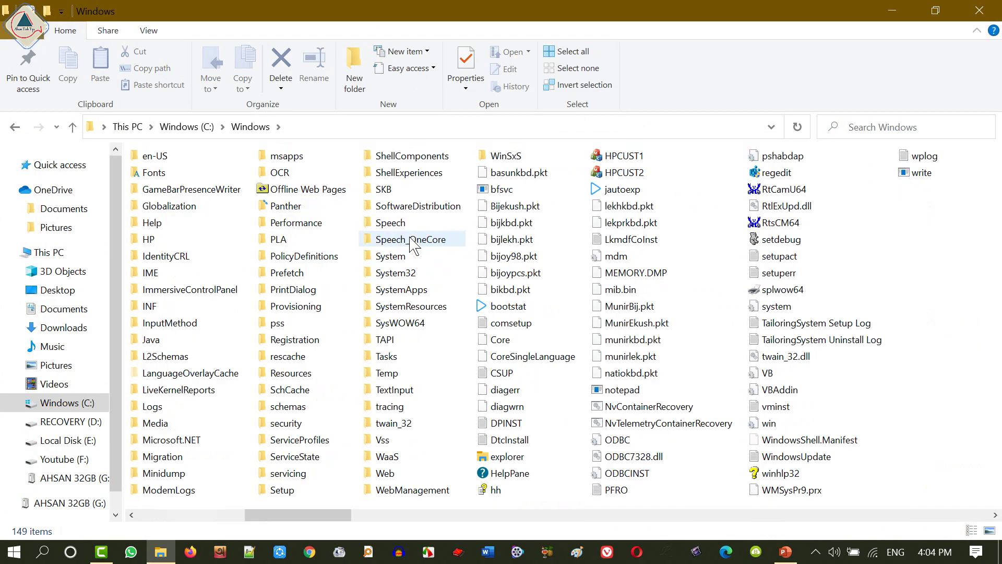
pyautogui.hscroll(-2, 410, 245)
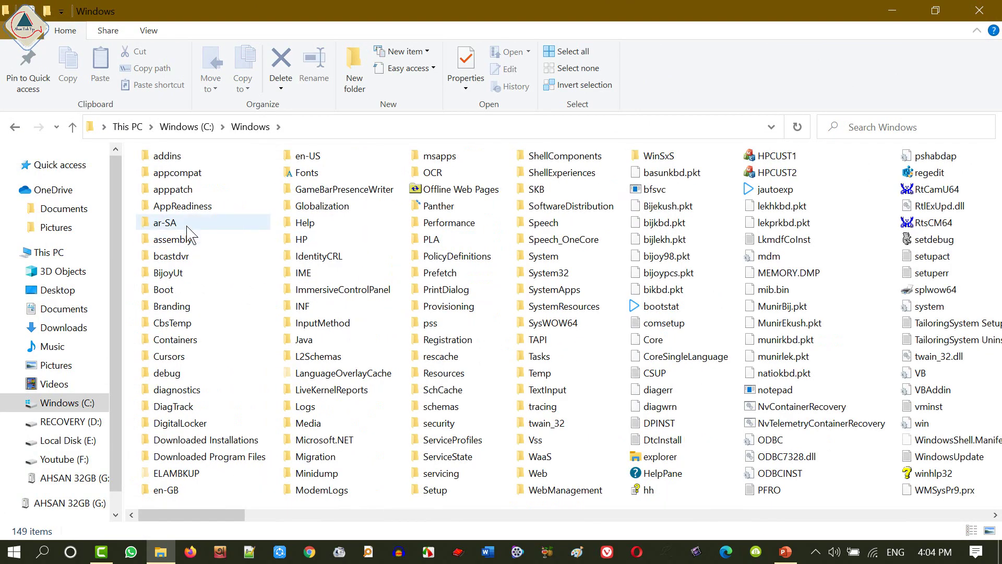
pyautogui.doubleClick(546, 280)
pyautogui.hscroll(5, 632, 354)
pyautogui.hscroll(3, 634, 360)
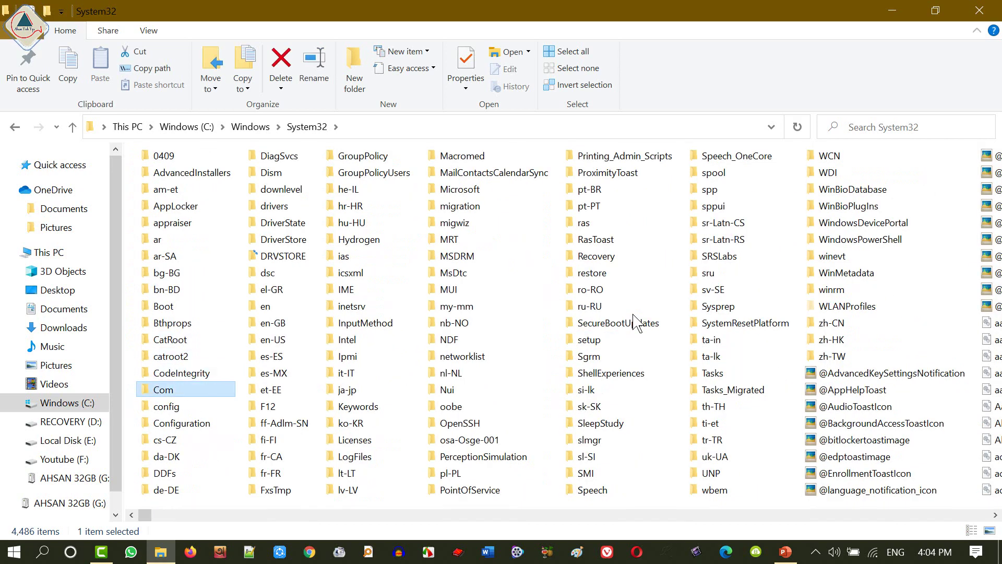
pyautogui.write('call')
pyautogui.click(590, 491)
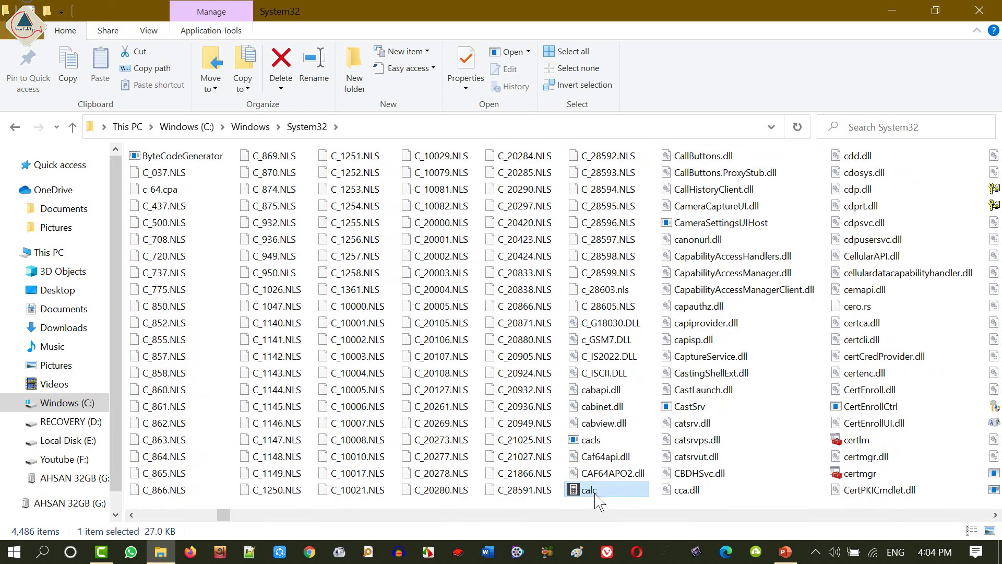
pyautogui.moveTo(589, 490)
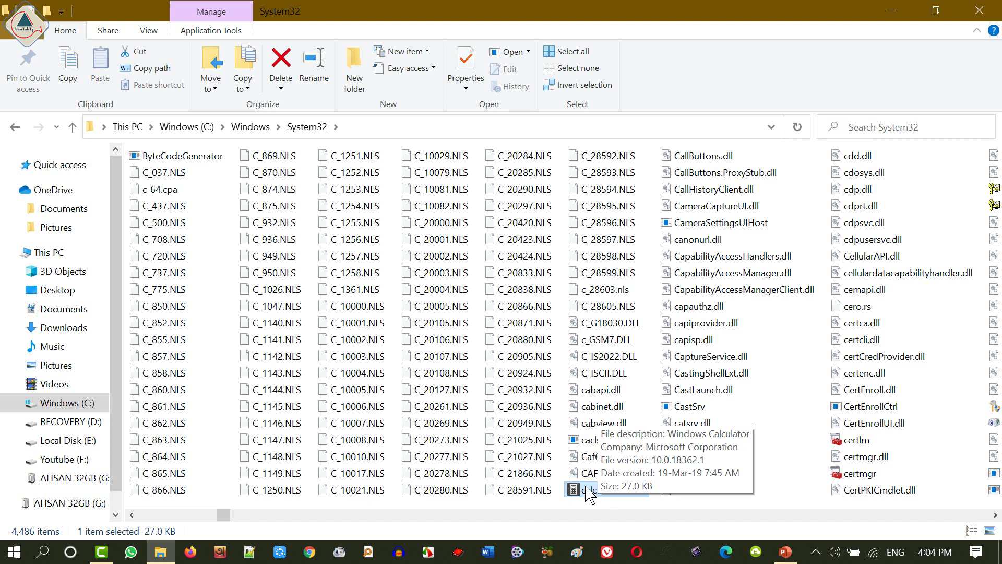
pyautogui.doubleClick(590, 491)
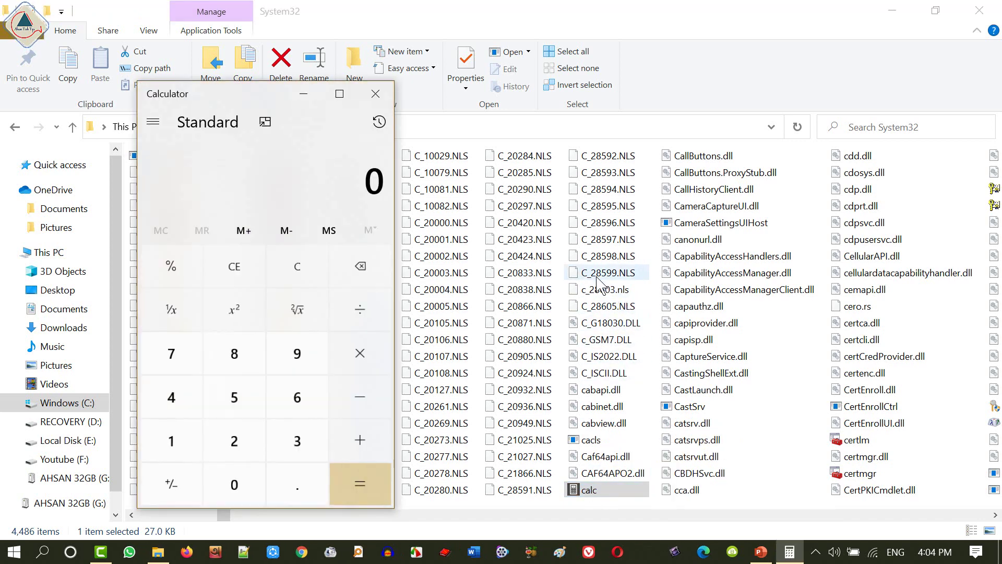
pyautogui.click(376, 93)
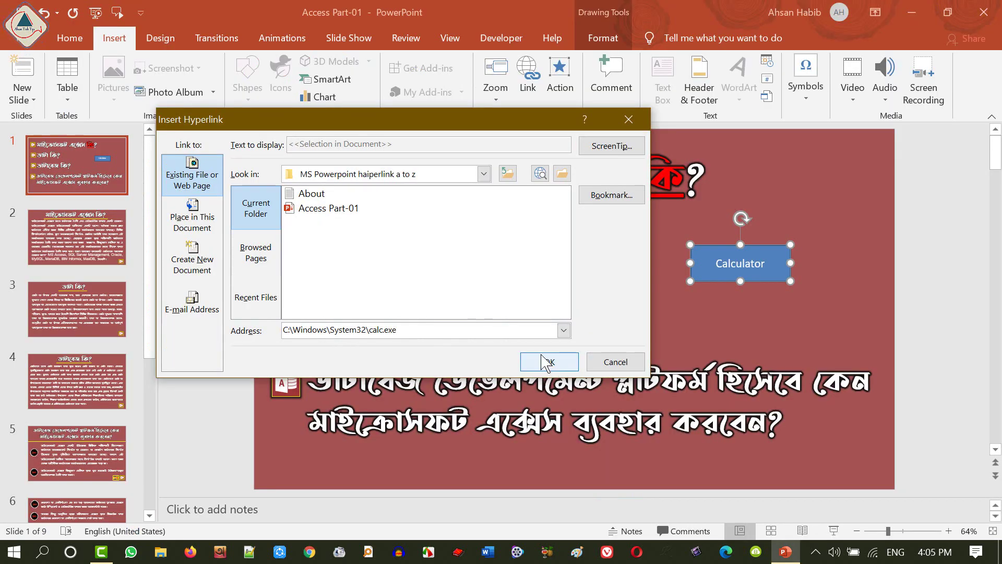
# Step: Confirm the Calculator button's link to C:\Windows\System32\calc.exe and start the slide show
pyautogui.click(548, 362)
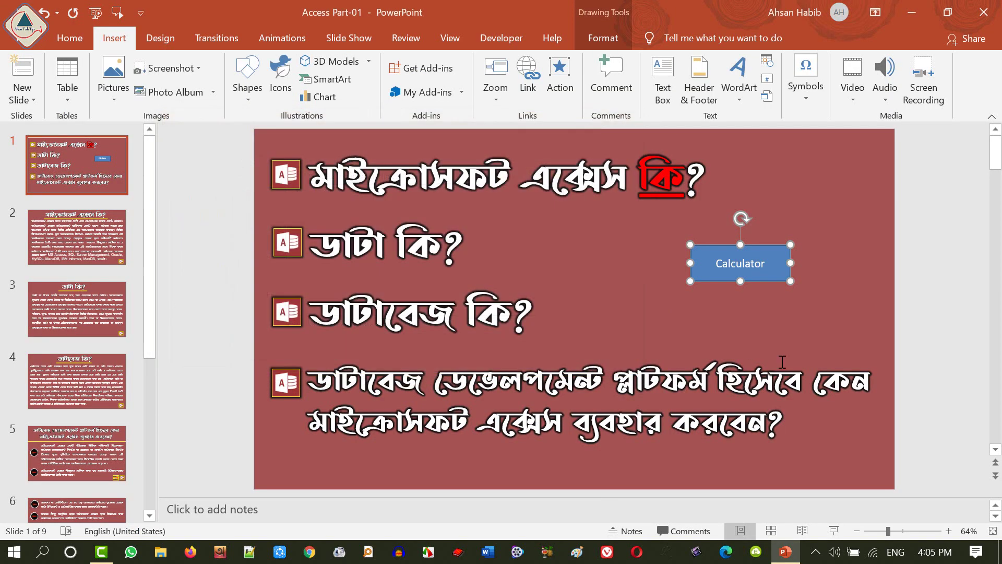
pyautogui.click(833, 531)
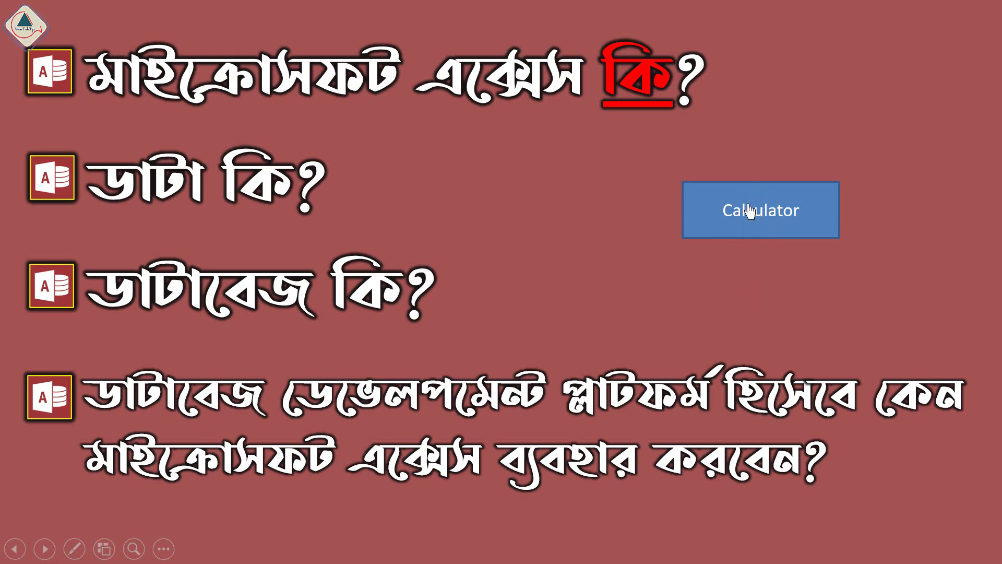
# Step: In the show, launch Calculator from its button, enter 784,225,698, close it and end the show
pyautogui.click(749, 215)
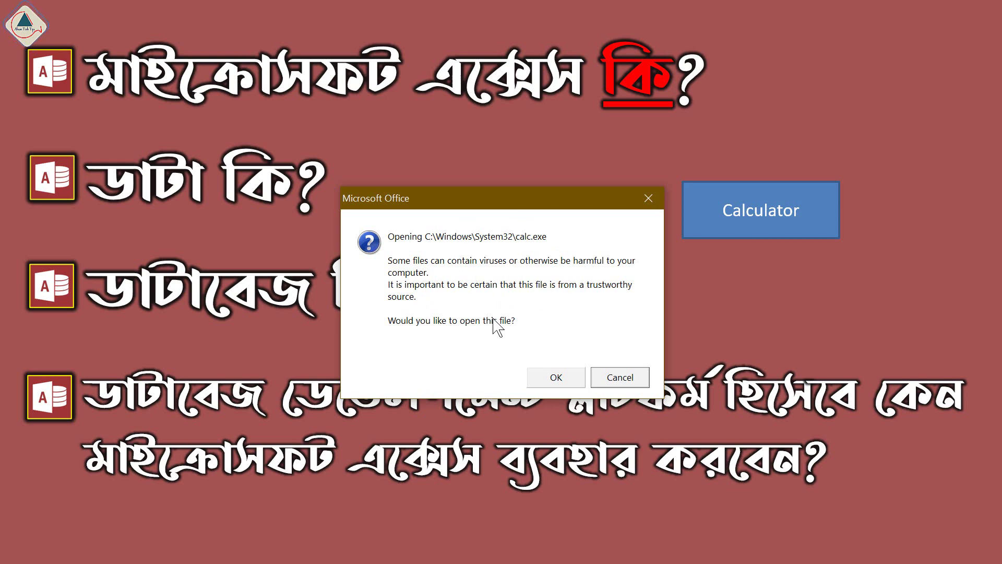
pyautogui.click(555, 378)
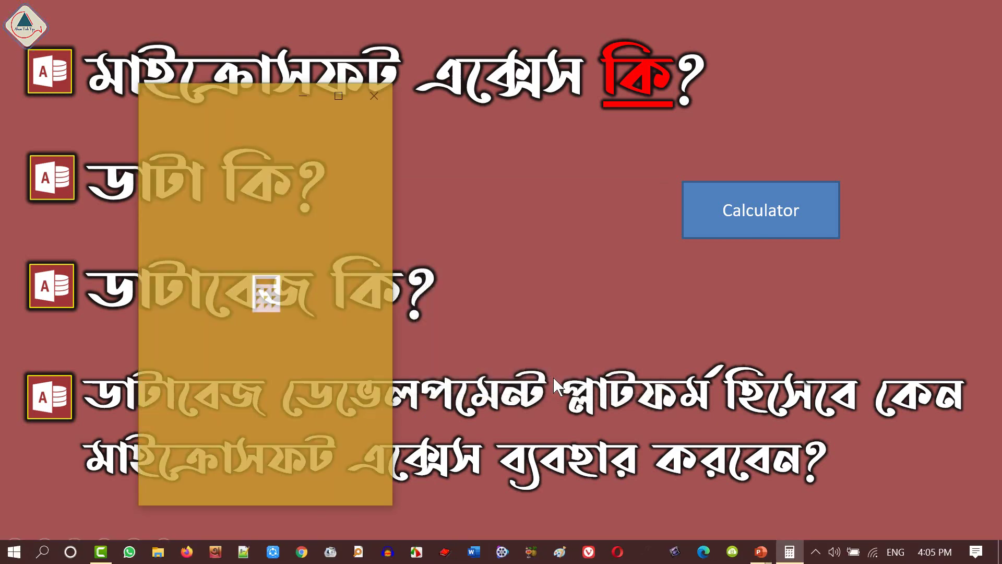
pyautogui.moveTo(237, 98); pyautogui.dragTo(364, 84)
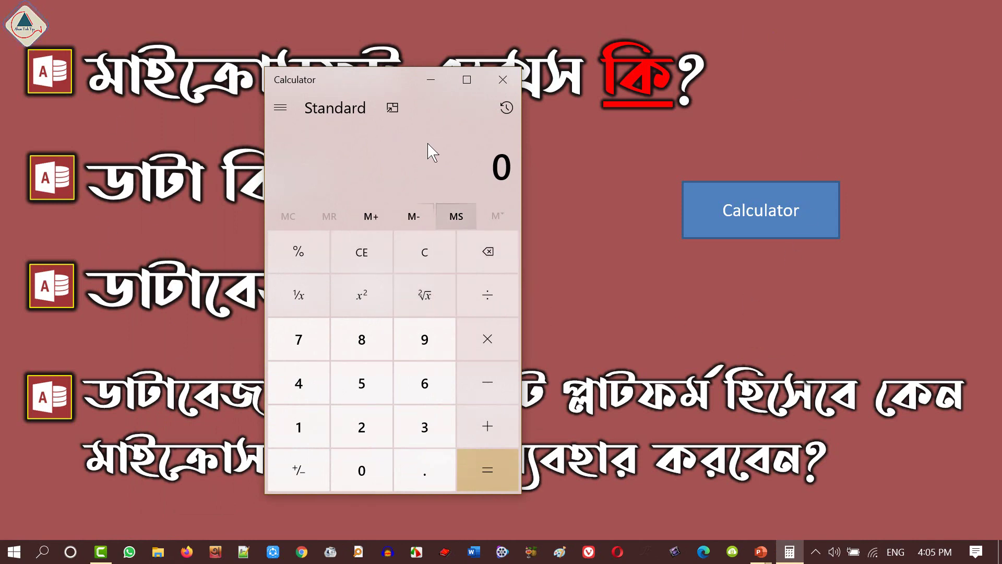
pyautogui.write('7')
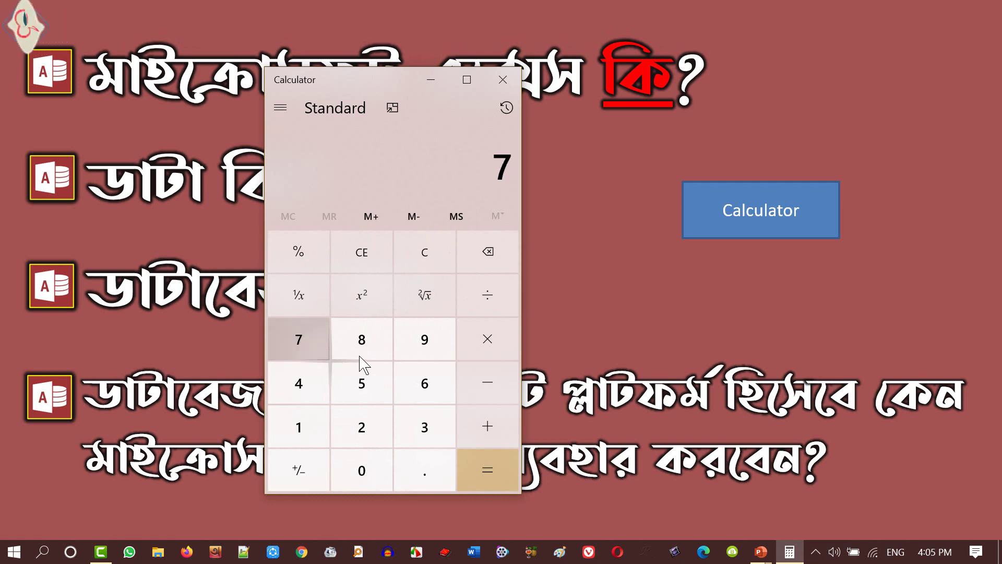
pyautogui.write('84,225,698')
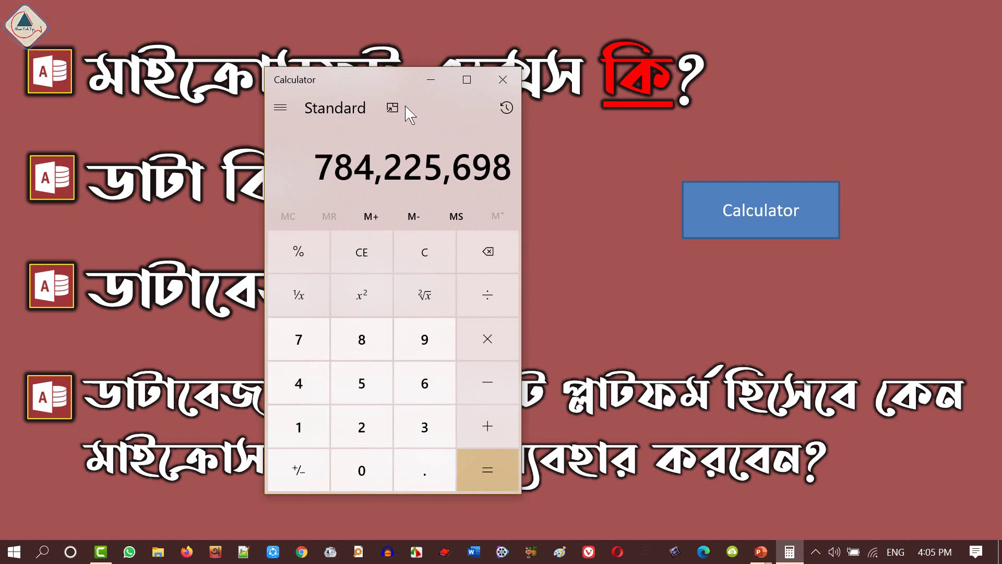
pyautogui.moveTo(418, 105); pyautogui.dragTo(202, 105)
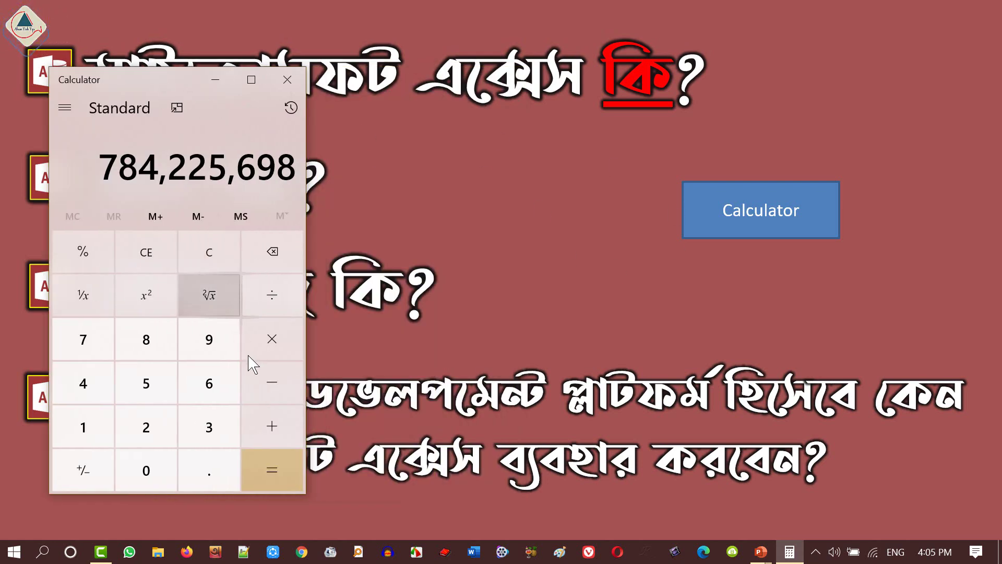
pyautogui.click(287, 80)
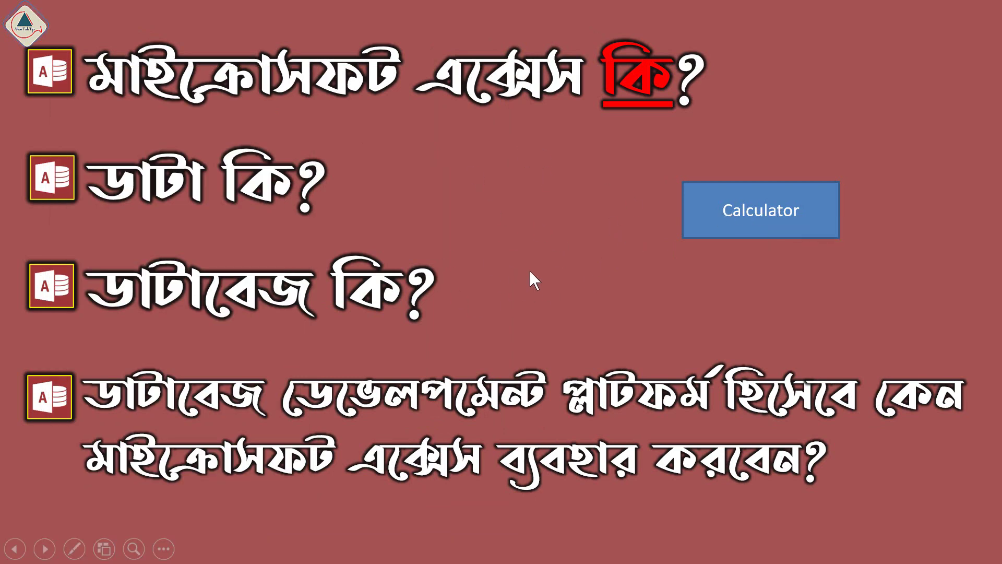
pyautogui.rightClick(531, 196)
pyautogui.click(564, 425)
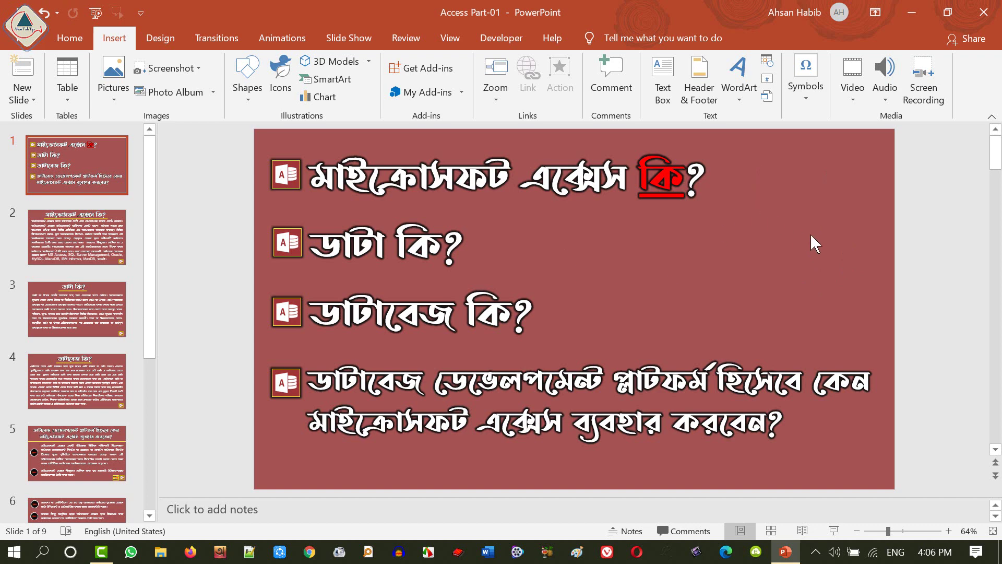
# Step: Draw a small Rectangle shape on the right of slide 1 and open Insert Hyperlink for it
pyautogui.click(247, 79)
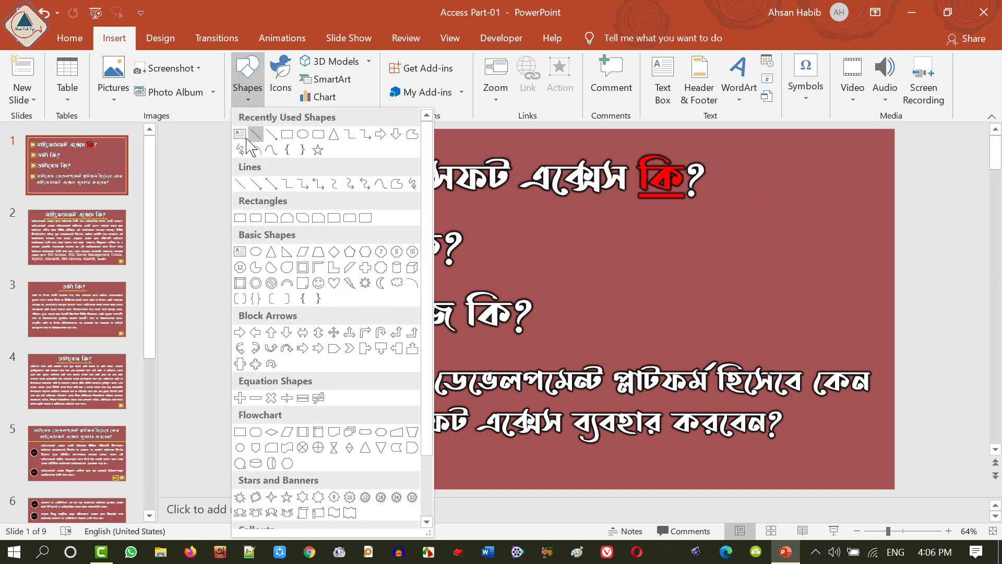
pyautogui.click(296, 137)
pyautogui.moveTo(737, 269)
pyautogui.mouseDown()
pyautogui.moveTo(820, 291)
pyautogui.moveTo(756, 279)
pyautogui.mouseUp()
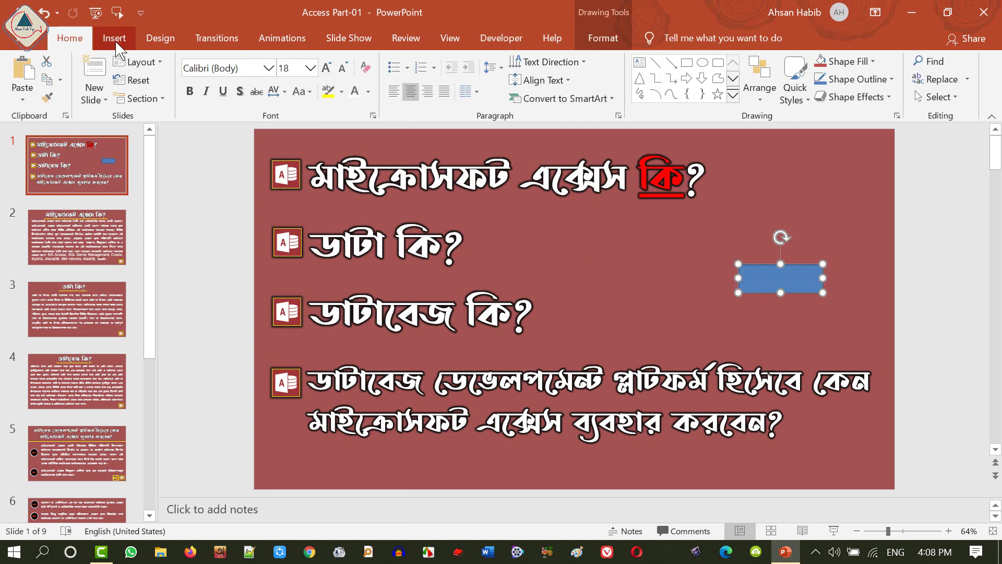
pyautogui.click(527, 84)
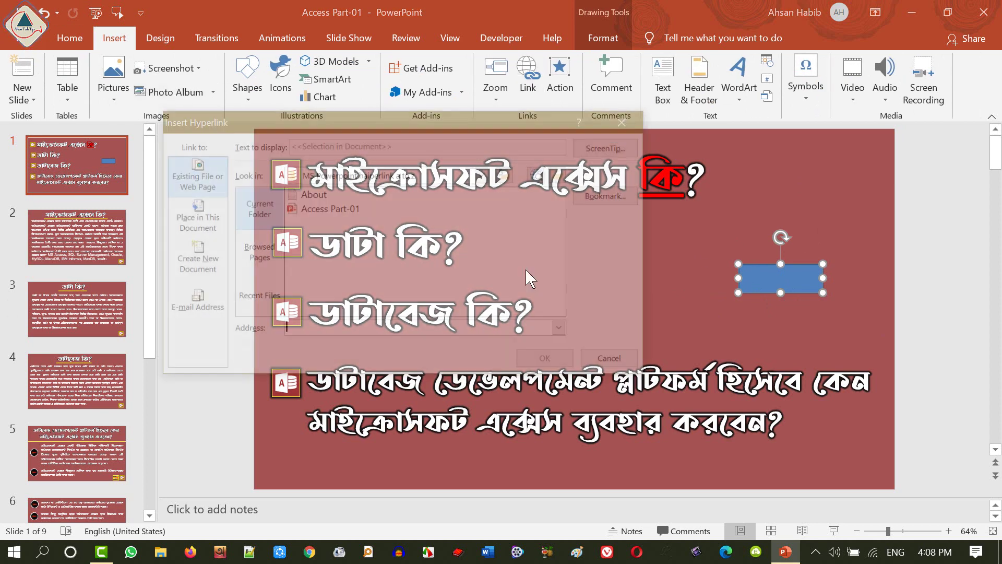
# Step: Hyperlink the rectangle to a new document named Test, set to edit it now
pyautogui.click(193, 263)
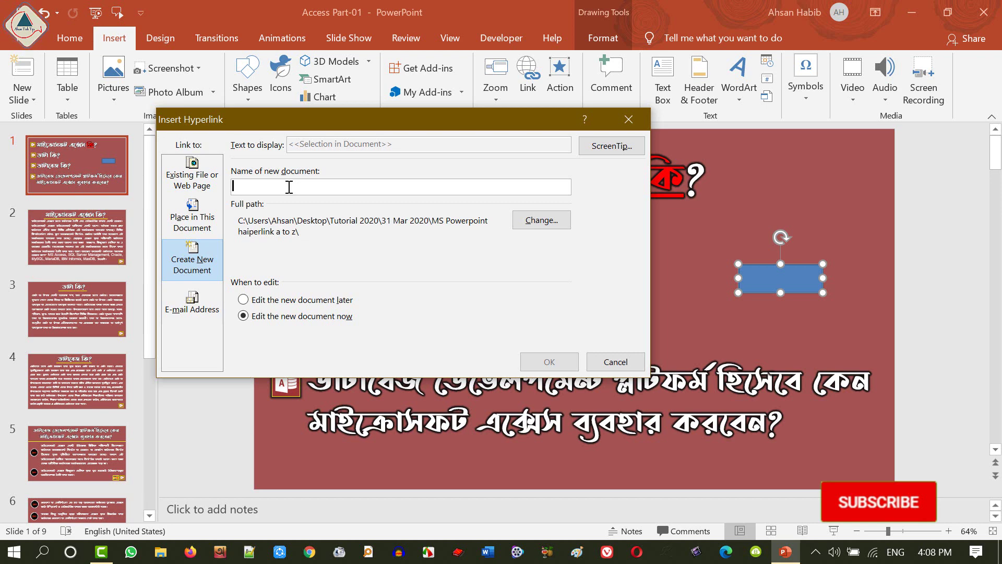
pyautogui.write('text')
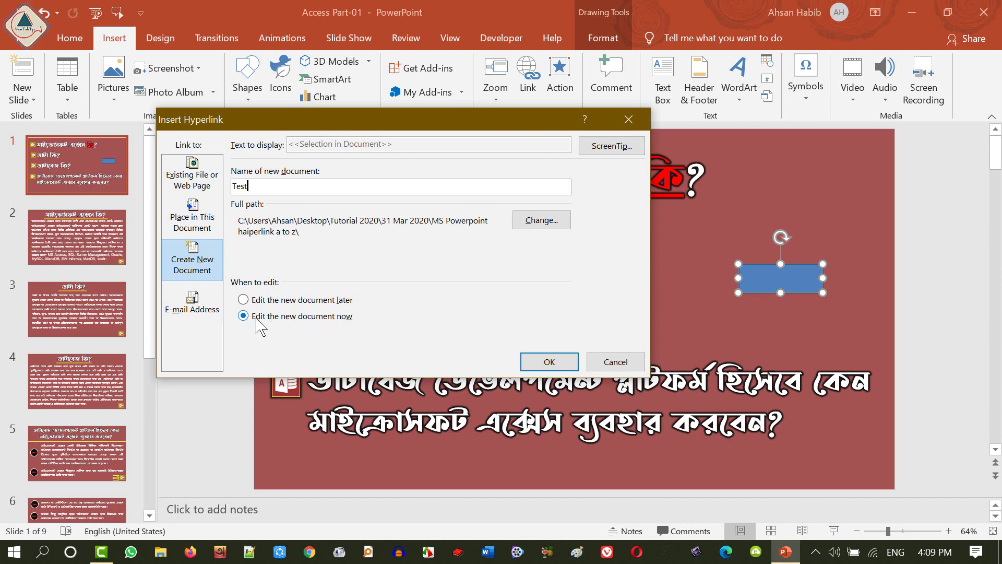
pyautogui.click(550, 362)
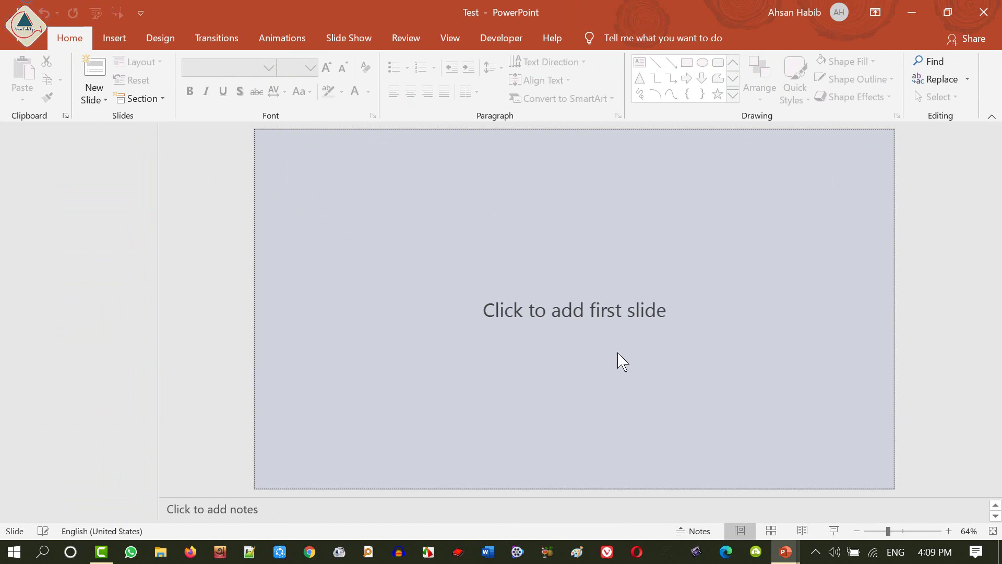
# Step: Add a first slide titled 'Hi' to the Test presentation and close its window
pyautogui.click(611, 319)
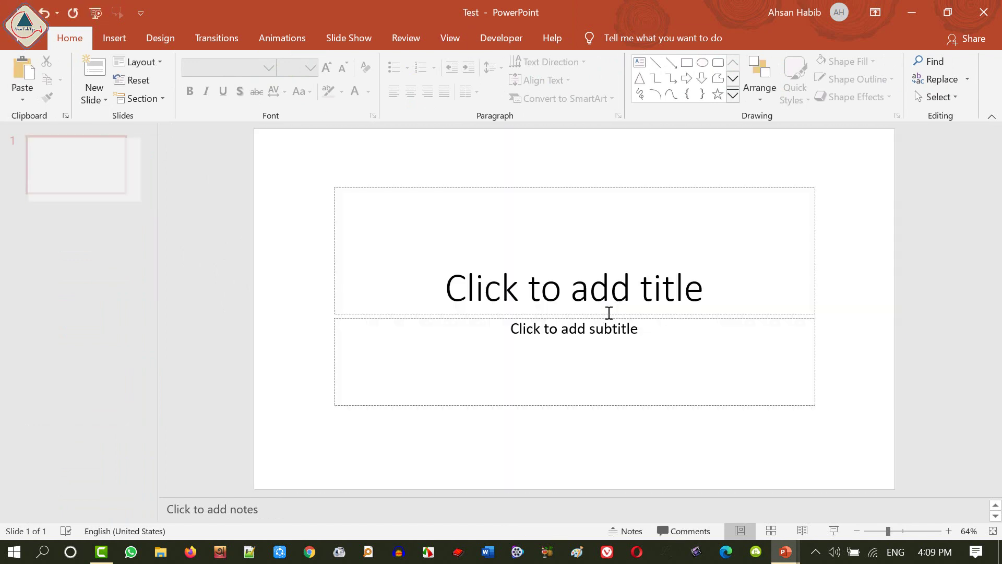
pyautogui.click(618, 289)
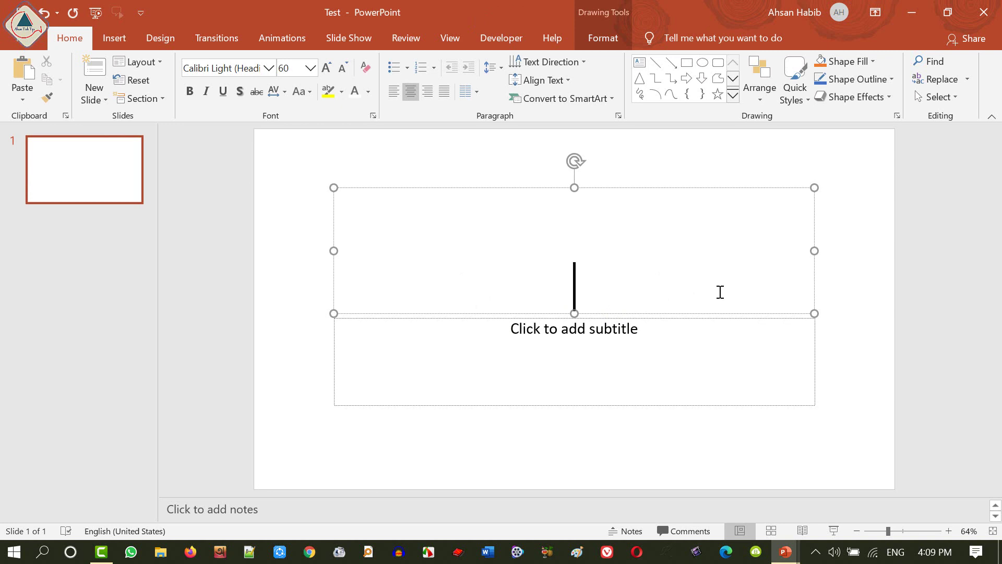
pyautogui.write('Hi')
pyautogui.click(848, 315)
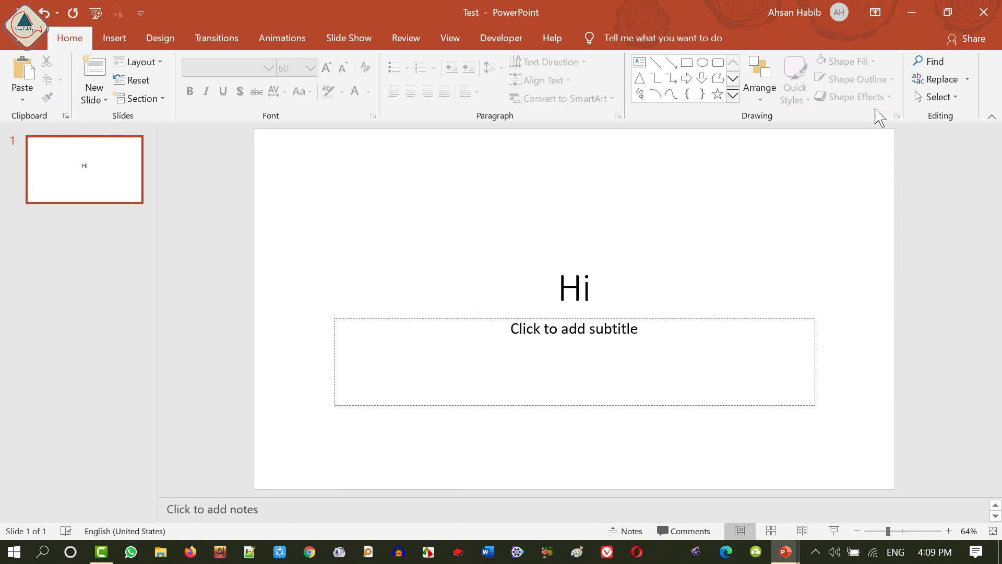
pyautogui.click(983, 16)
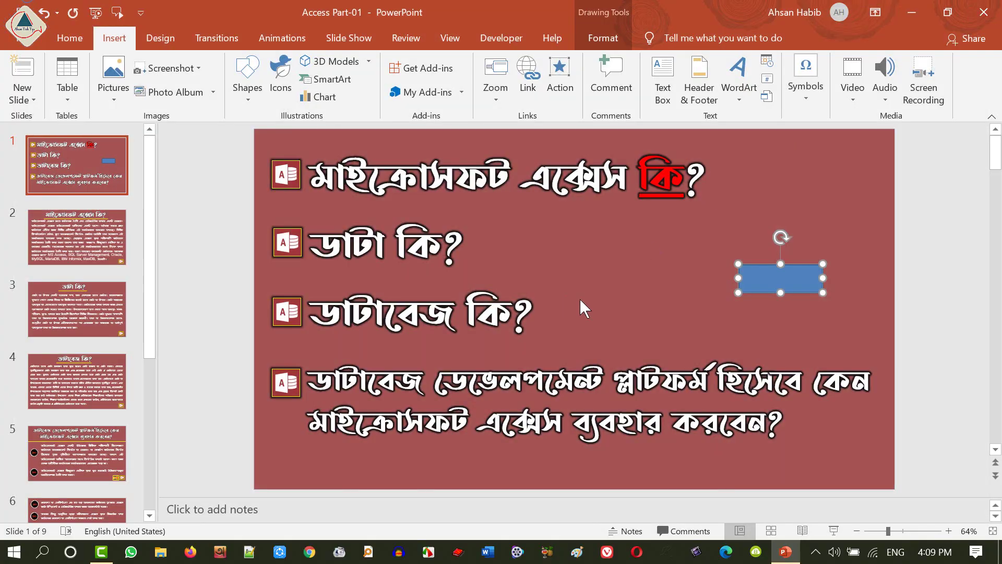
# Step: Run the show, follow the rectangle's link to Test's Hi slide, then end both shows
pyautogui.click(834, 531)
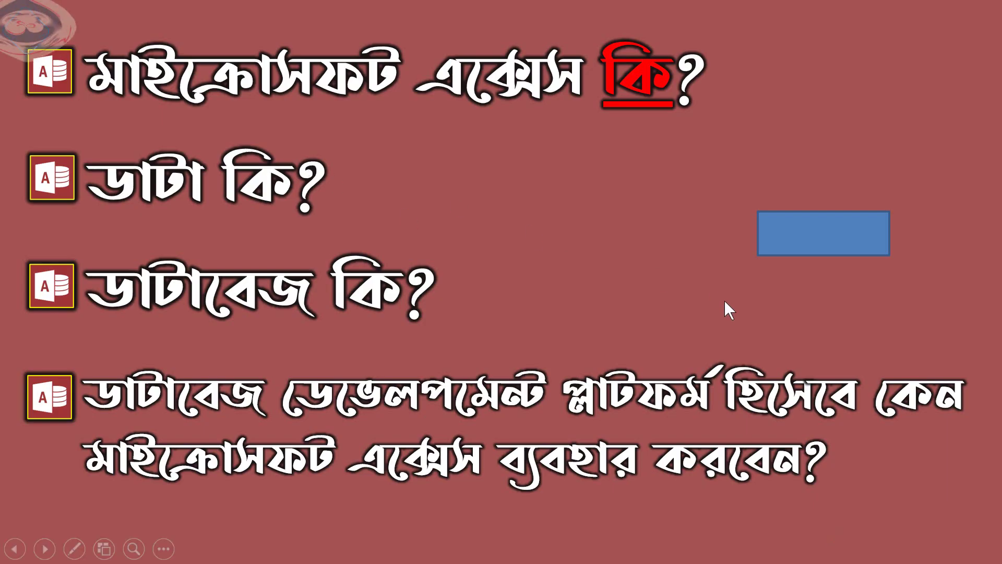
pyautogui.click(801, 238)
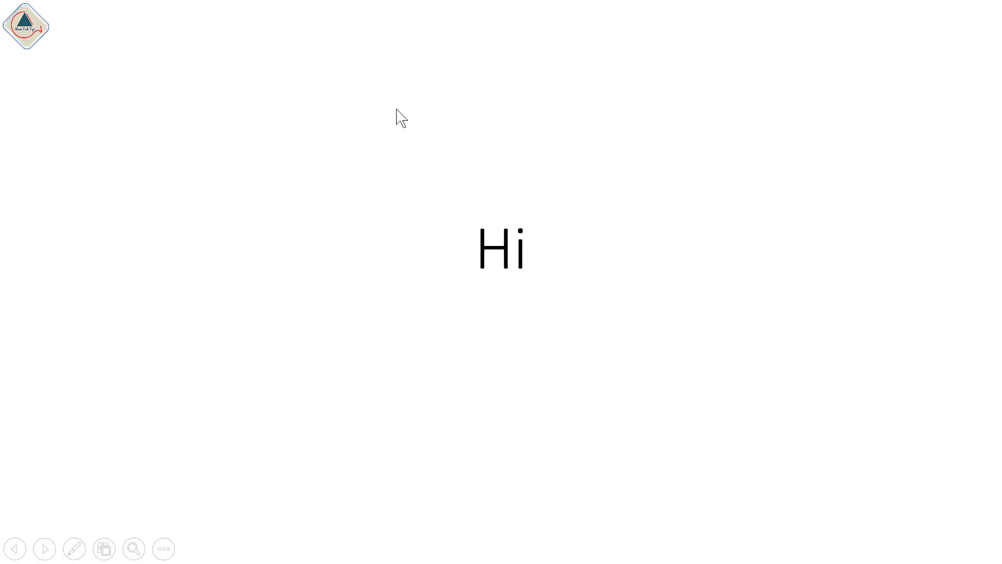
pyautogui.rightClick(418, 150)
pyautogui.click(462, 380)
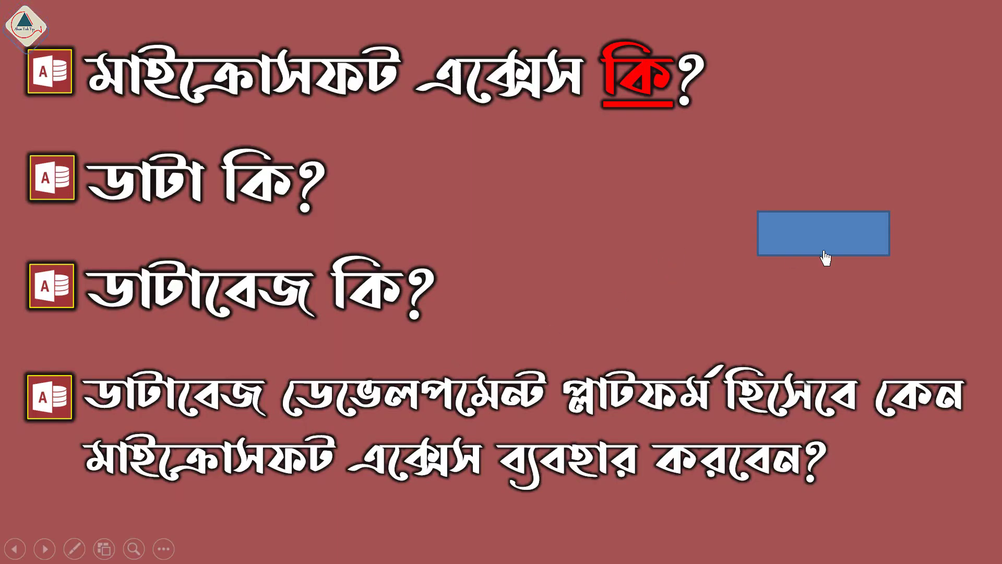
pyautogui.moveTo(822, 233)
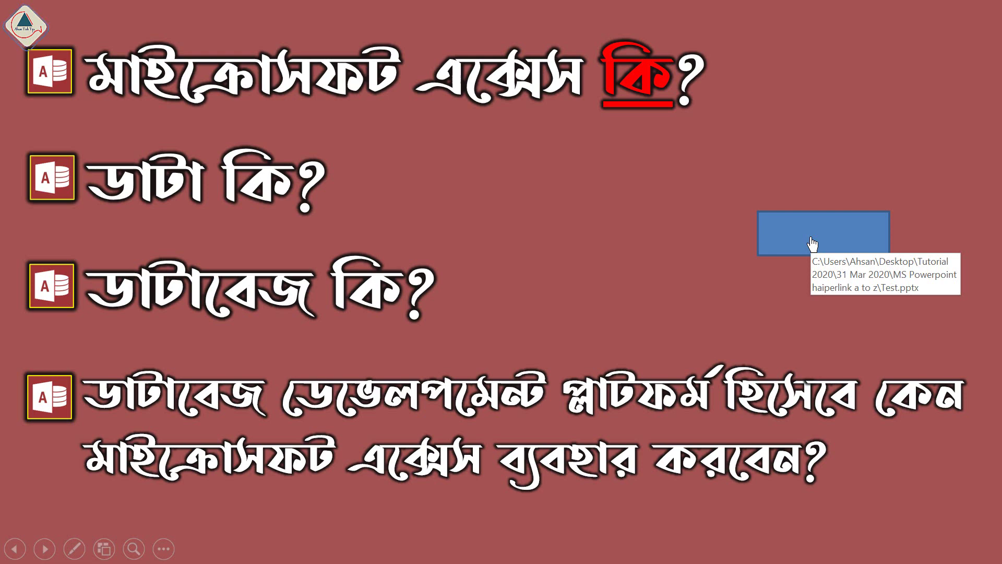
pyautogui.press('Escape')
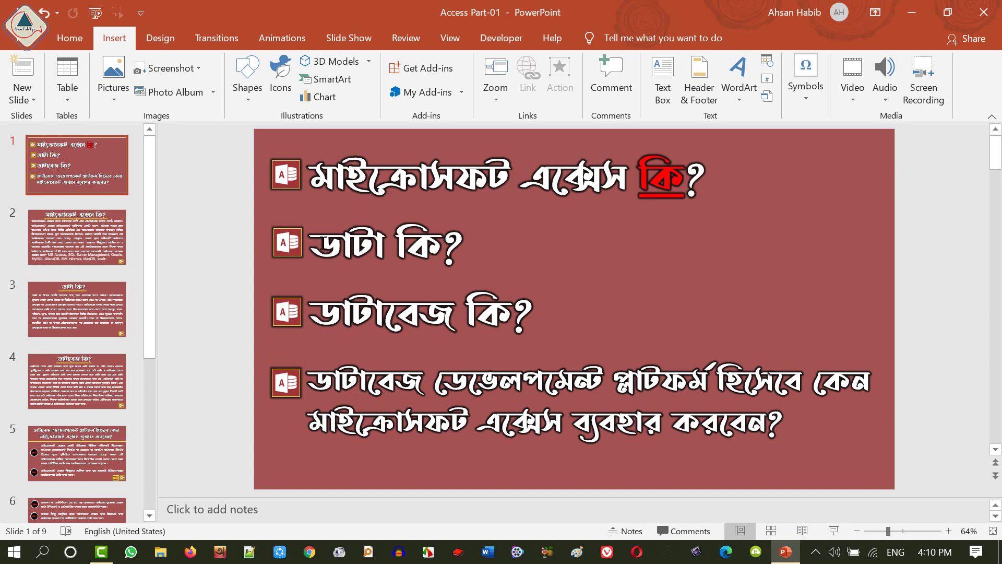
# Step: Hyperlink the ডাটা কি? line to Slide 2 of this deck and start the slide show
pyautogui.moveTo(319, 242); pyautogui.dragTo(472, 249)
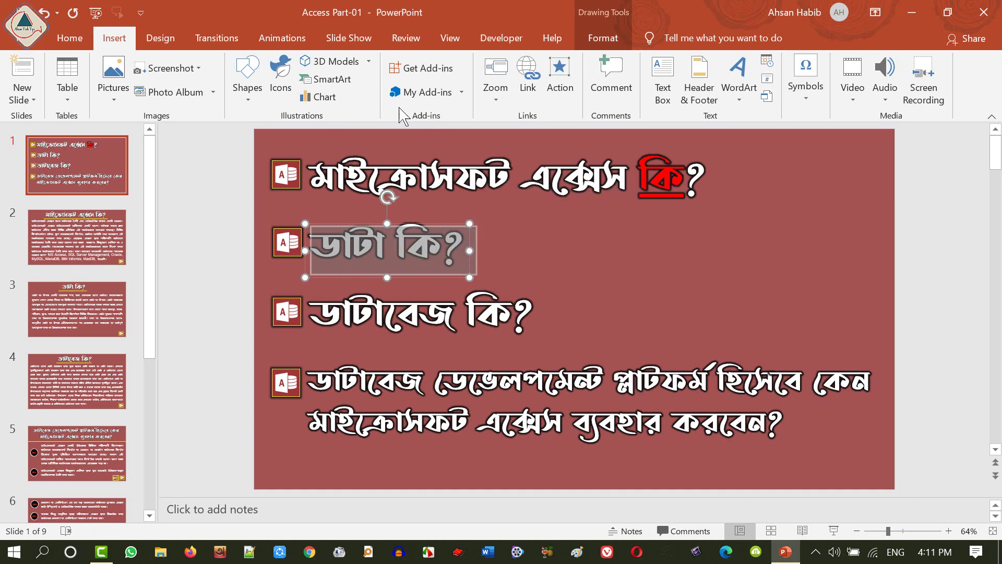
pyautogui.click(527, 79)
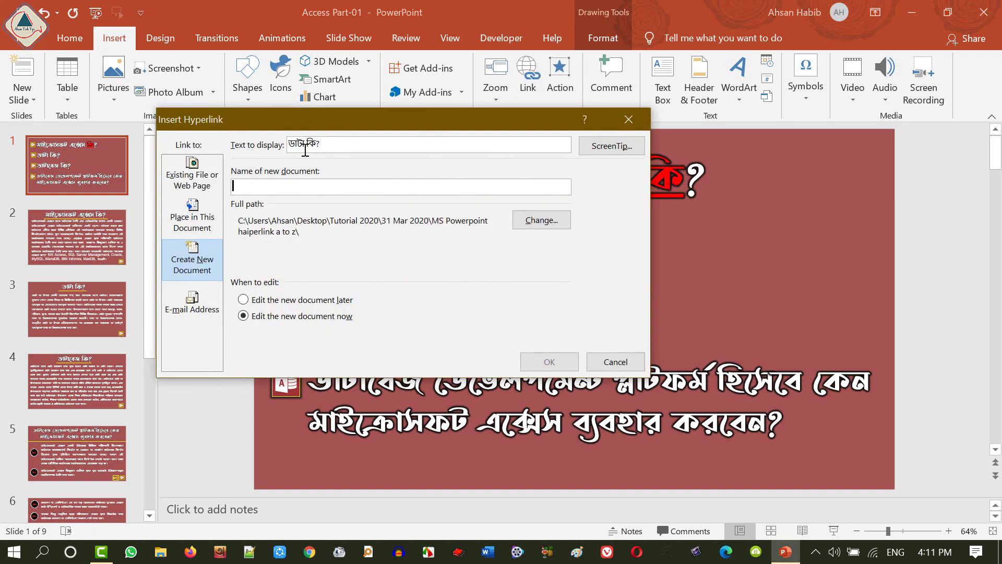
pyautogui.click(192, 217)
pyautogui.moveTo(401, 128); pyautogui.dragTo(626, 248)
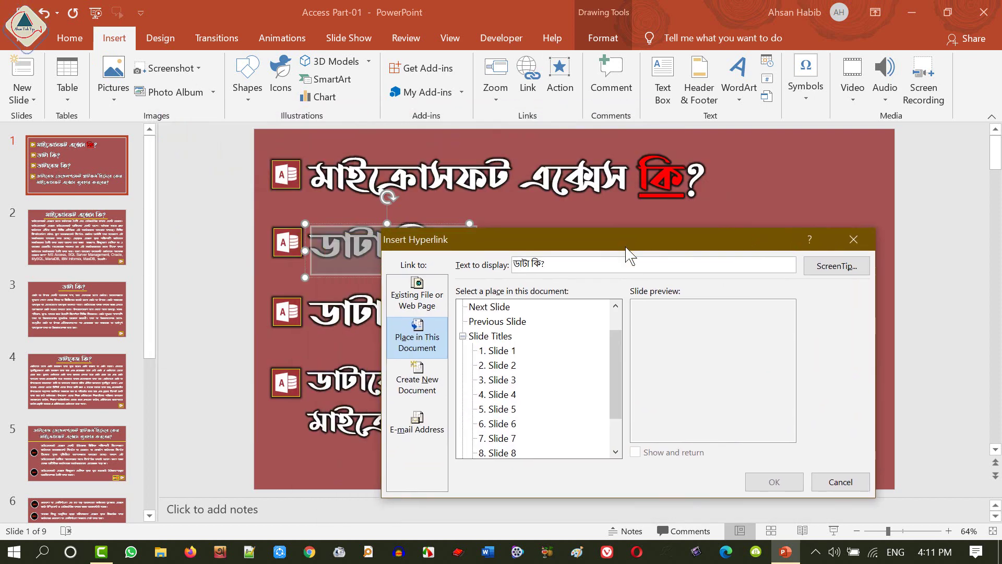
pyautogui.click(500, 366)
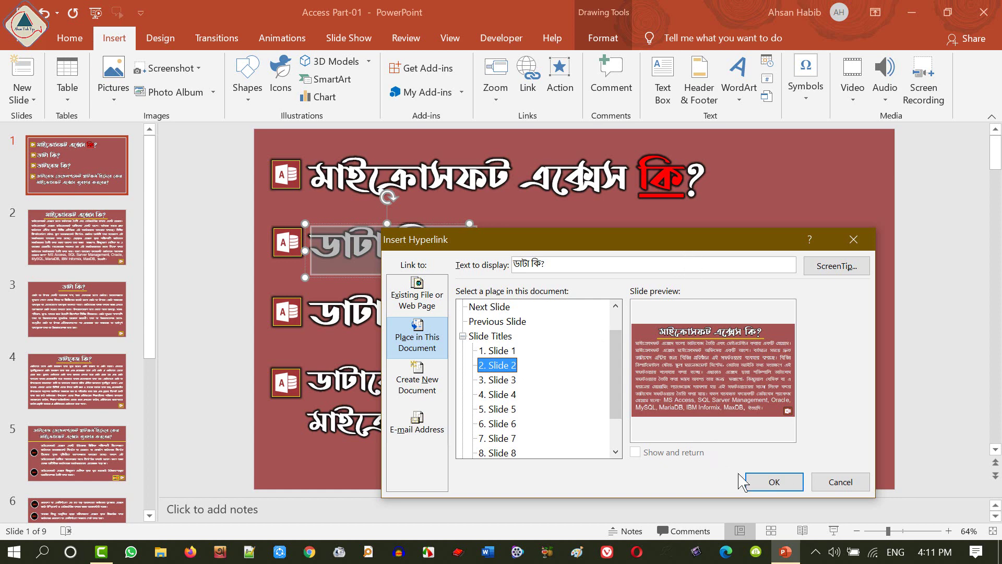
pyautogui.click(773, 482)
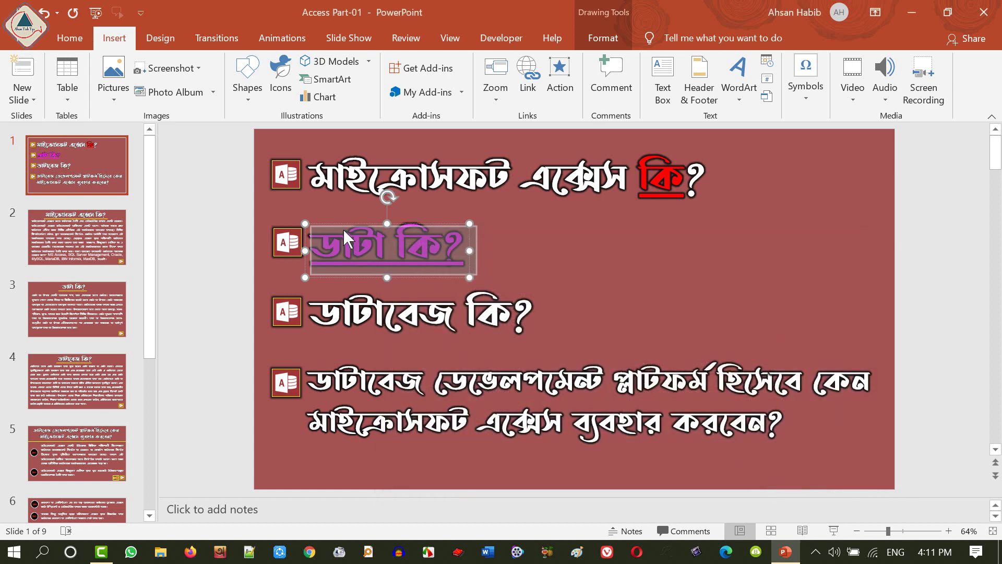
pyautogui.click(793, 295)
pyautogui.click(834, 530)
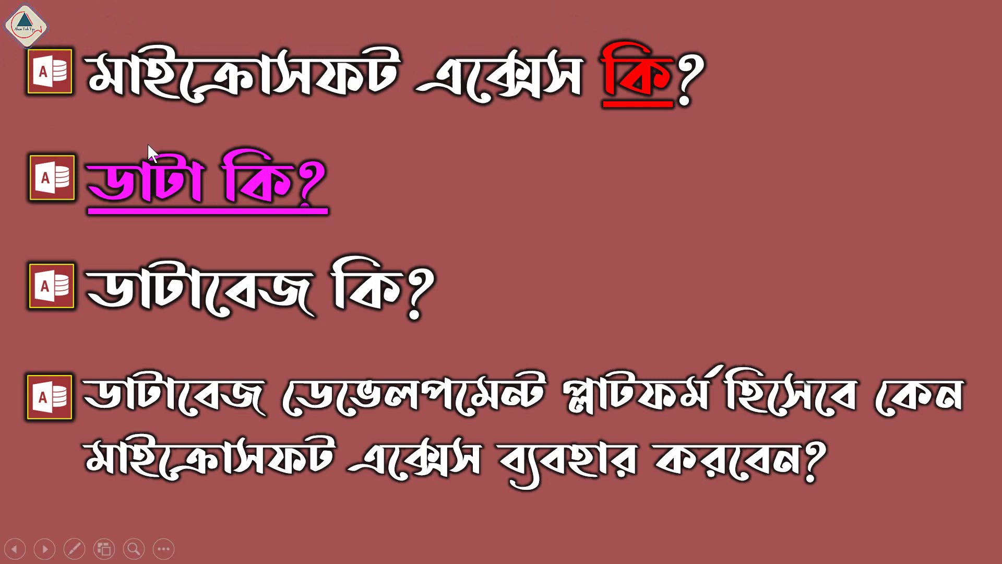
# Step: Follow the ডাটা কি? link to slide 2, then end the show and reselect slide 1
pyautogui.click(168, 188)
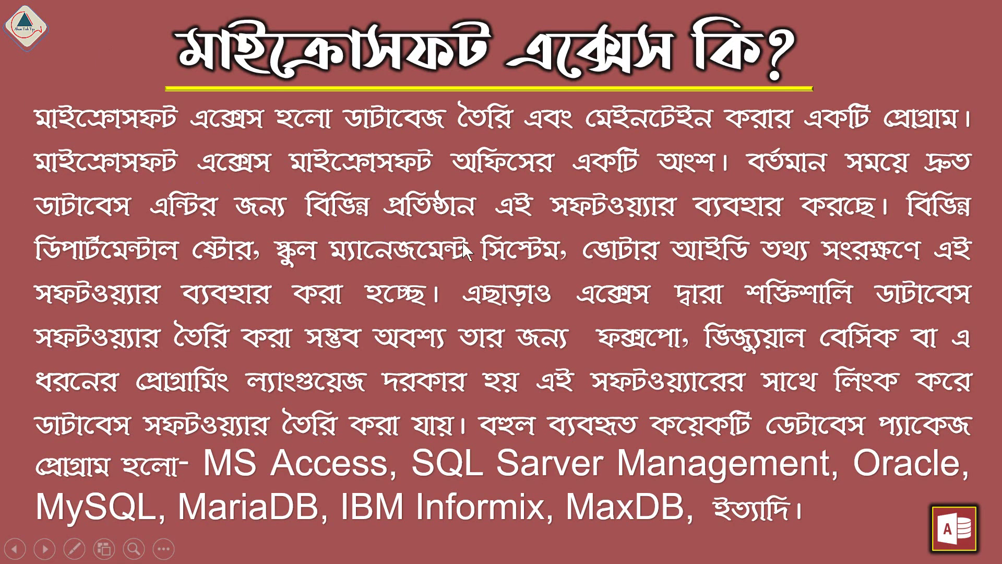
pyautogui.rightClick(145, 81)
pyautogui.click(224, 310)
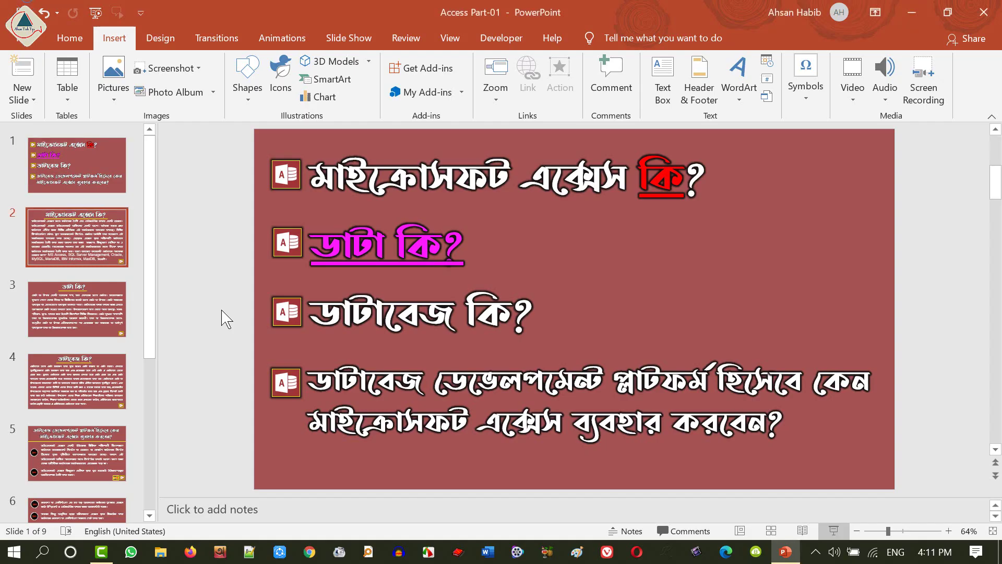
pyautogui.click(72, 172)
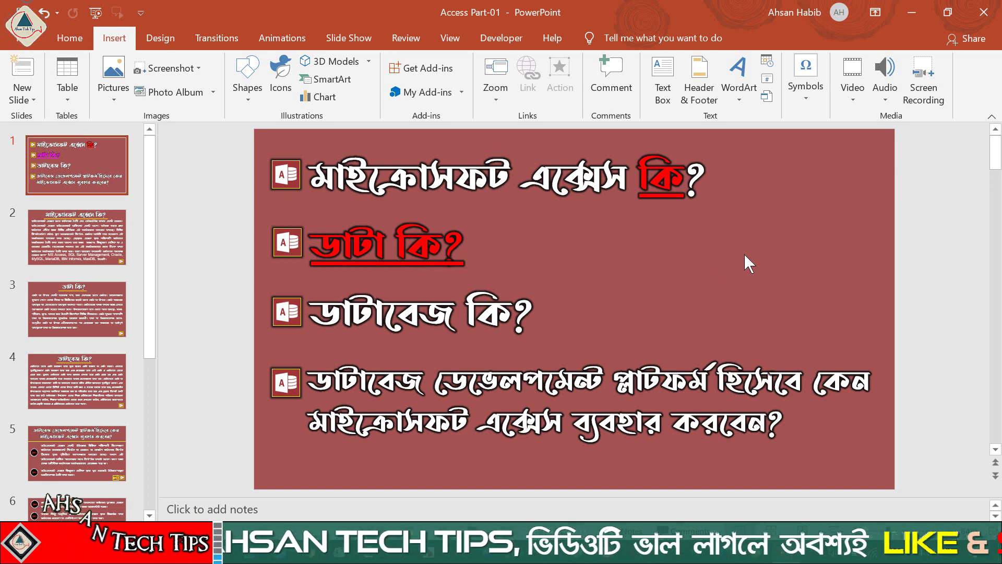
pyautogui.click(160, 37)
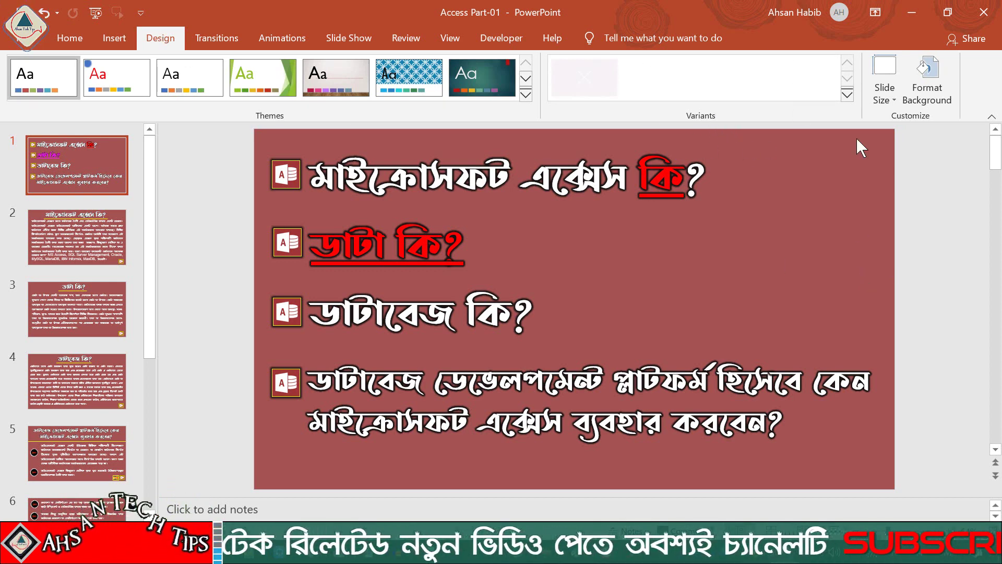
# Step: Open Create New Theme Colors via the Variants menu's Colors > Customize Colors
pyautogui.click(847, 94)
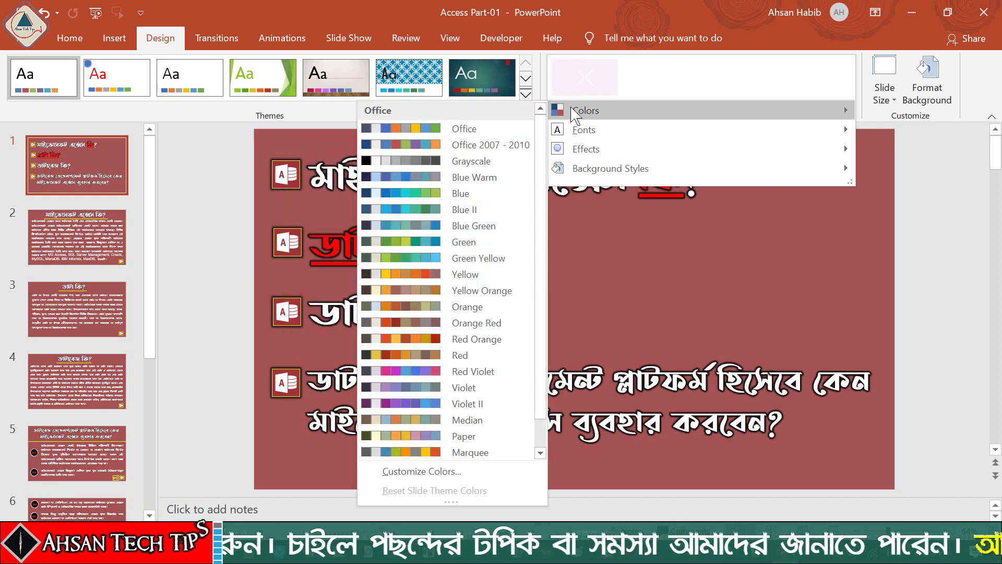
pyautogui.moveTo(585, 110)
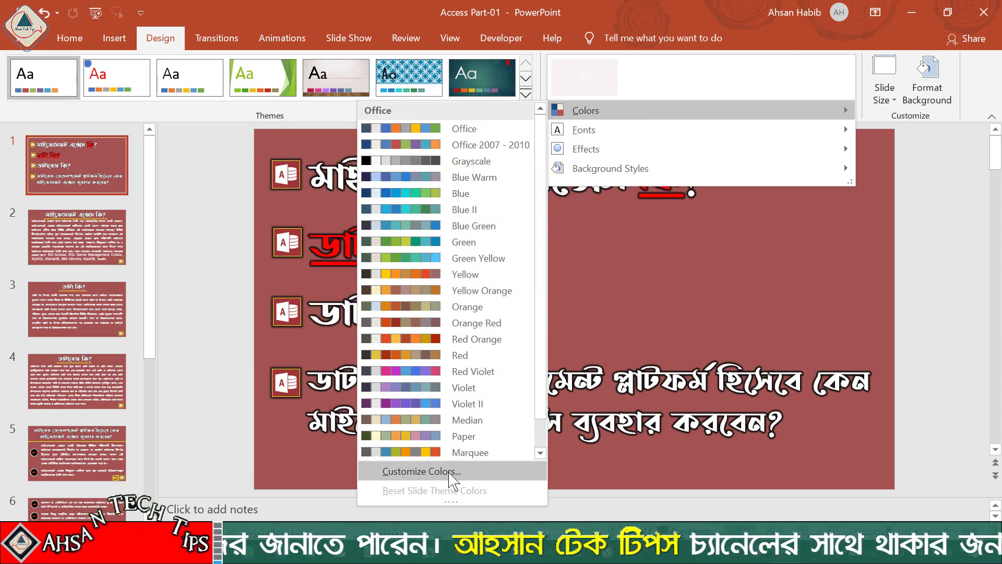
pyautogui.click(449, 471)
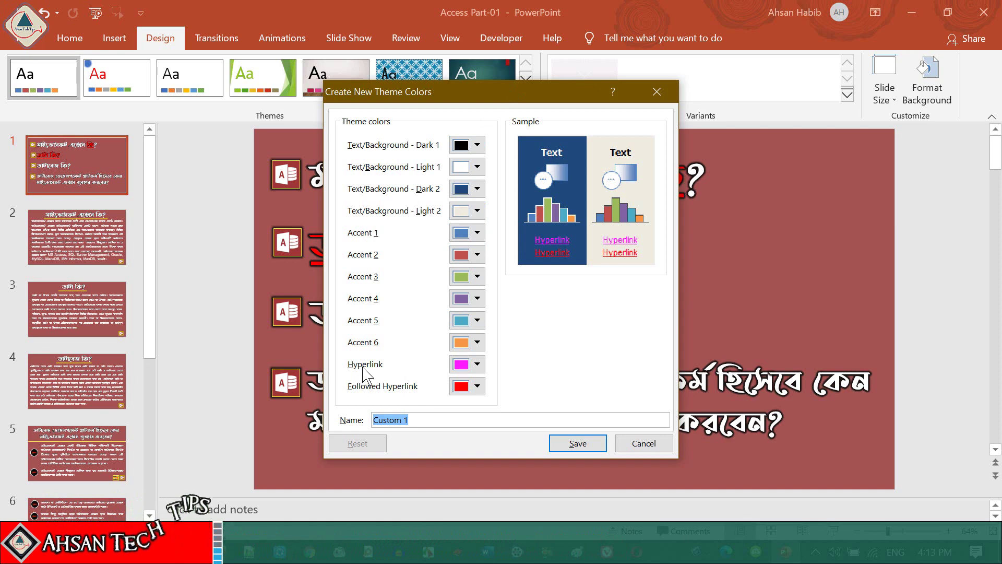
# Step: Set Hyperlink to dark orange and Followed Hyperlink to yellow, then save the set as Custom 1
pyautogui.click(473, 367)
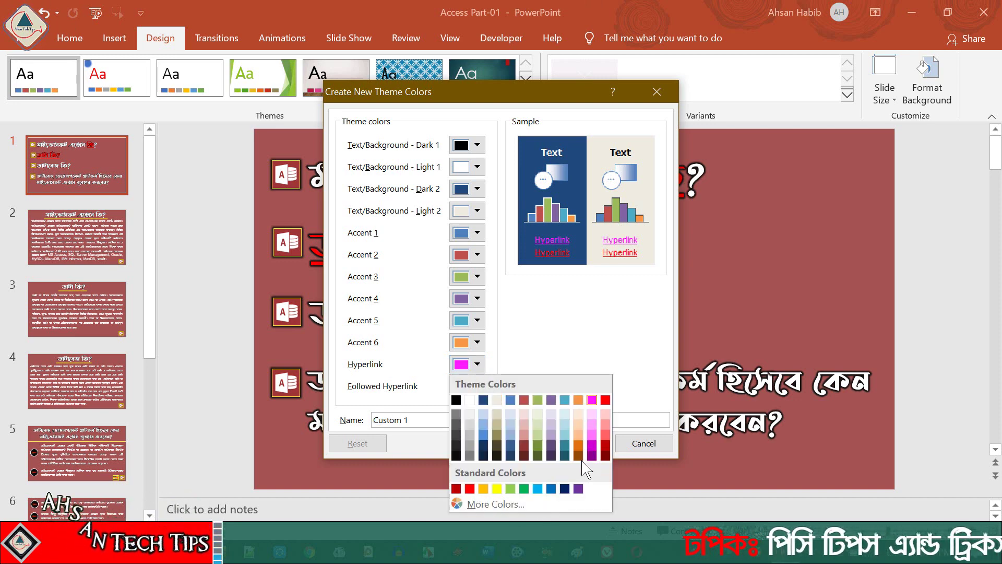
pyautogui.click(578, 443)
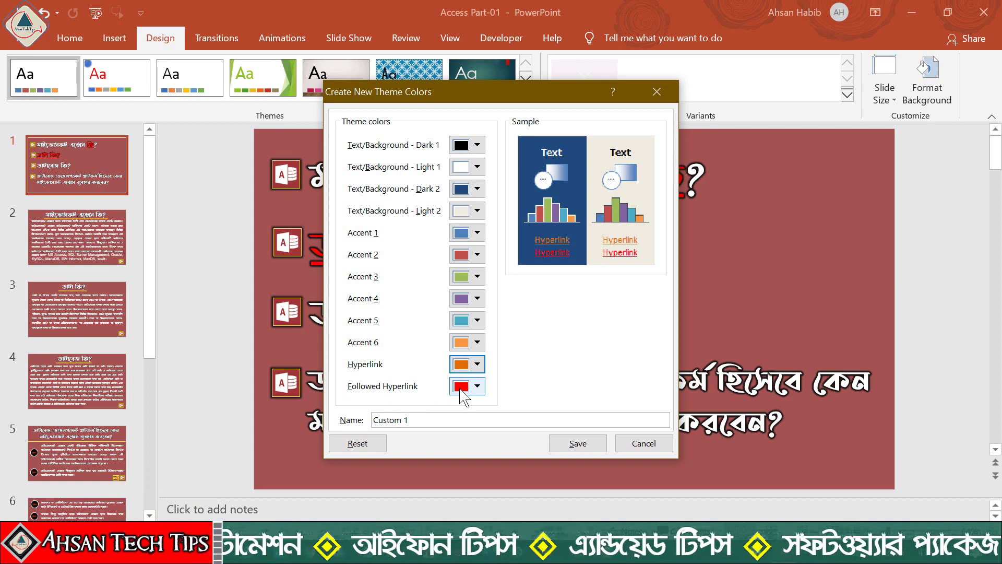
pyautogui.click(476, 386)
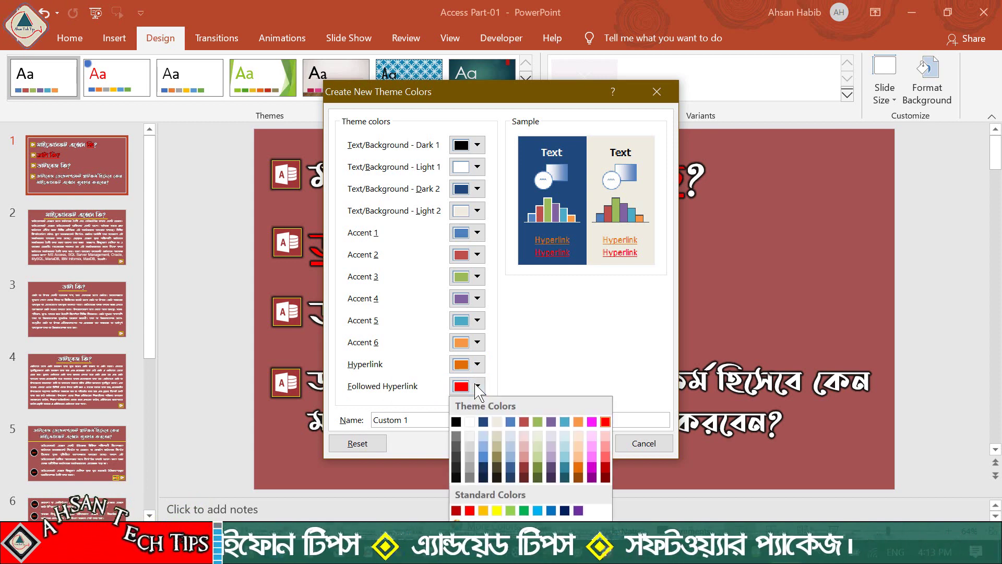
pyautogui.click(497, 510)
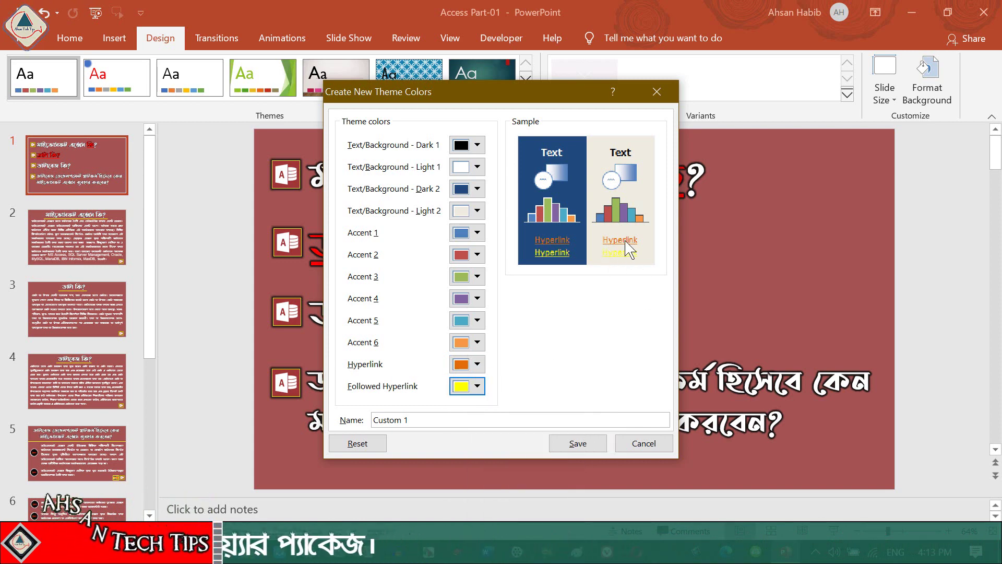
pyautogui.hotkey('ctrl', 'a')
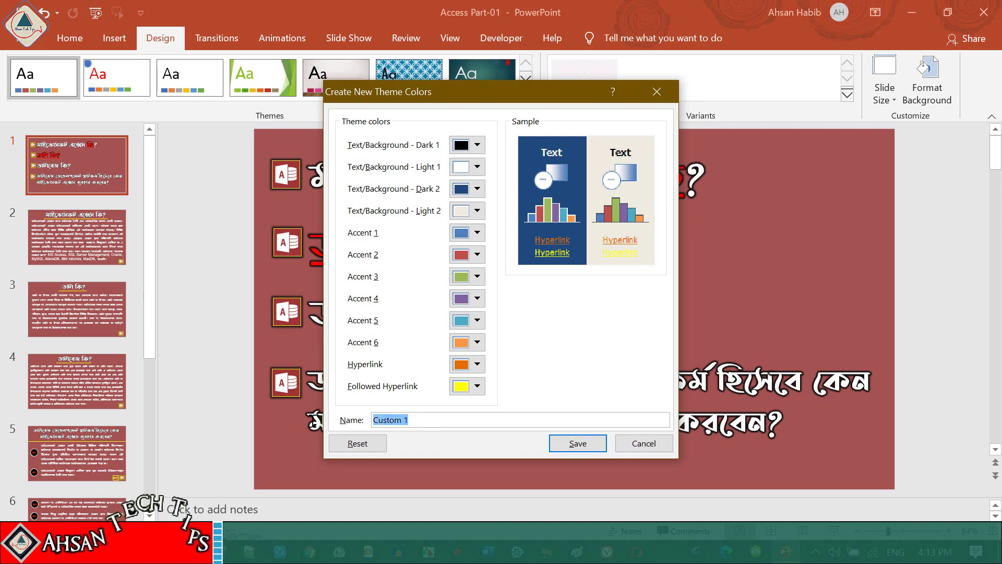
pyautogui.click(449, 421)
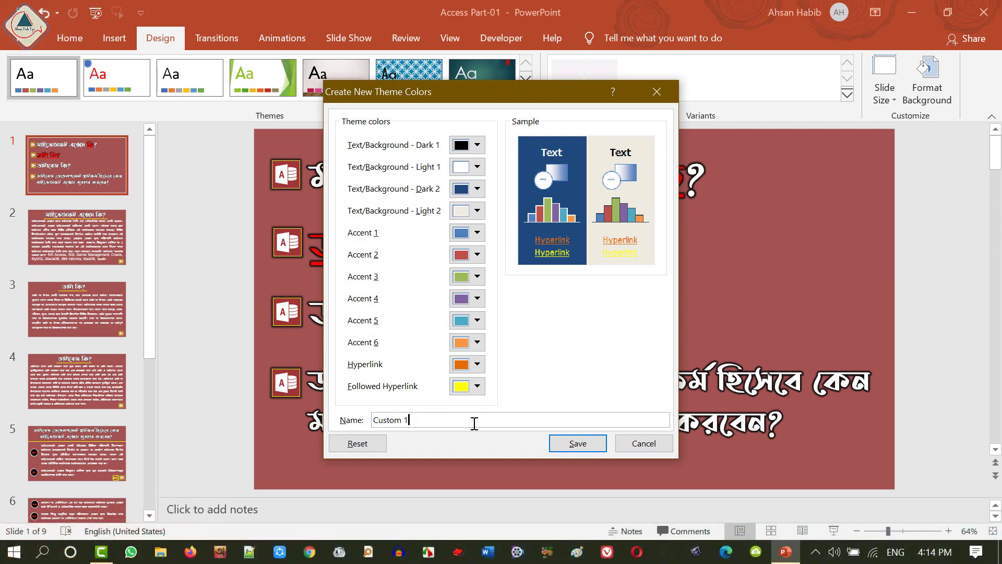
pyautogui.click(574, 443)
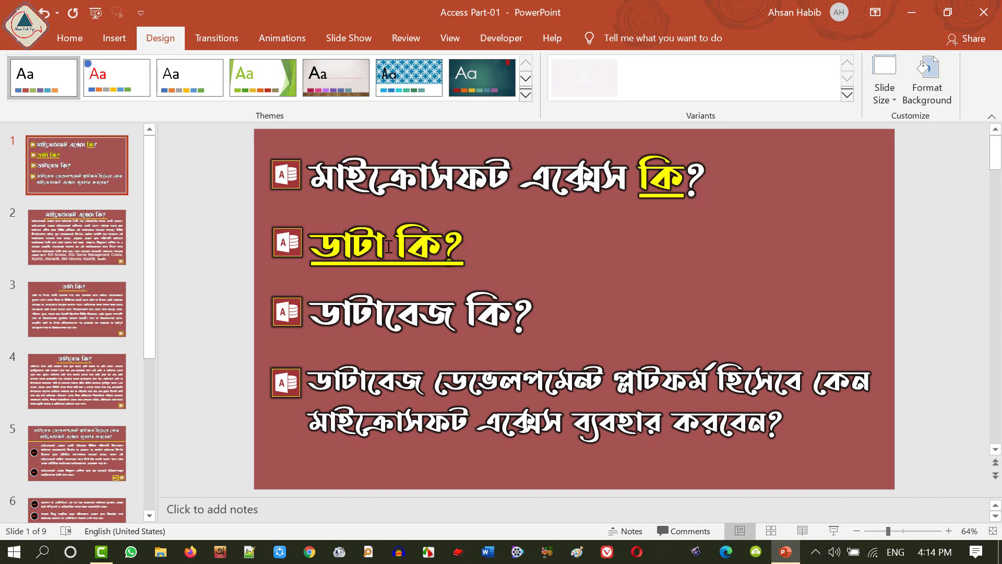
# Step: Link the text ডাটাবেজ কি? to Slide 4 in this document, then start the slide show
pyautogui.moveTo(313, 313); pyautogui.dragTo(532, 313)
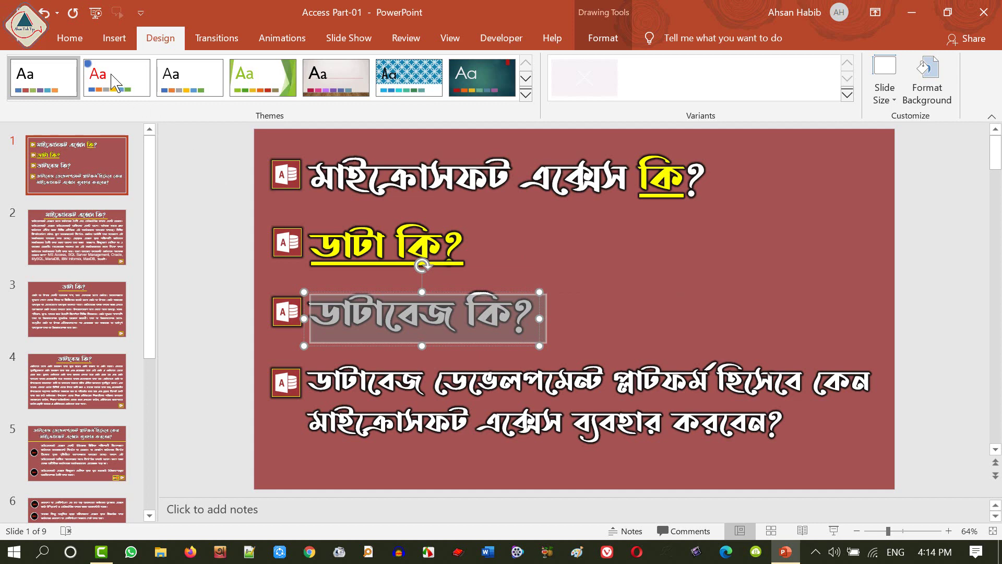
pyautogui.click(113, 39)
pyautogui.click(528, 92)
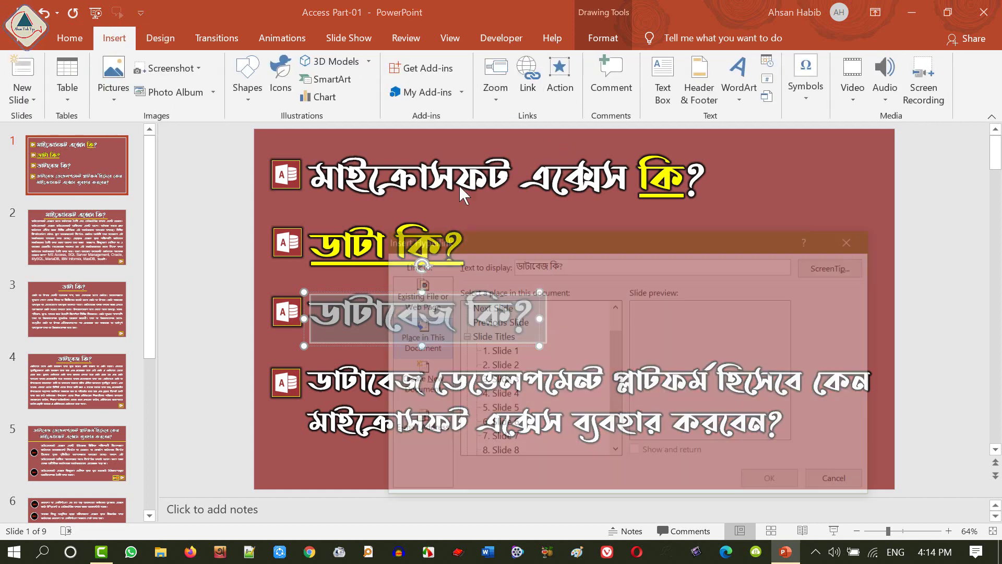
pyautogui.click(500, 395)
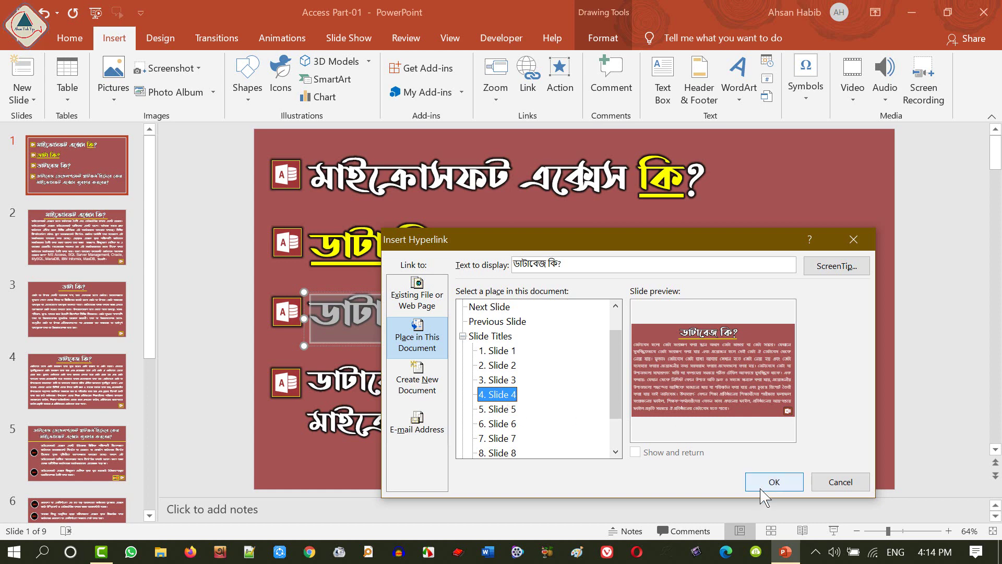
pyautogui.click(774, 481)
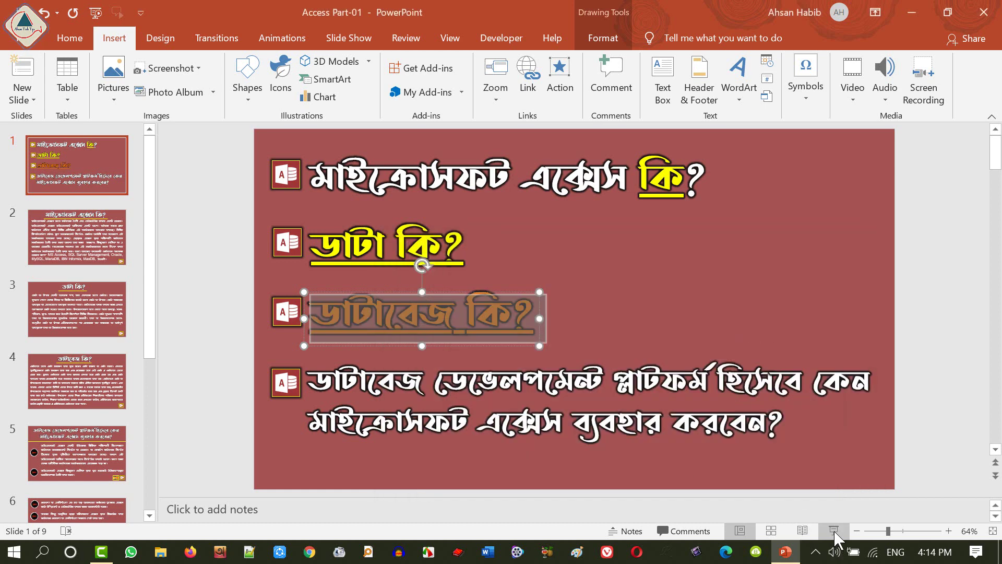
pyautogui.click(834, 531)
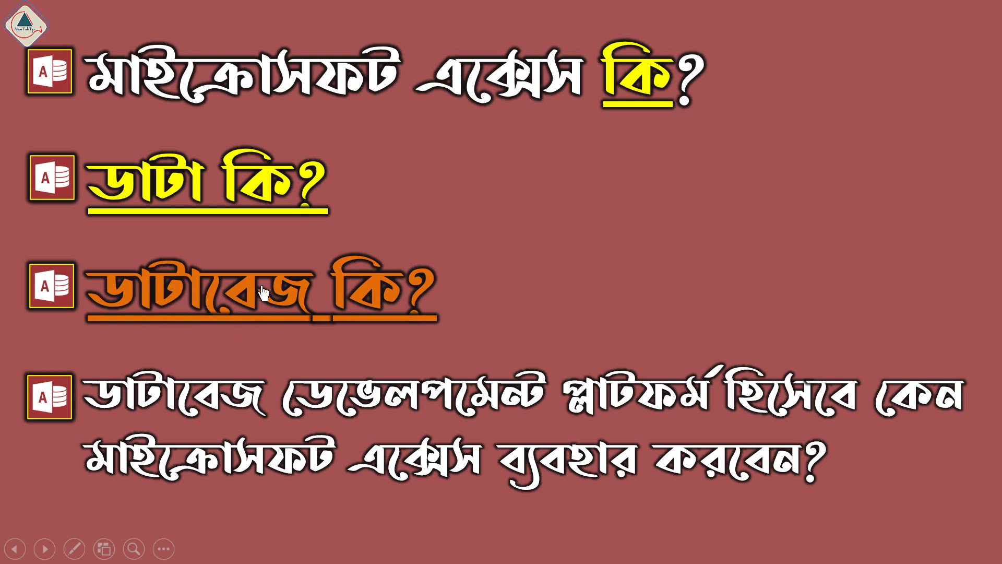
# Step: Follow the ডাটাবেজ কি? link to slide 4, then end the show and return to slide 1
pyautogui.click(250, 293)
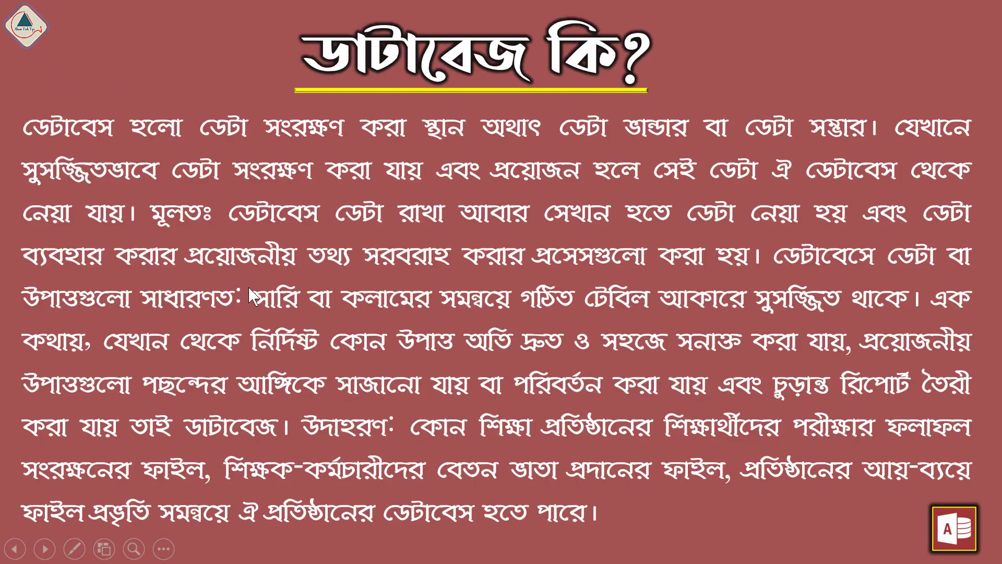
pyautogui.rightClick(336, 161)
pyautogui.press('Escape')
pyautogui.press('Escape')
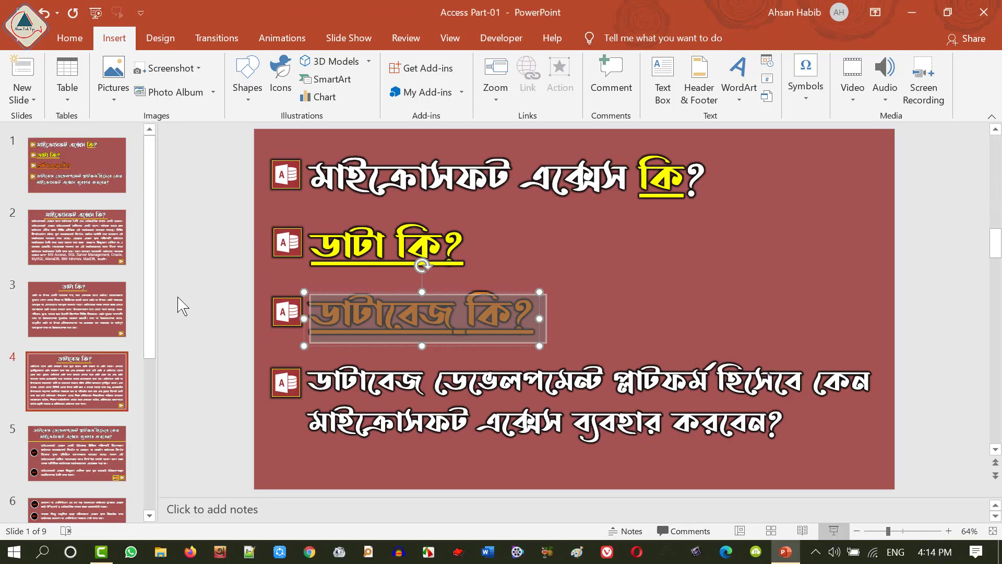
pyautogui.click(76, 159)
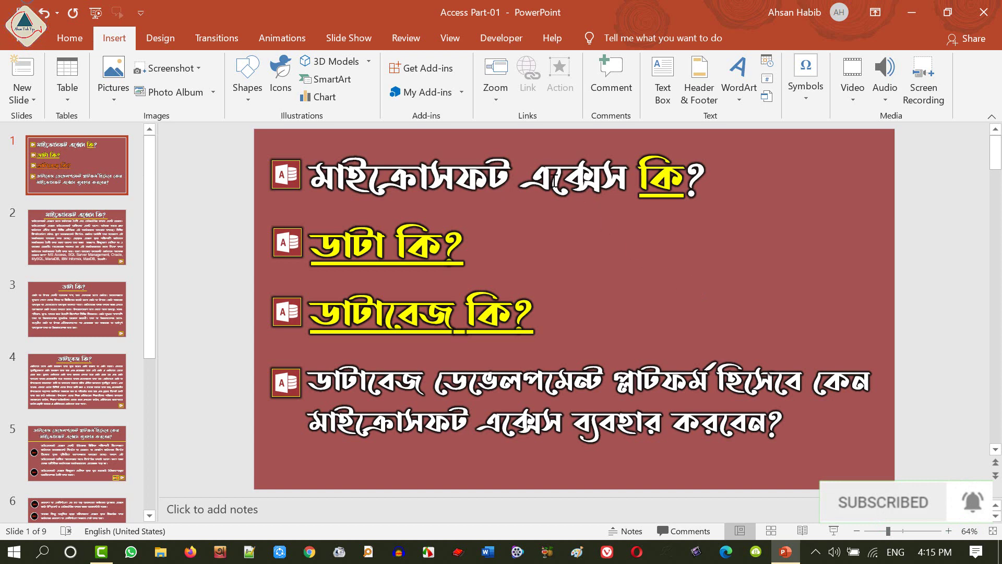
pyautogui.click(555, 183)
pyautogui.moveTo(522, 182); pyautogui.dragTo(600, 183)
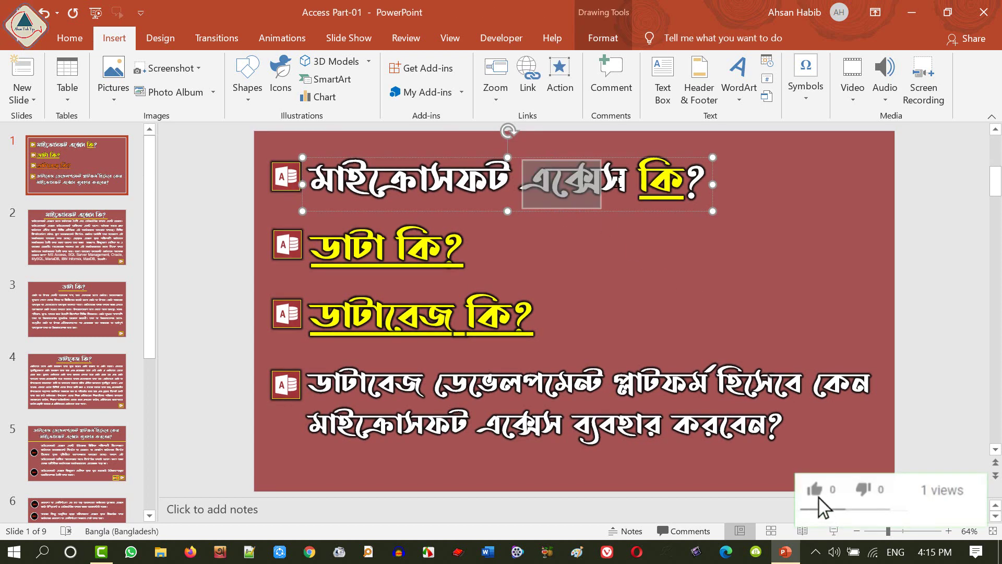
pyautogui.hotkey('shift', 'Right')
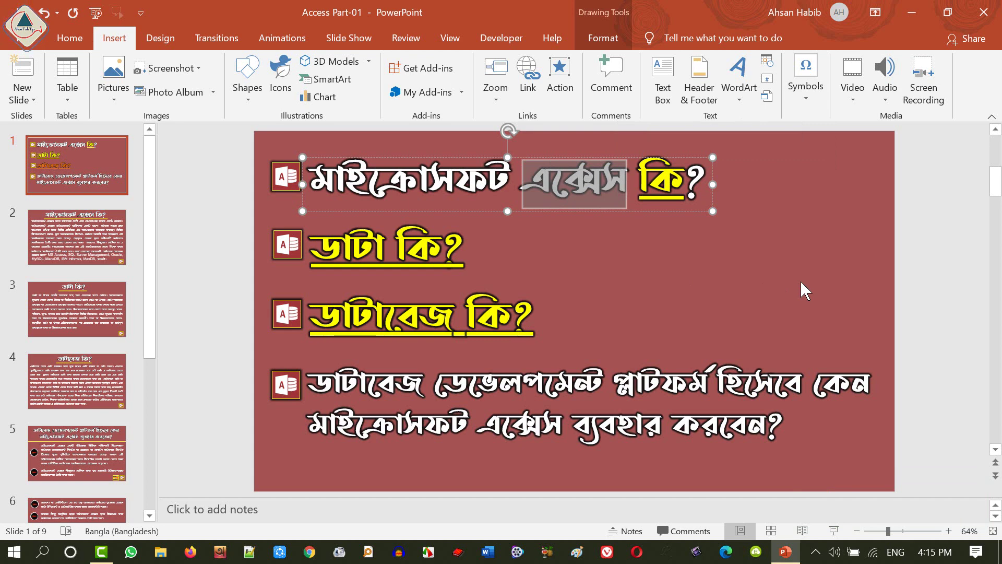
pyautogui.hotkey('ctrl', 'k')
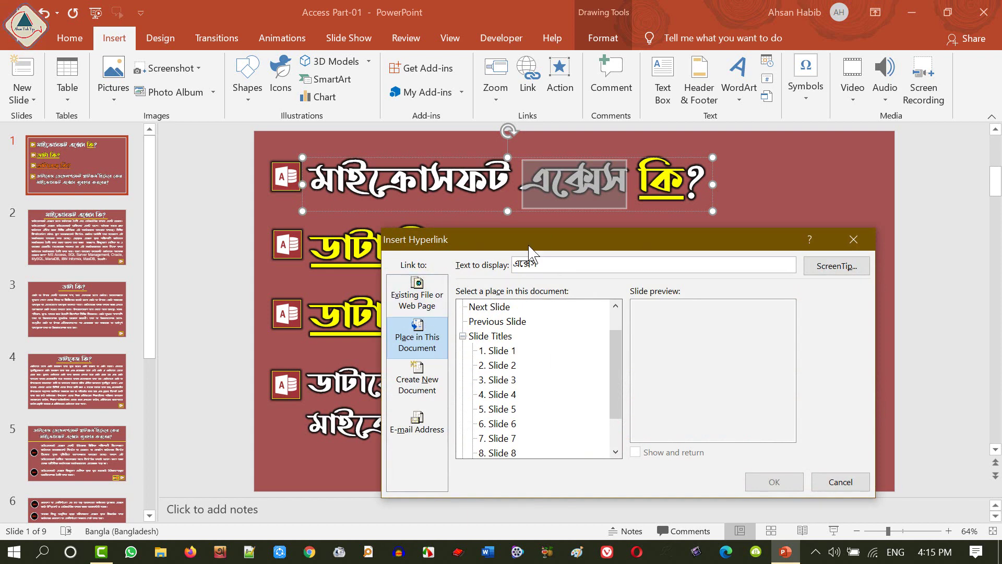
pyautogui.moveTo(529, 245); pyautogui.dragTo(507, 186)
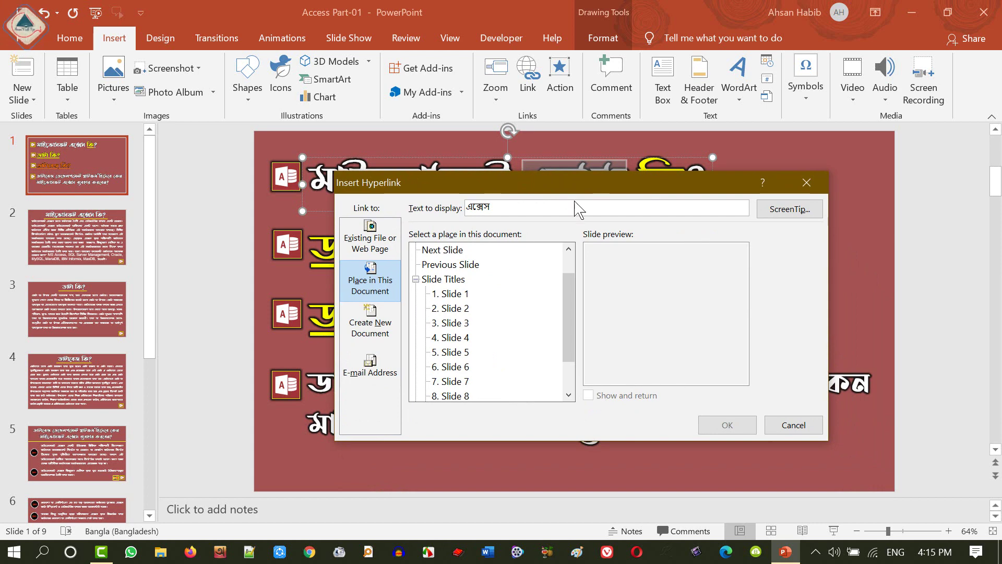
pyautogui.moveTo(611, 197); pyautogui.dragTo(574, 232)
pyautogui.press('Escape')
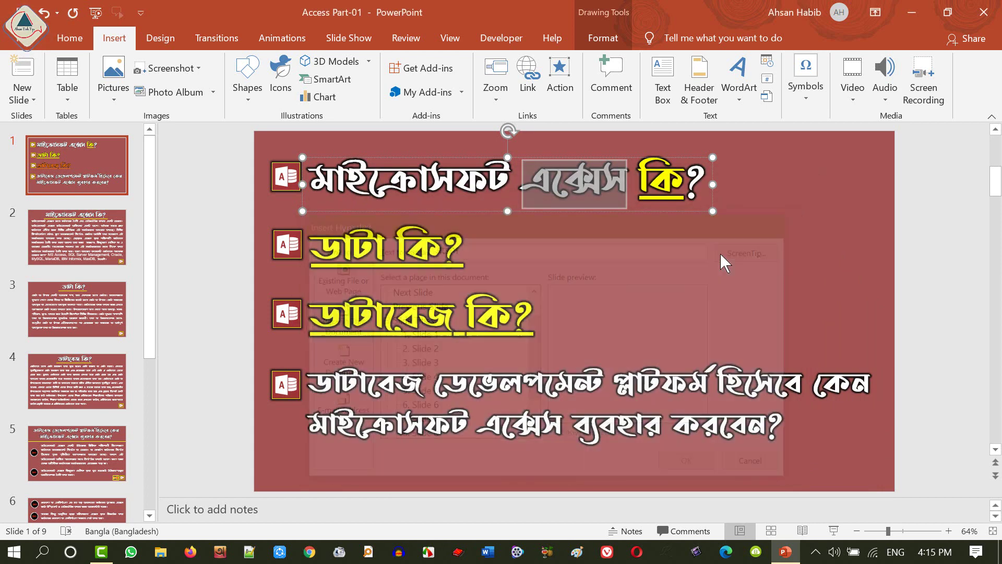
pyautogui.click(675, 246)
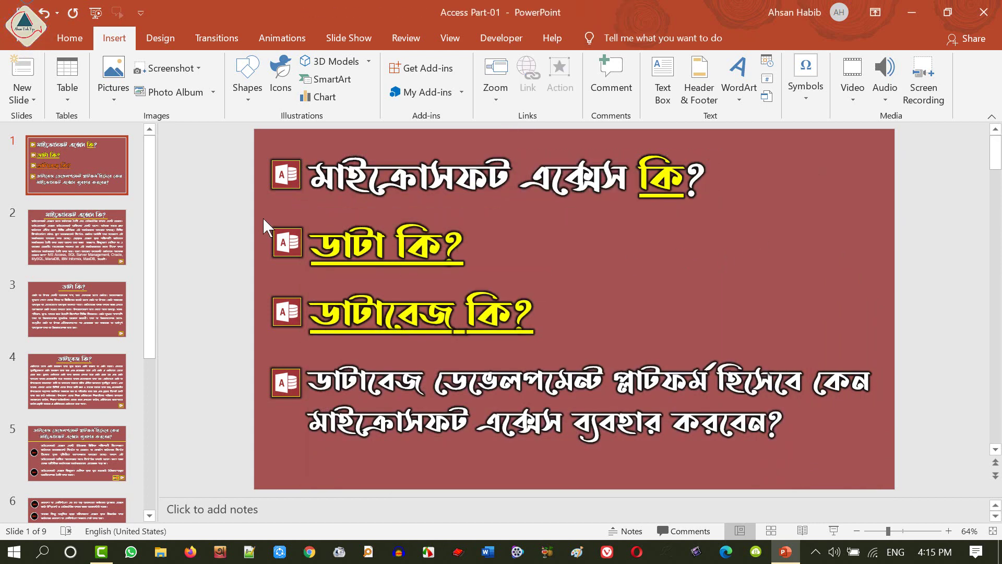
pyautogui.click(248, 99)
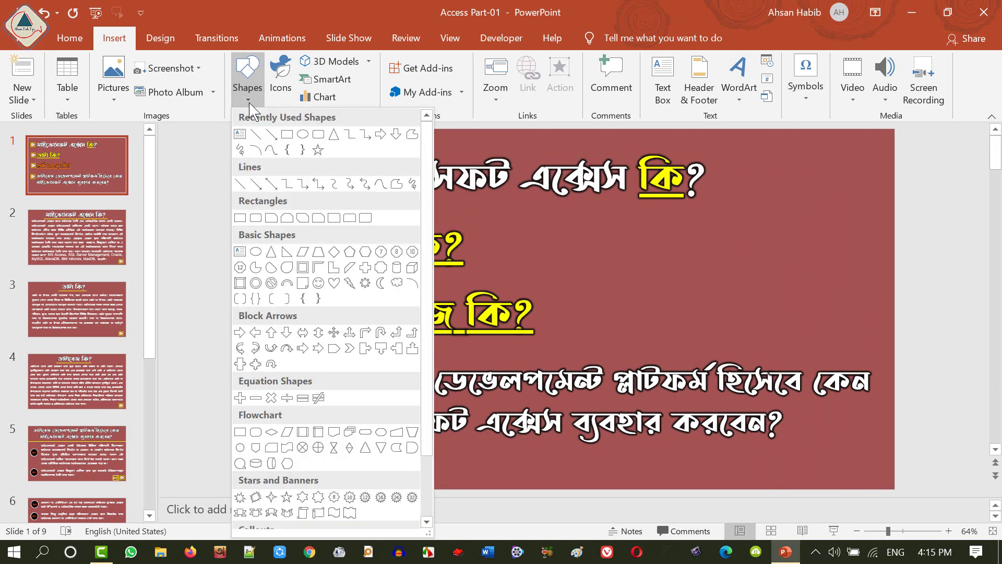
pyautogui.click(286, 134)
pyautogui.moveTo(661, 244); pyautogui.dragTo(790, 321)
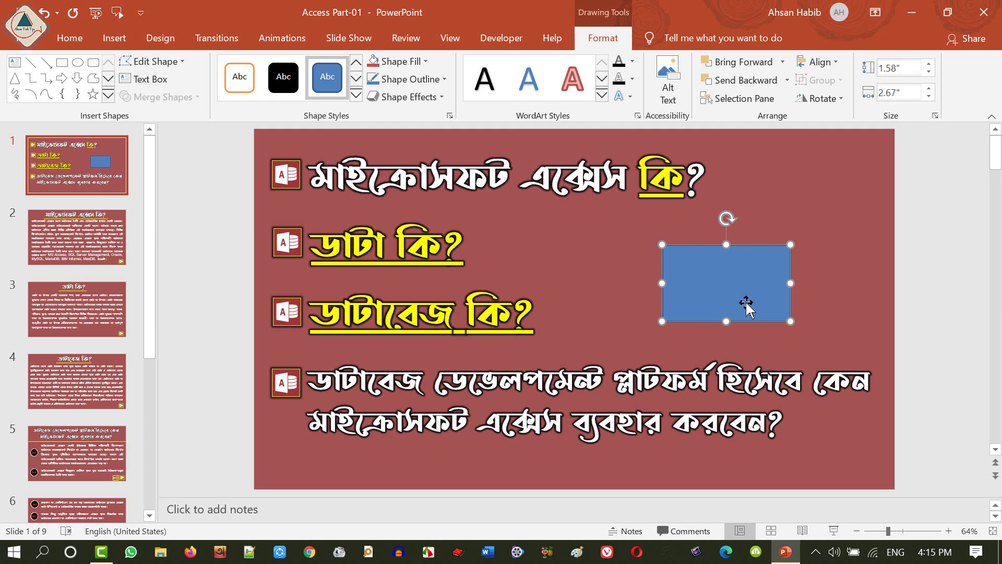
pyautogui.hotkey('ctrl', 'k')
pyautogui.press('Escape')
pyautogui.hotkey('ctrl', 'k')
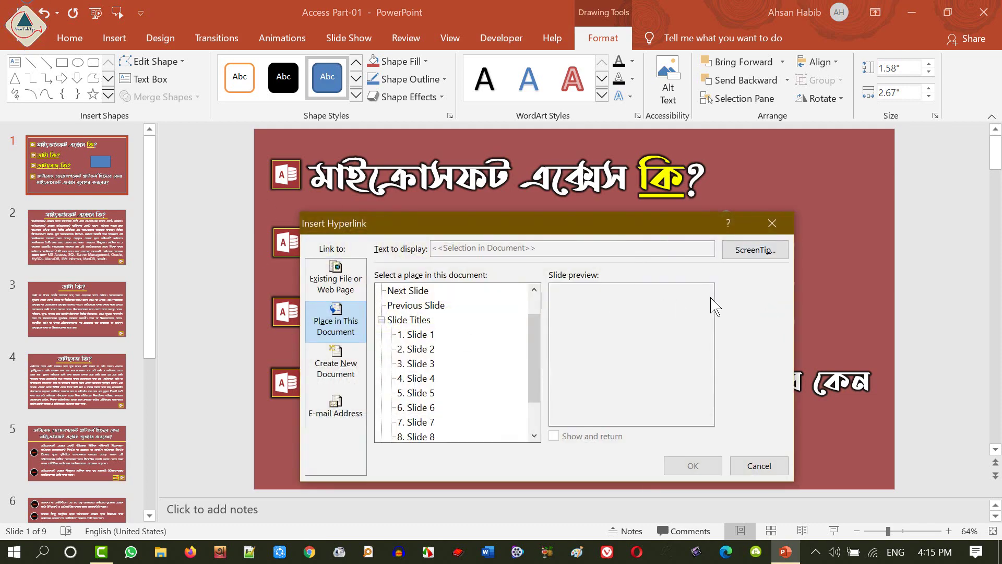
pyautogui.click(772, 223)
pyautogui.click(803, 174)
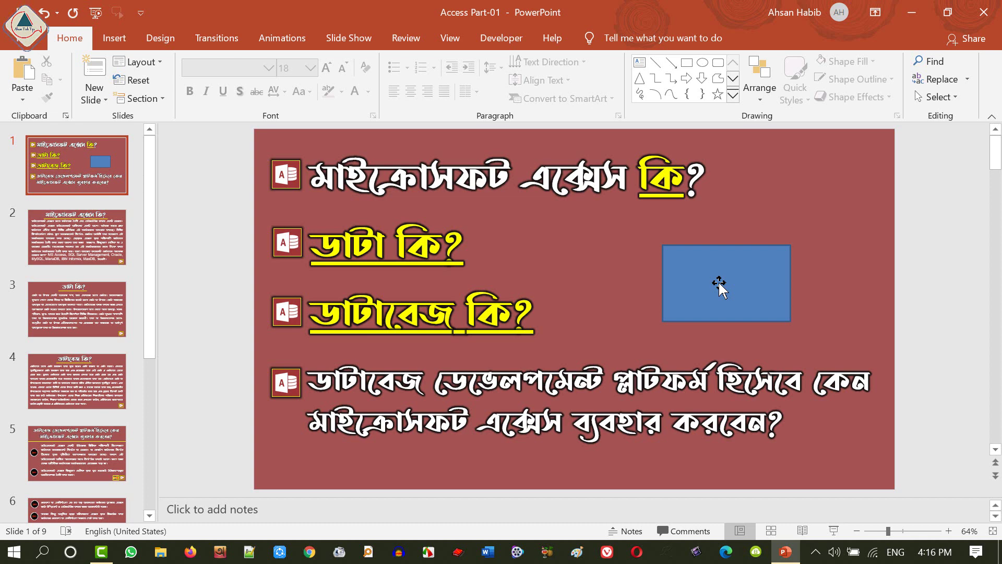
pyautogui.click(719, 286)
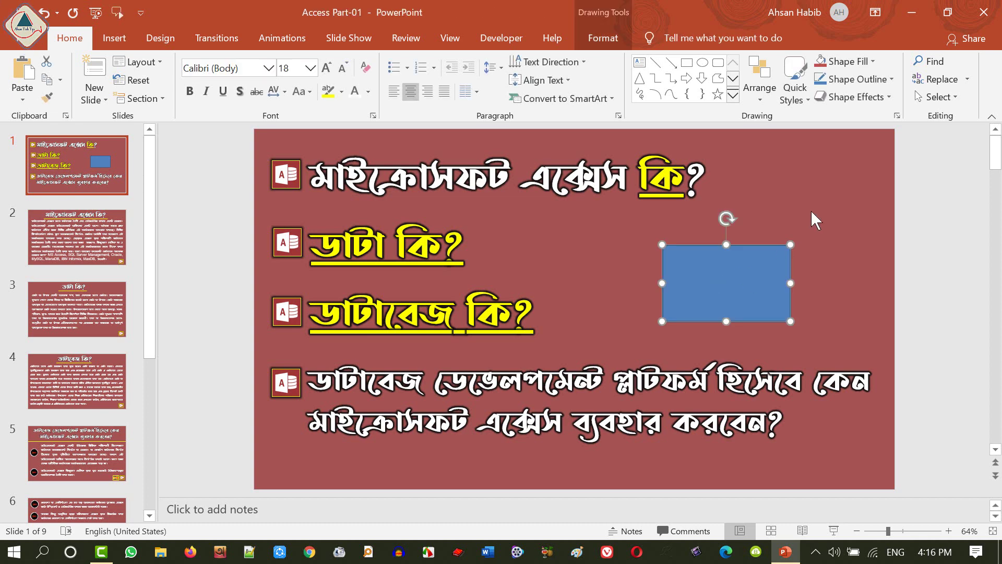
pyautogui.hotkey('ctrl', 'k')
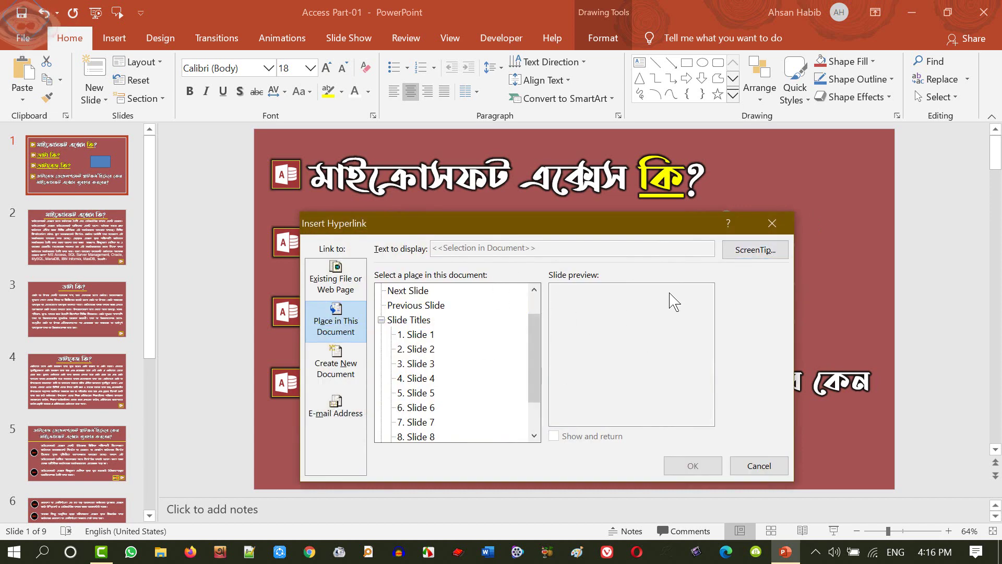
pyautogui.click(772, 223)
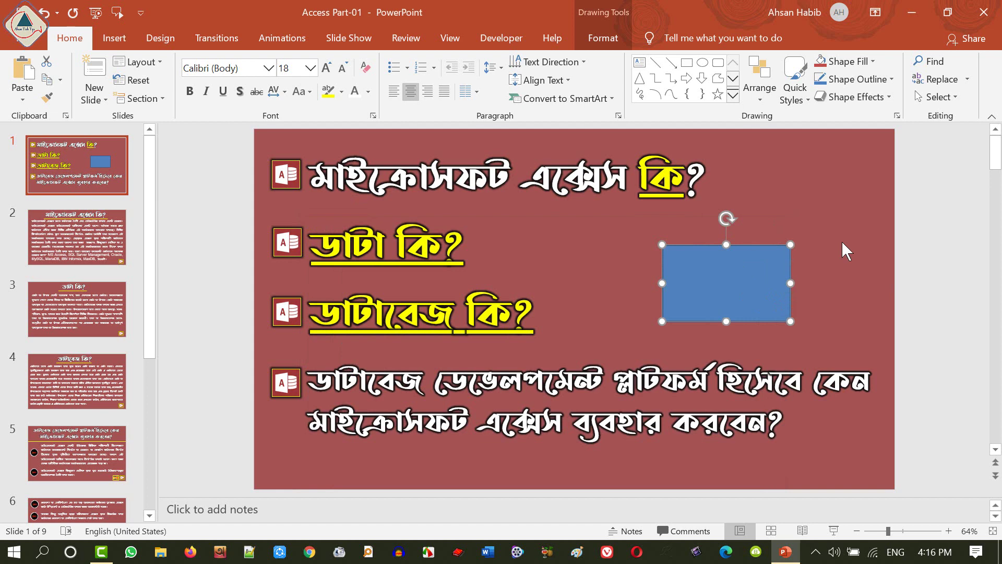
pyautogui.press('Delete')
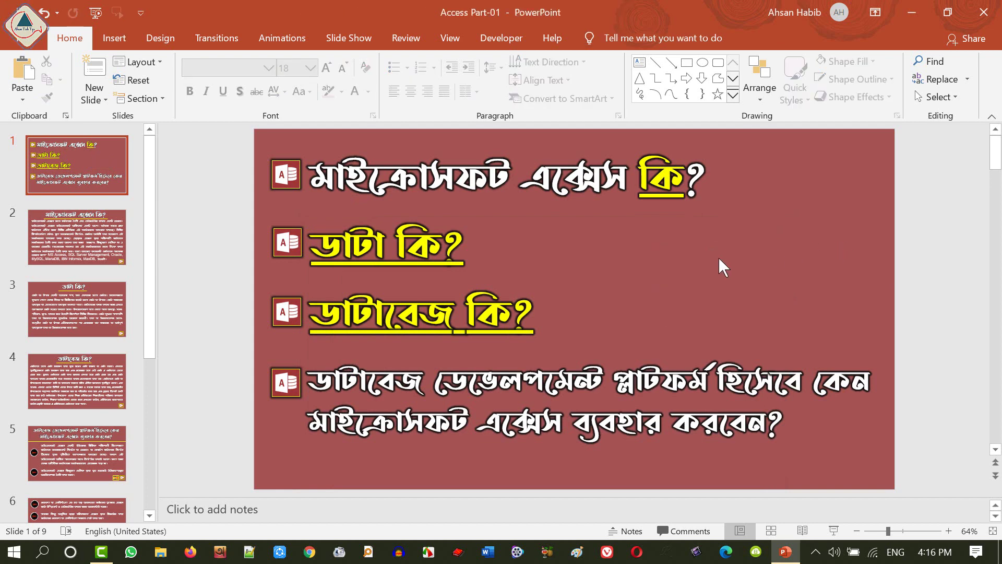
# Step: Draw a small rectangle beside the topic lines and nudge it up and right
pyautogui.click(687, 63)
pyautogui.moveTo(683, 257); pyautogui.dragTo(736, 323)
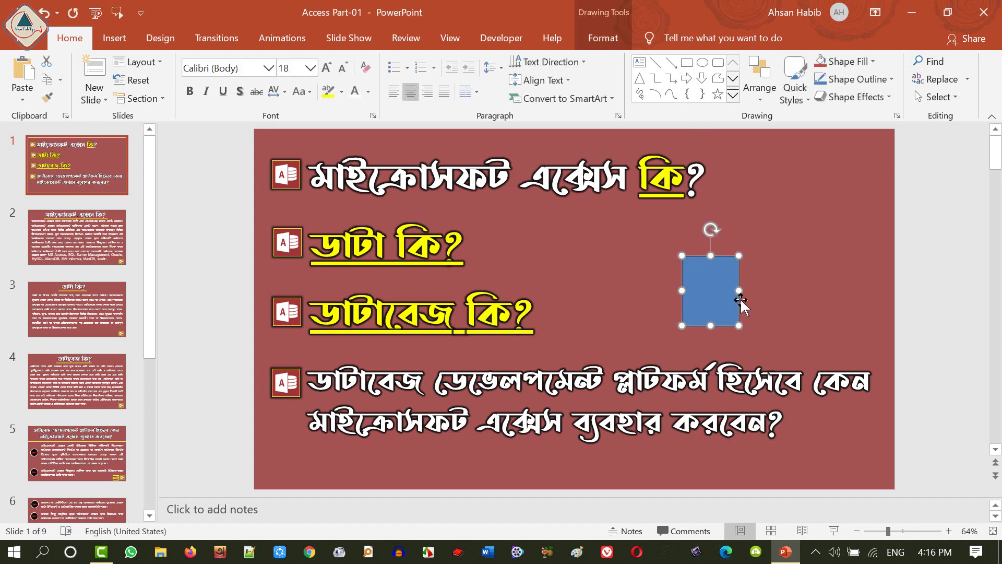
pyautogui.moveTo(710, 283); pyautogui.dragTo(732, 273)
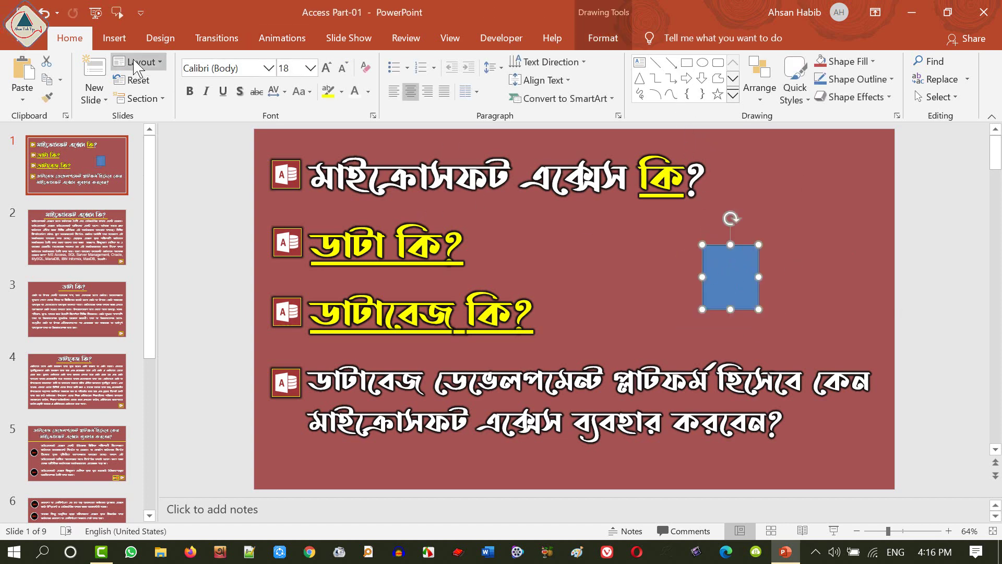
# Step: Set the rectangle's mouse-click action to hyperlink to Last Slide
pyautogui.click(114, 38)
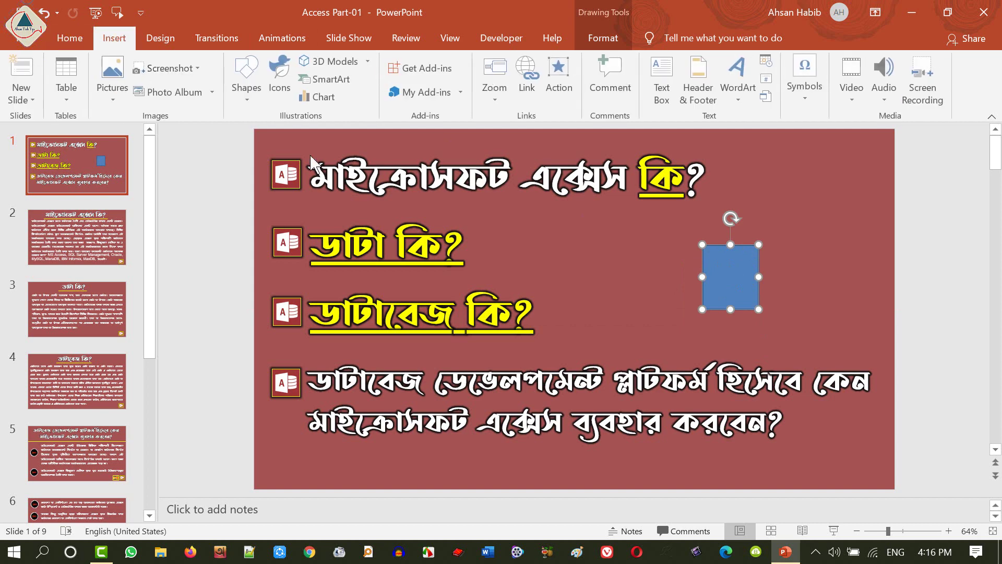
pyautogui.click(566, 73)
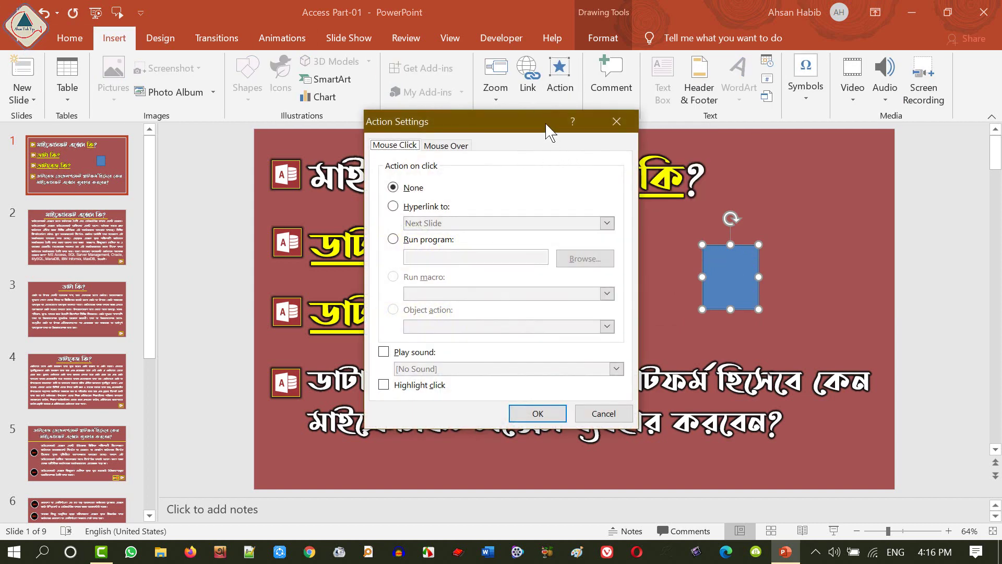
pyautogui.moveTo(548, 131); pyautogui.dragTo(454, 130)
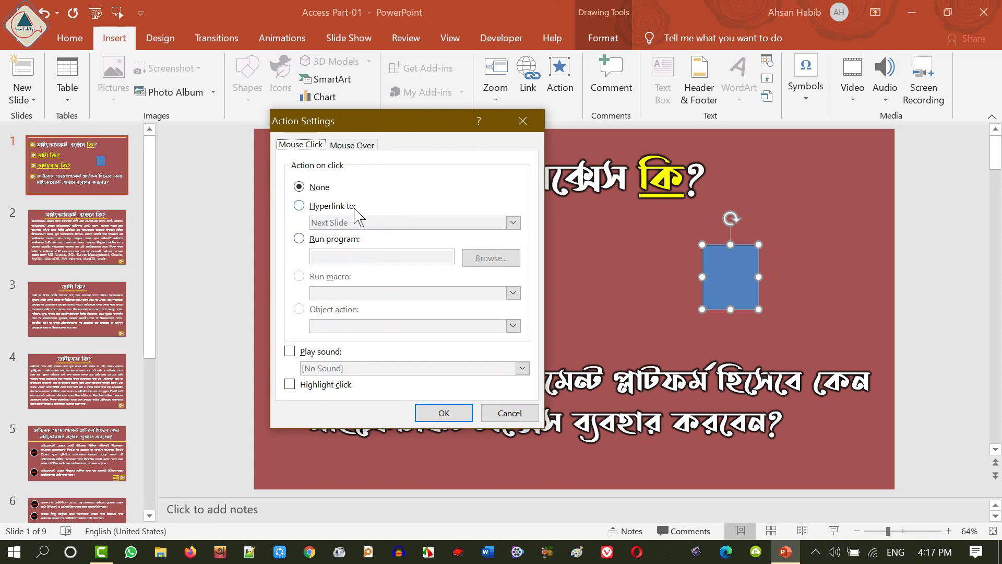
pyautogui.click(298, 206)
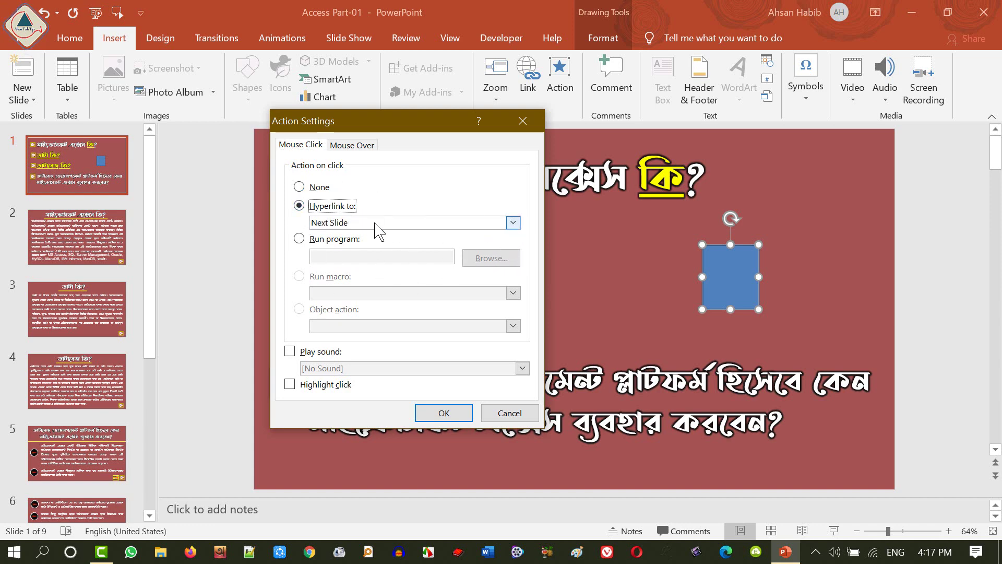
pyautogui.click(513, 222)
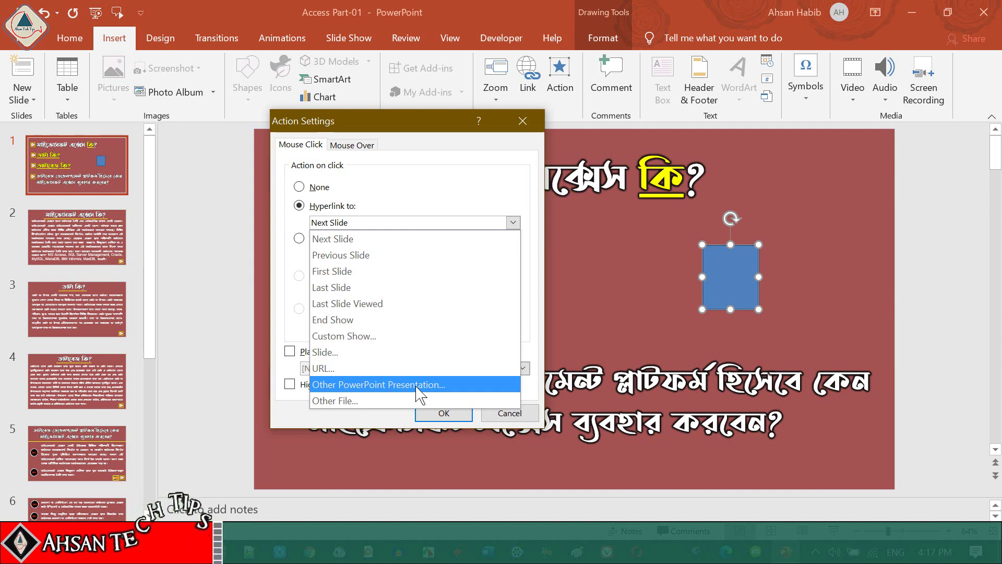
pyautogui.click(337, 289)
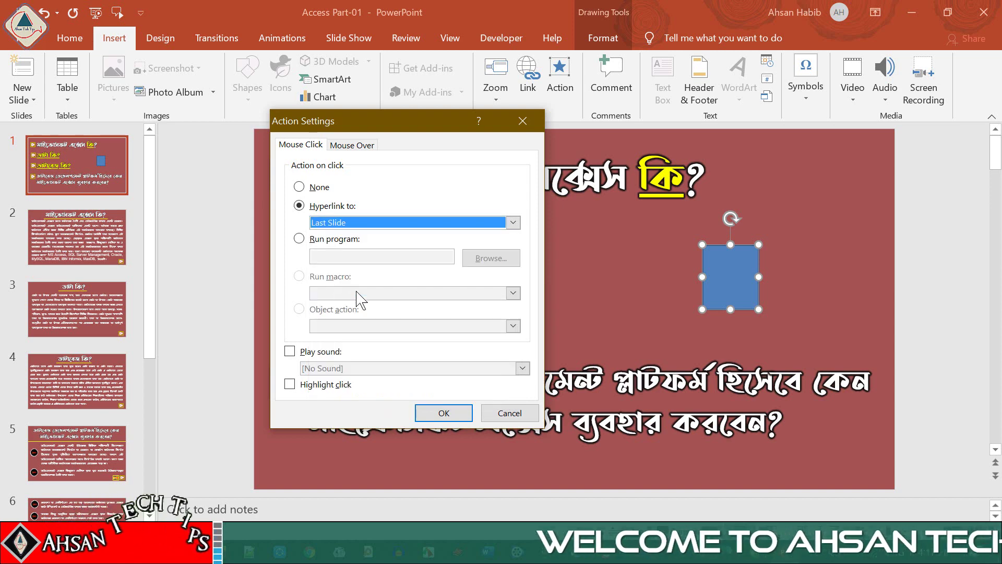
pyautogui.click(443, 411)
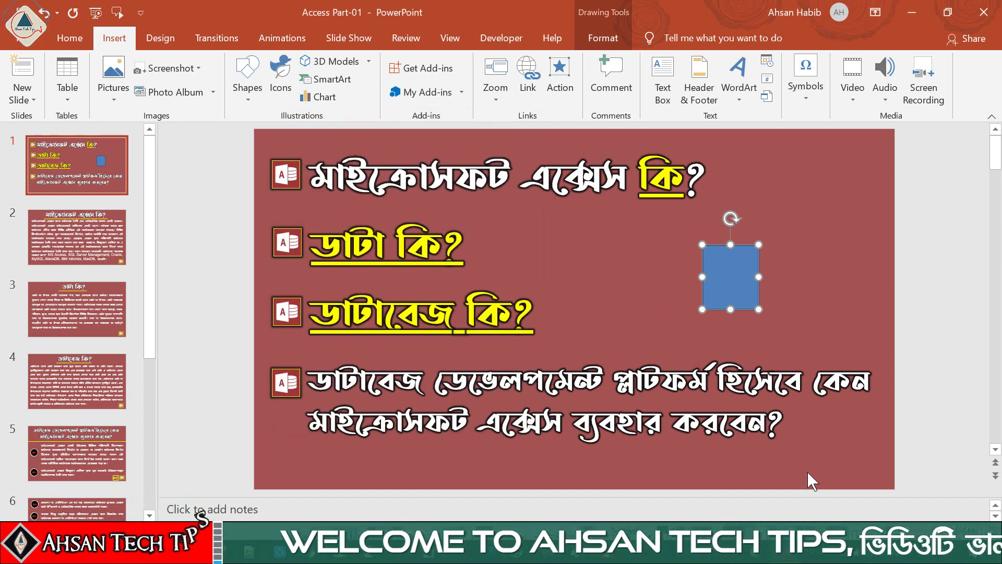
# Step: Run the show and confirm that clicking the rectangle jumps to the last slide, then exit
pyautogui.press('F5')
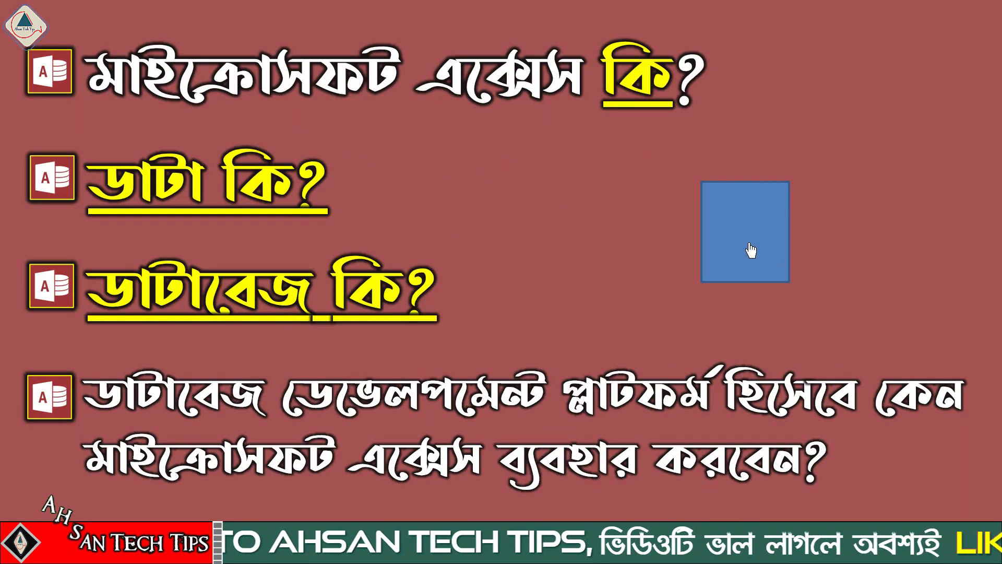
pyautogui.click(750, 248)
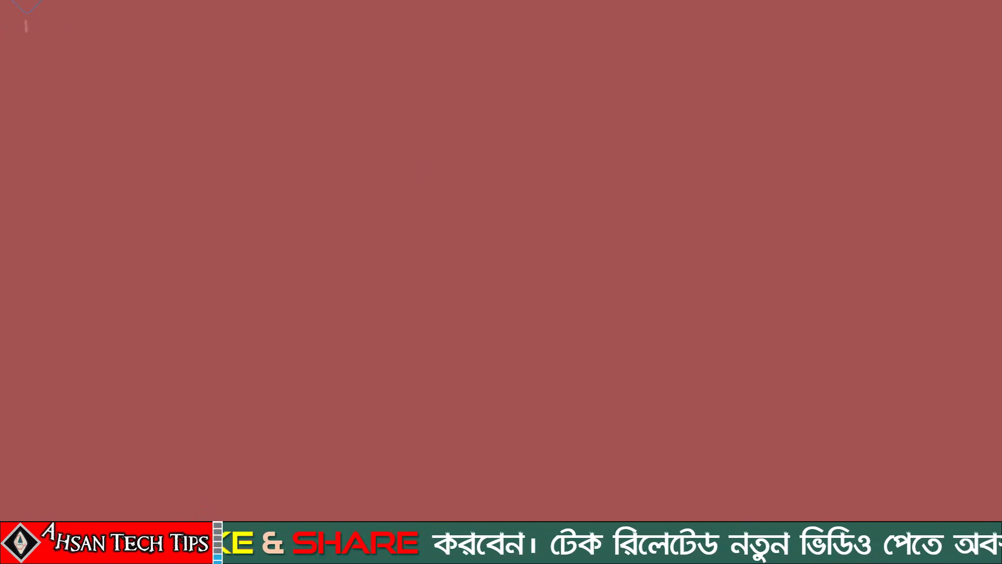
pyautogui.press('Escape')
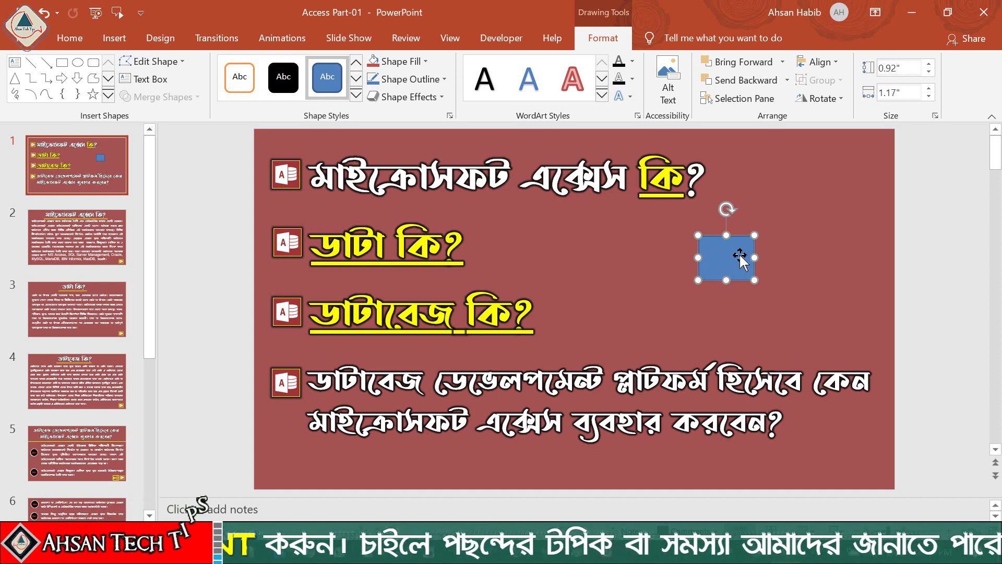
# Step: Set the rectangle's Mouse Over action to hyperlink to End Show
pyautogui.click(115, 38)
pyautogui.click(559, 73)
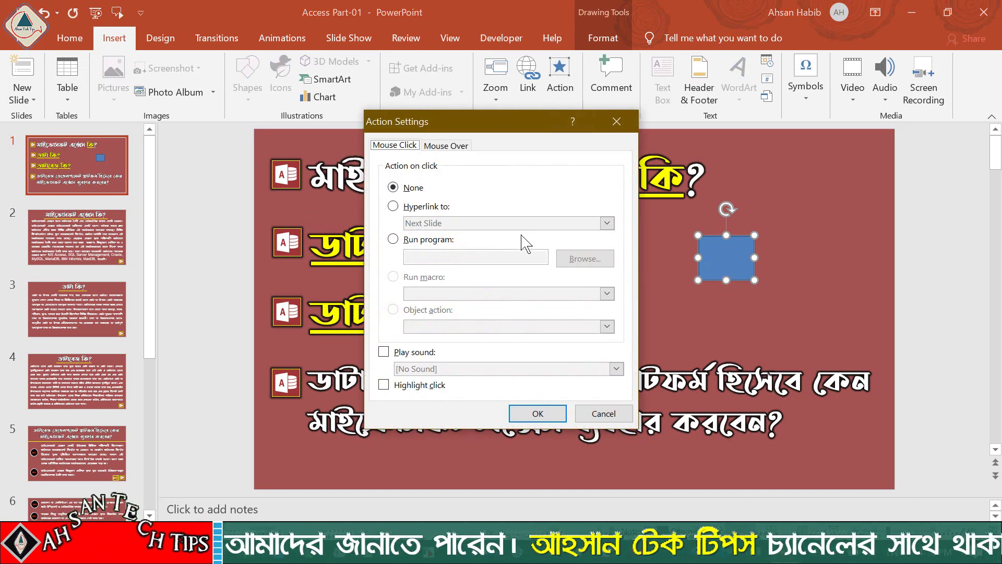
pyautogui.moveTo(463, 119); pyautogui.dragTo(417, 139)
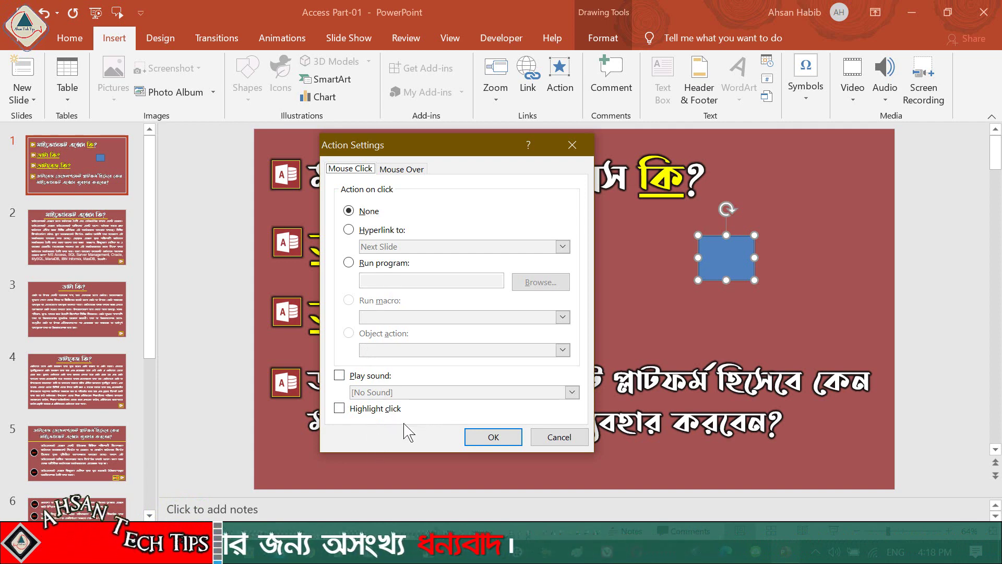
pyautogui.click(404, 171)
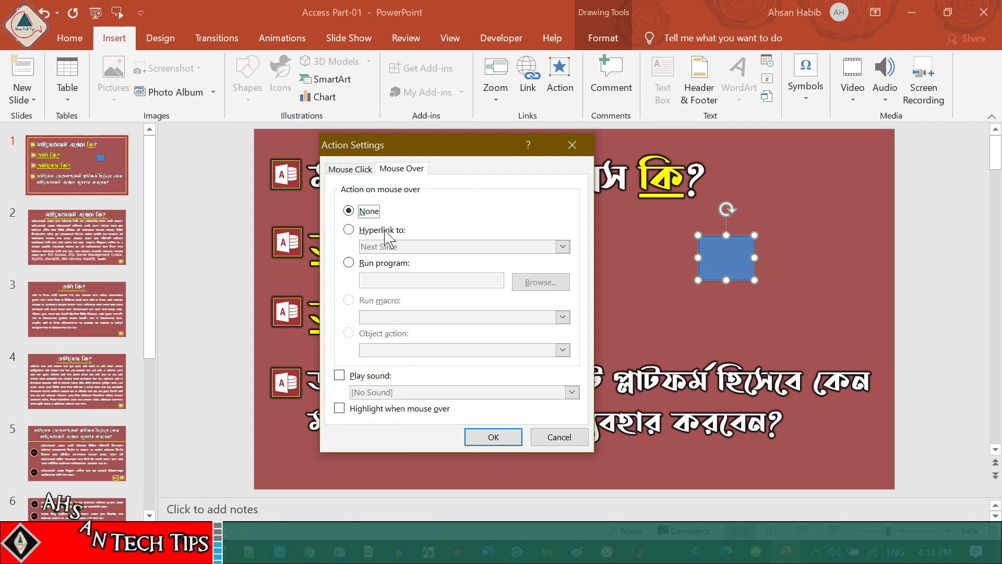
pyautogui.click(349, 230)
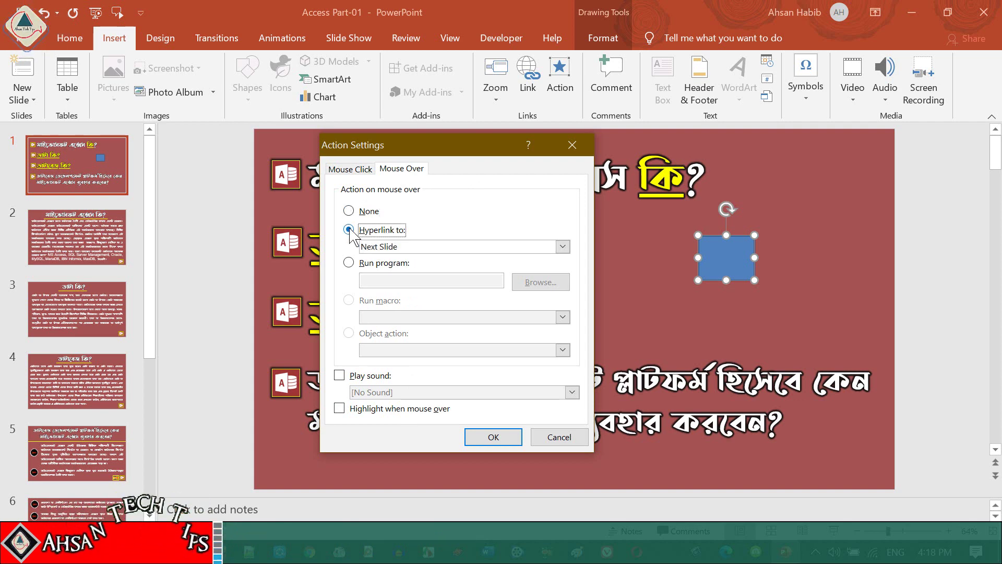
pyautogui.click(562, 247)
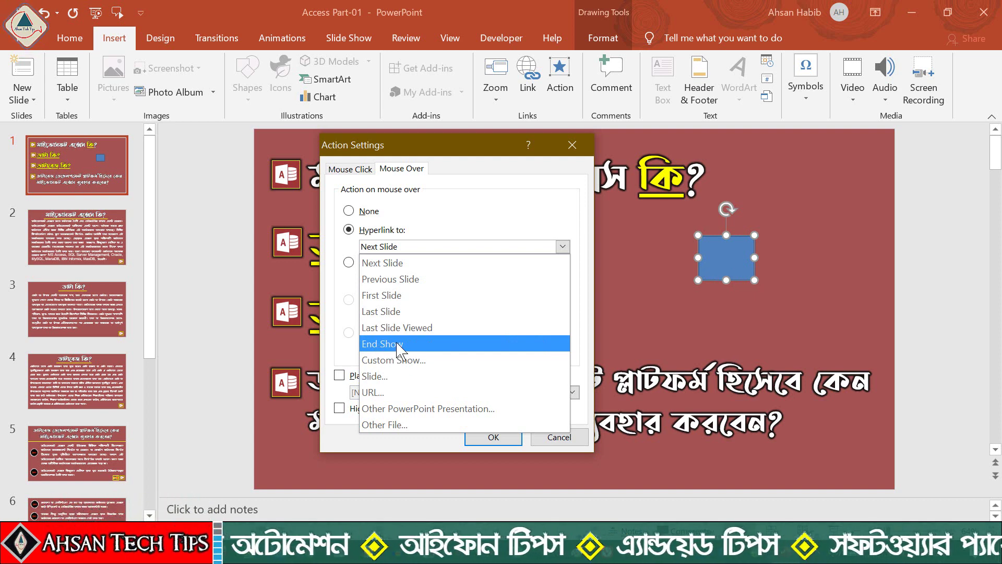
pyautogui.click(379, 343)
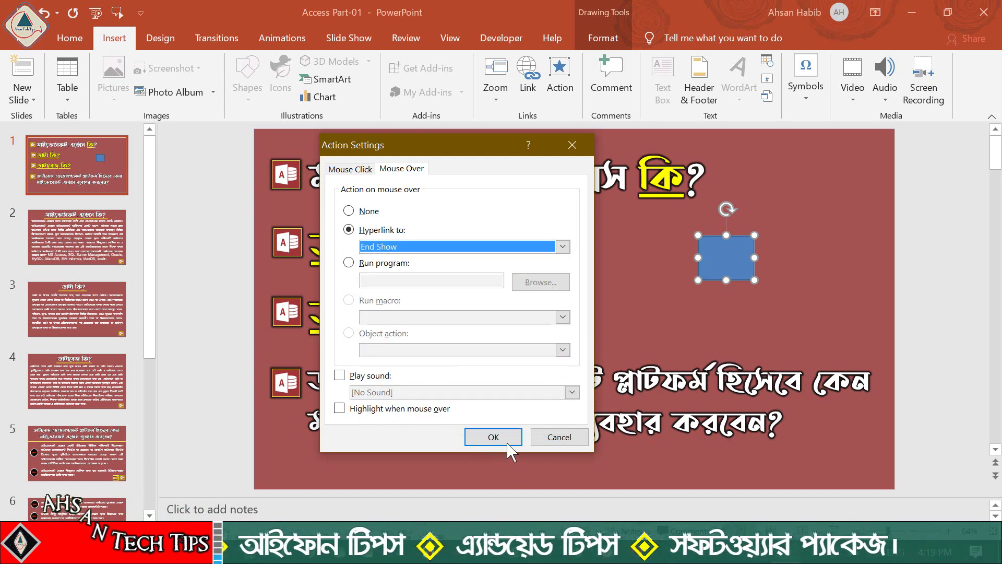
pyautogui.click(509, 440)
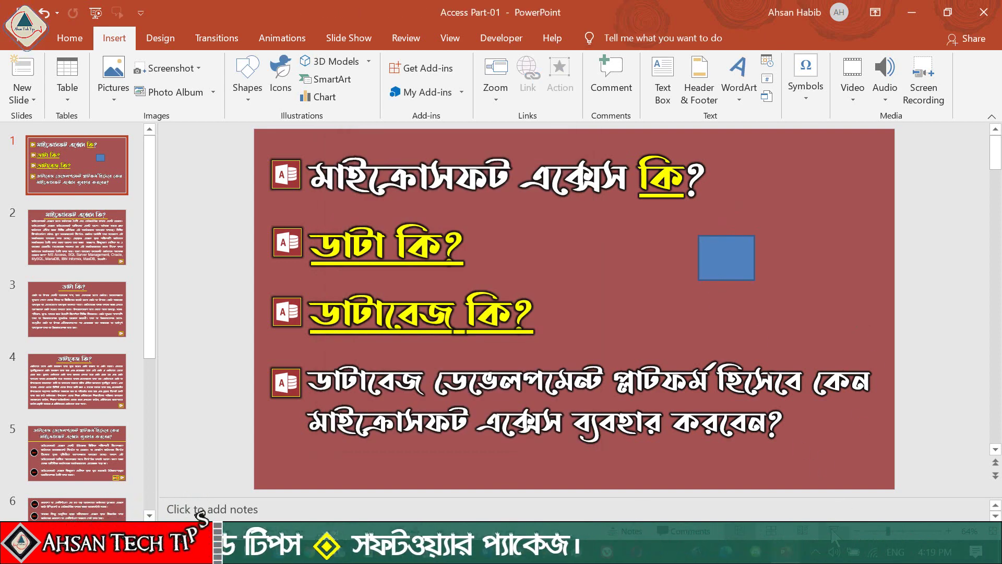
pyautogui.press('F5')
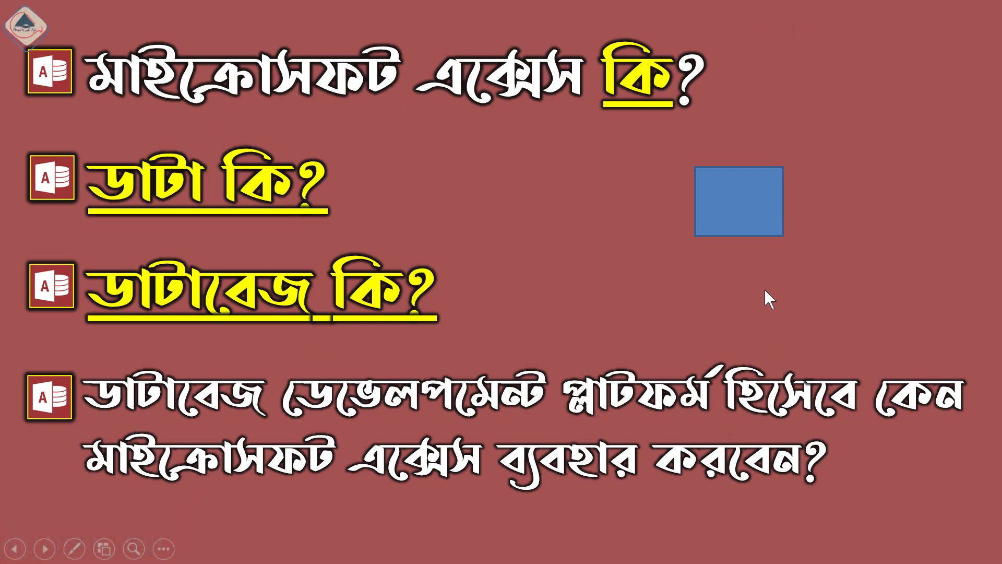
pyautogui.press('Escape')
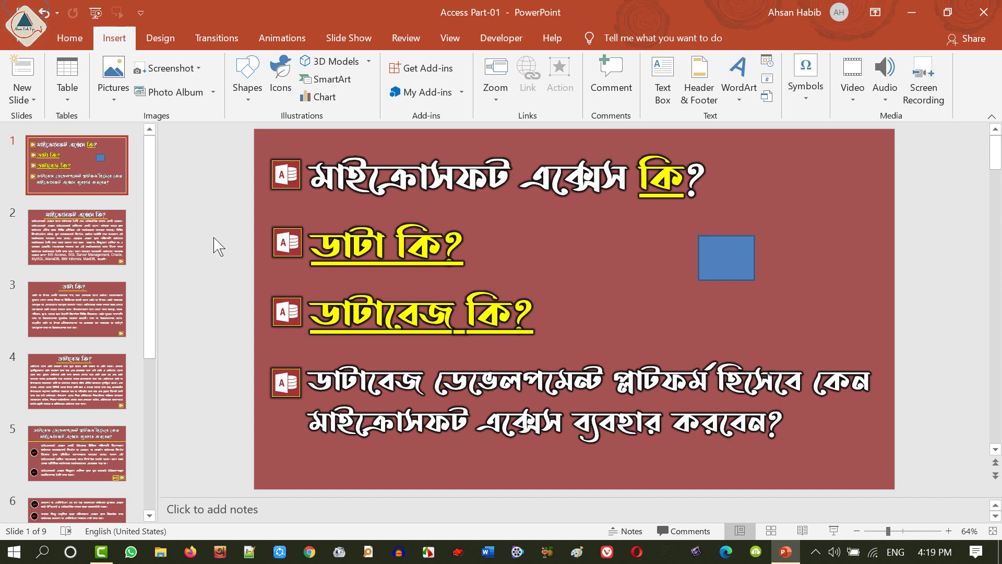
pyautogui.click(834, 532)
pyautogui.press('Escape')
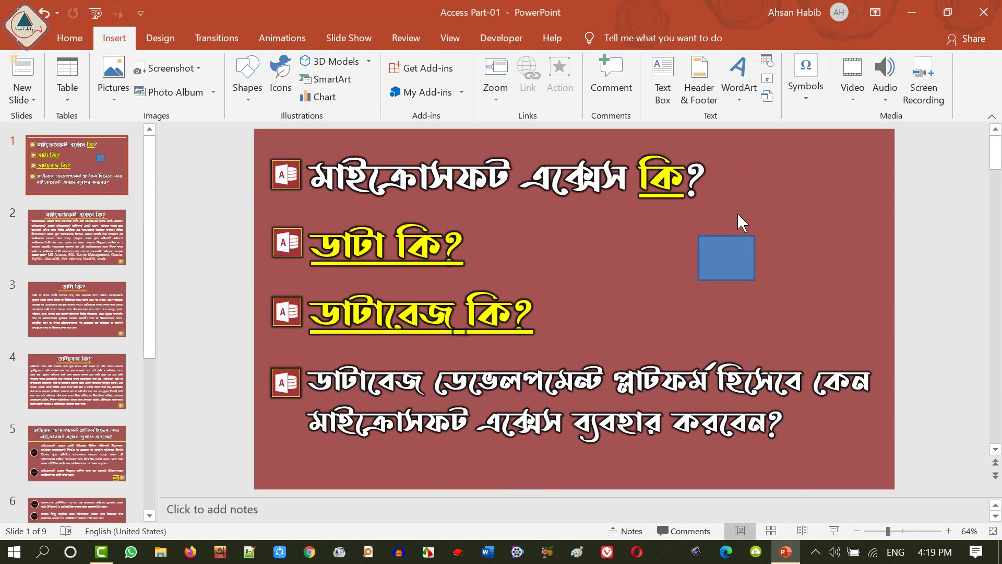